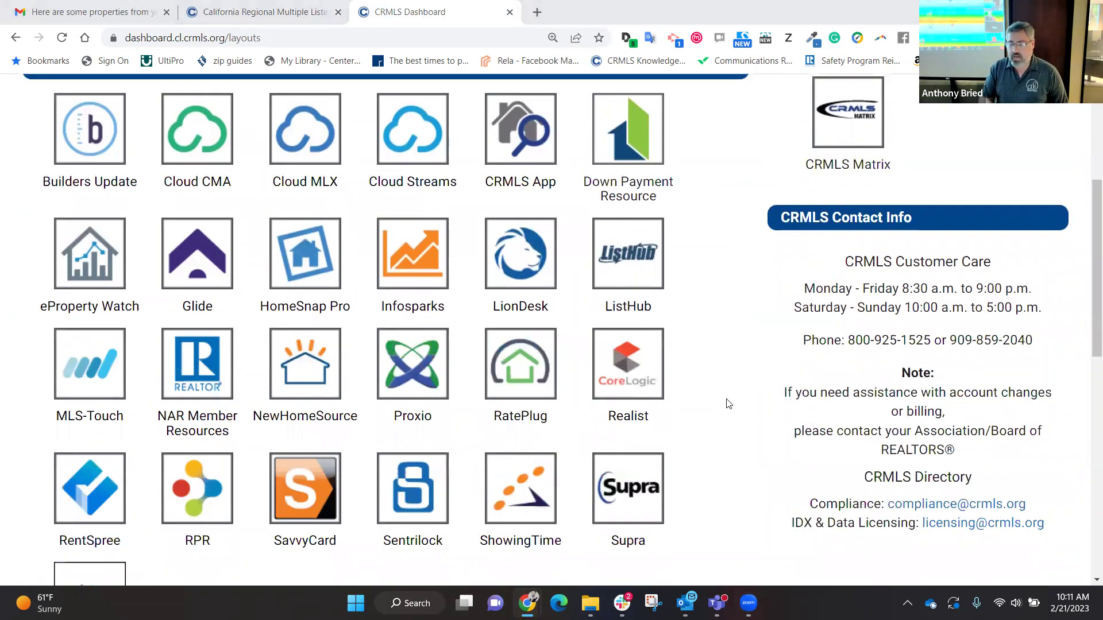
# Step: Launch the OneHome Agent Portal from the CRMLS Dashboard to reach the 17-contact list
pyautogui.scroll(-8, 729, 404)
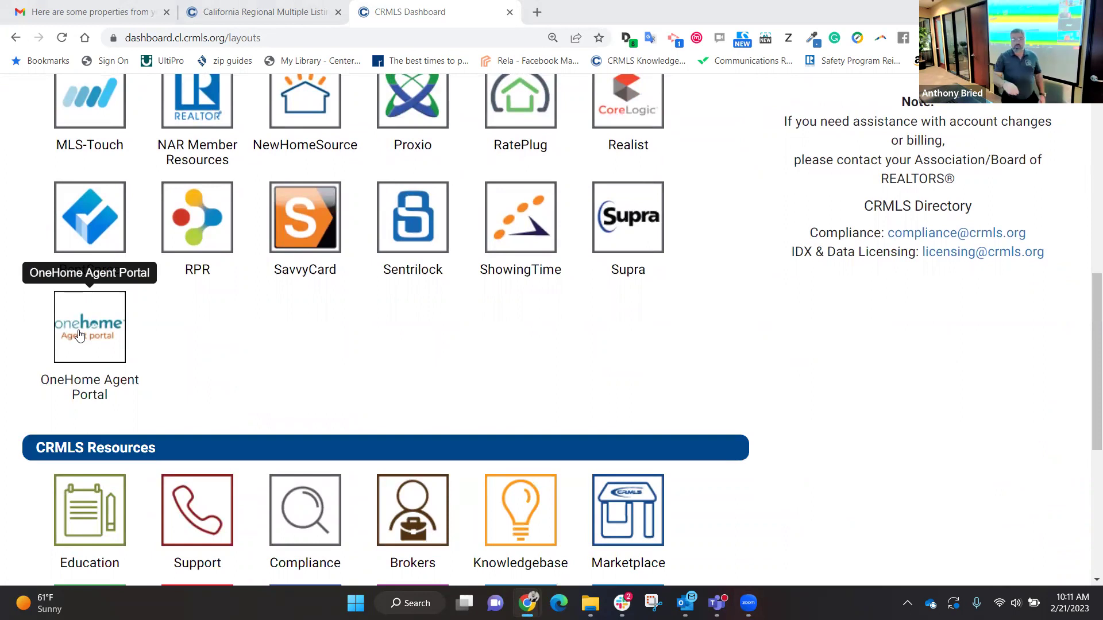
pyautogui.click(80, 335)
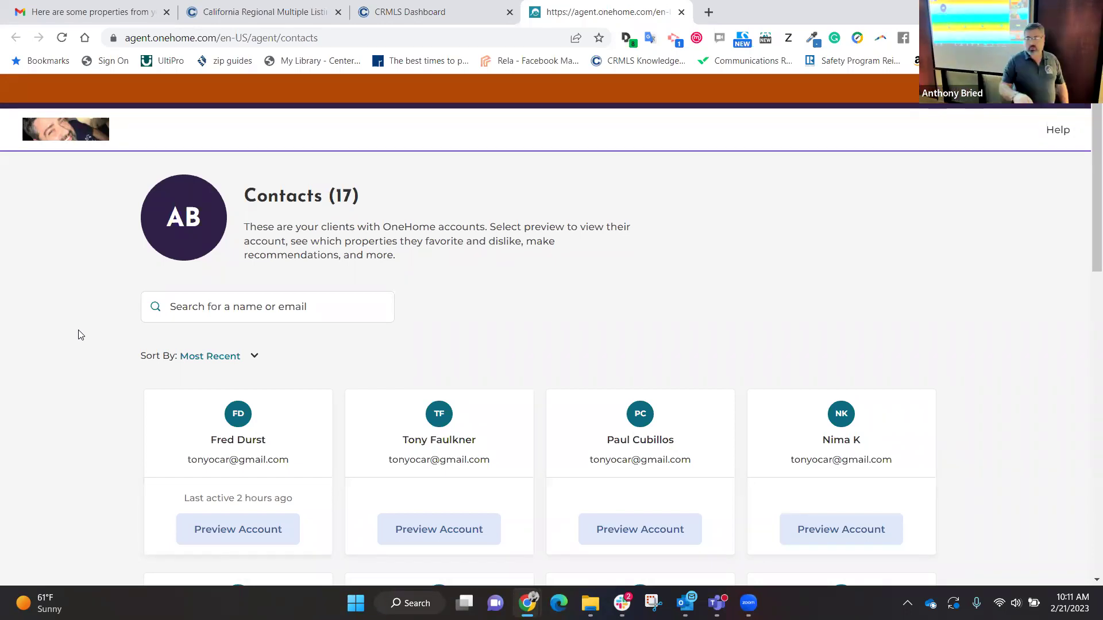
# Step: Preview the first contact's client account to see its 10 shared property results on the map
pyautogui.scroll(-3, 79, 334)
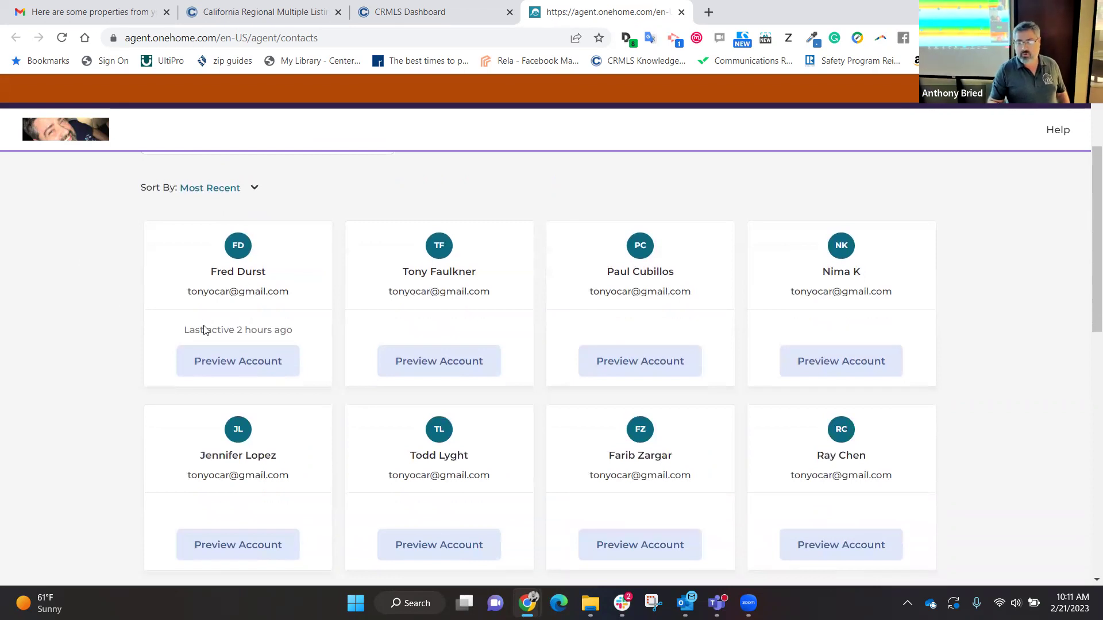
pyautogui.click(239, 362)
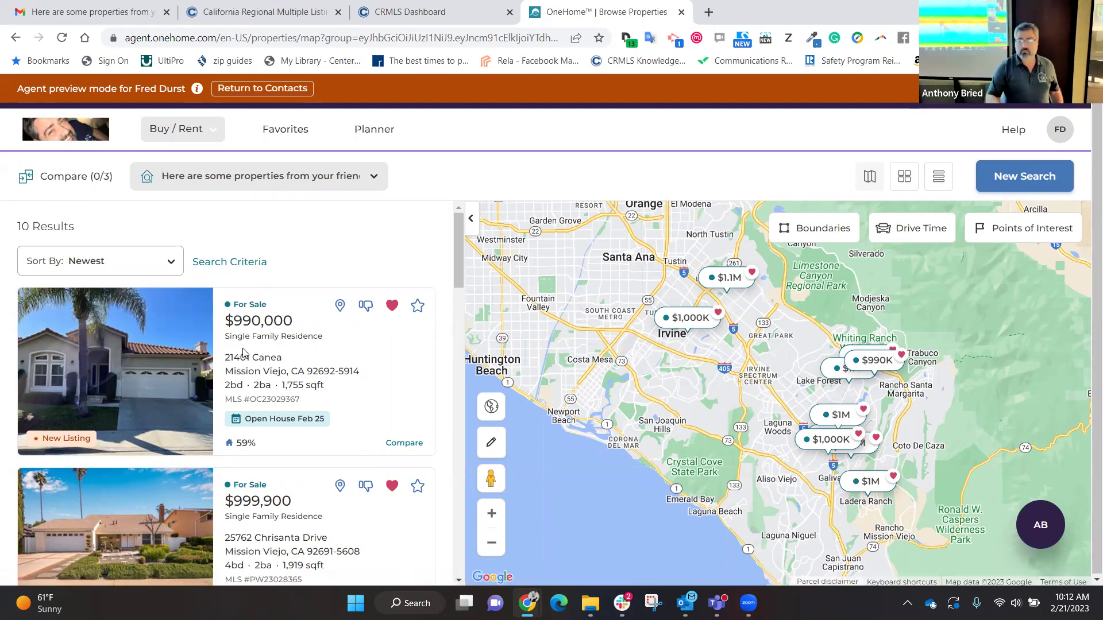
# Step: Open the first result, the $990,000 Mission Viejo New Listing, on its property page
pyautogui.click(147, 379)
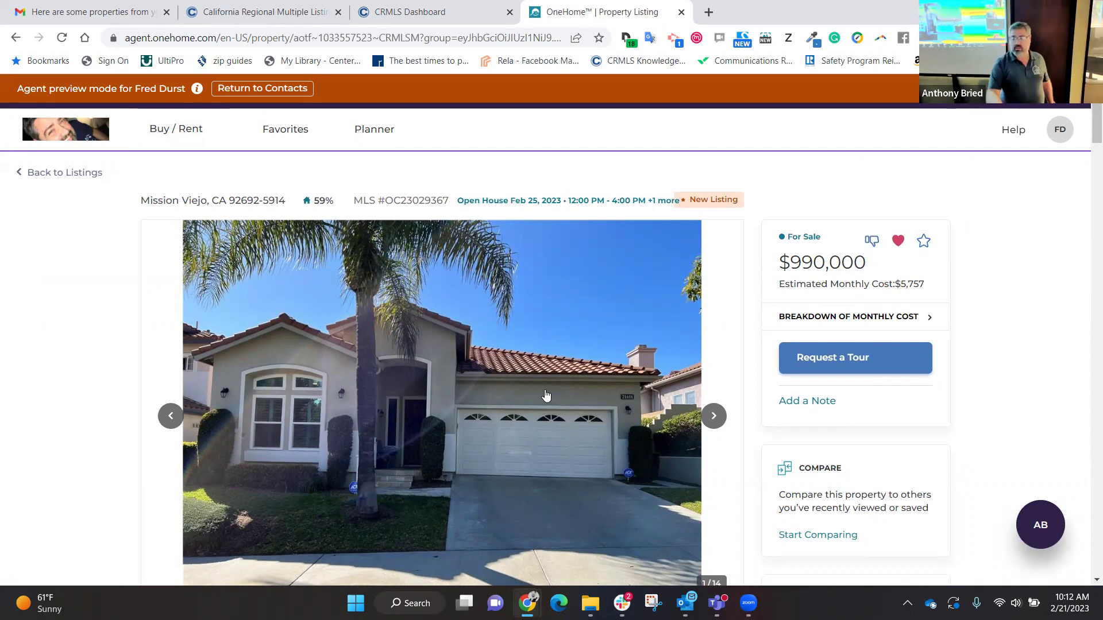
pyautogui.scroll(-2, 545, 395)
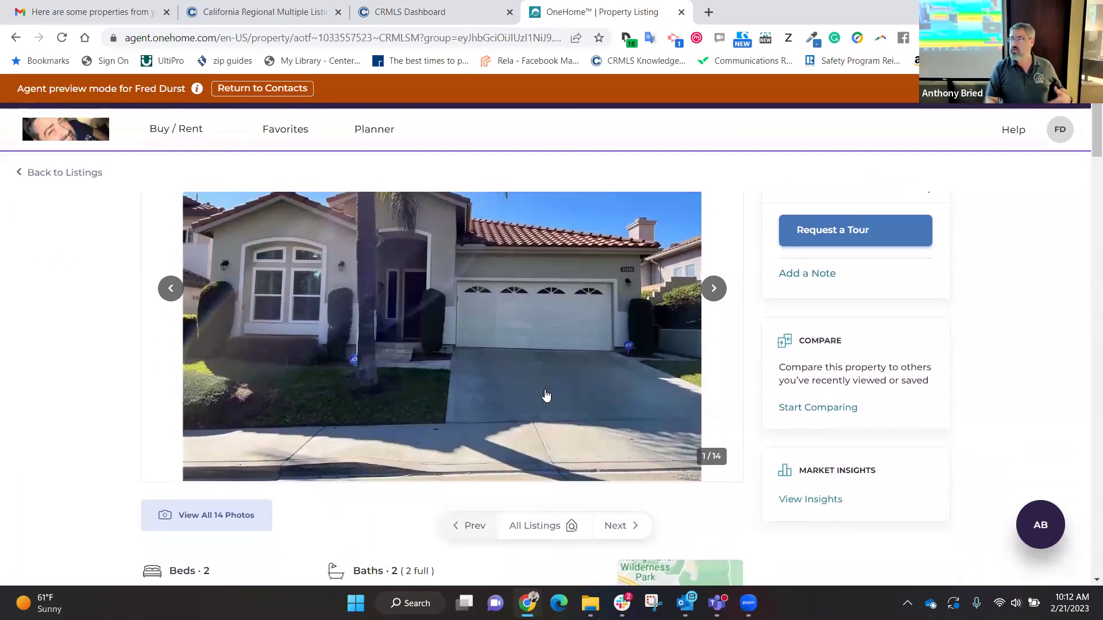
pyautogui.scroll(-1, 546, 395)
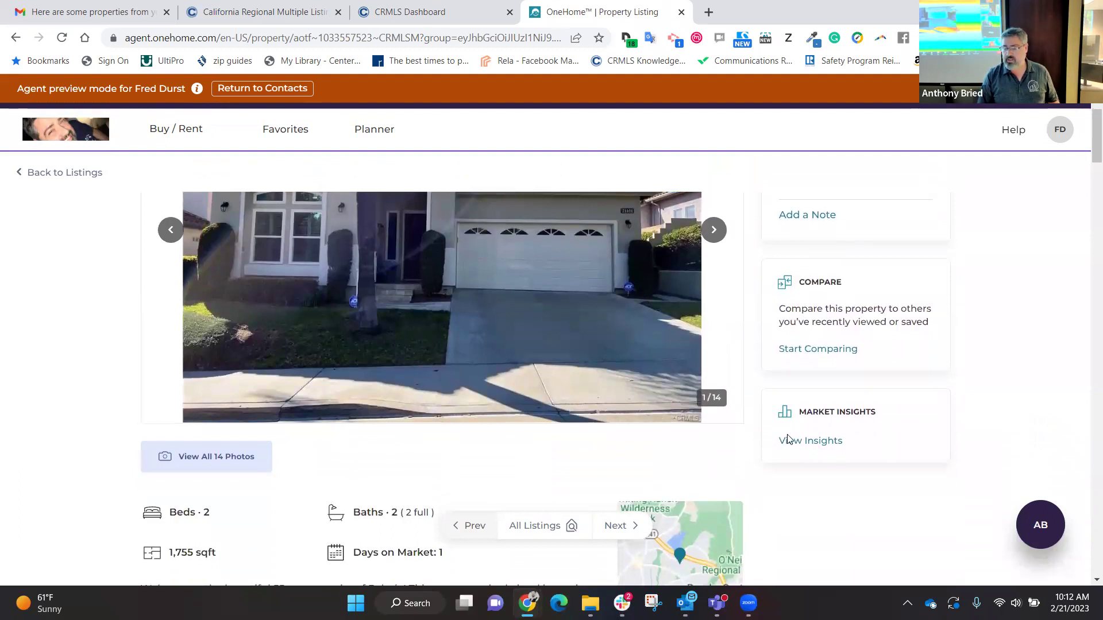
pyautogui.scroll(-5, 469, 343)
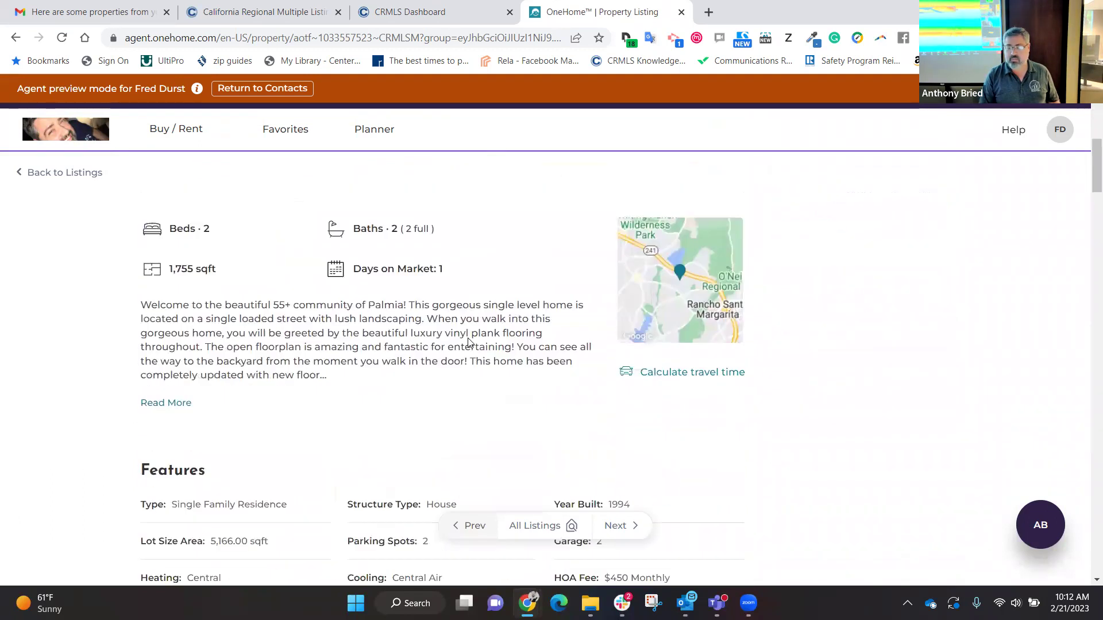
pyautogui.scroll(-8, 469, 339)
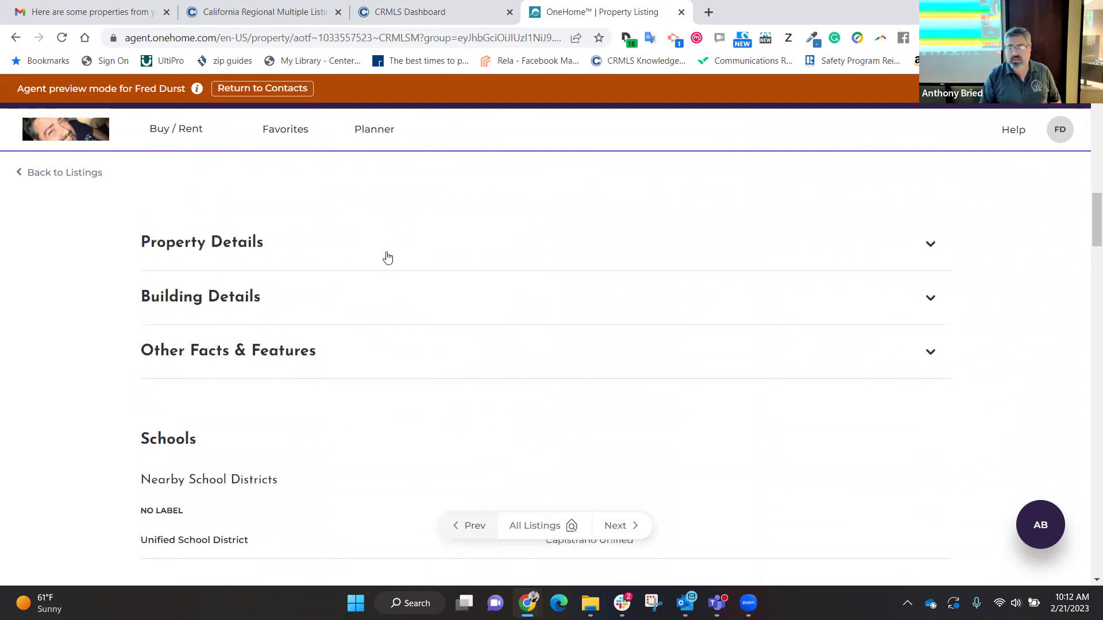
pyautogui.click(388, 258)
pyautogui.click(388, 258)
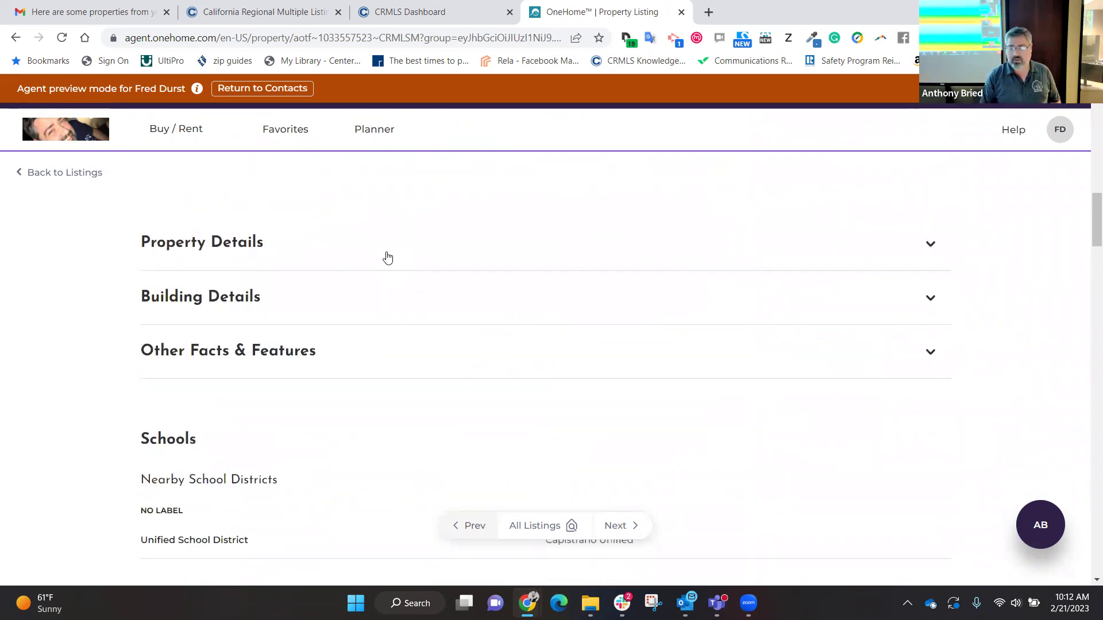
pyautogui.scroll(-1, 368, 372)
pyautogui.scroll(-5, 369, 373)
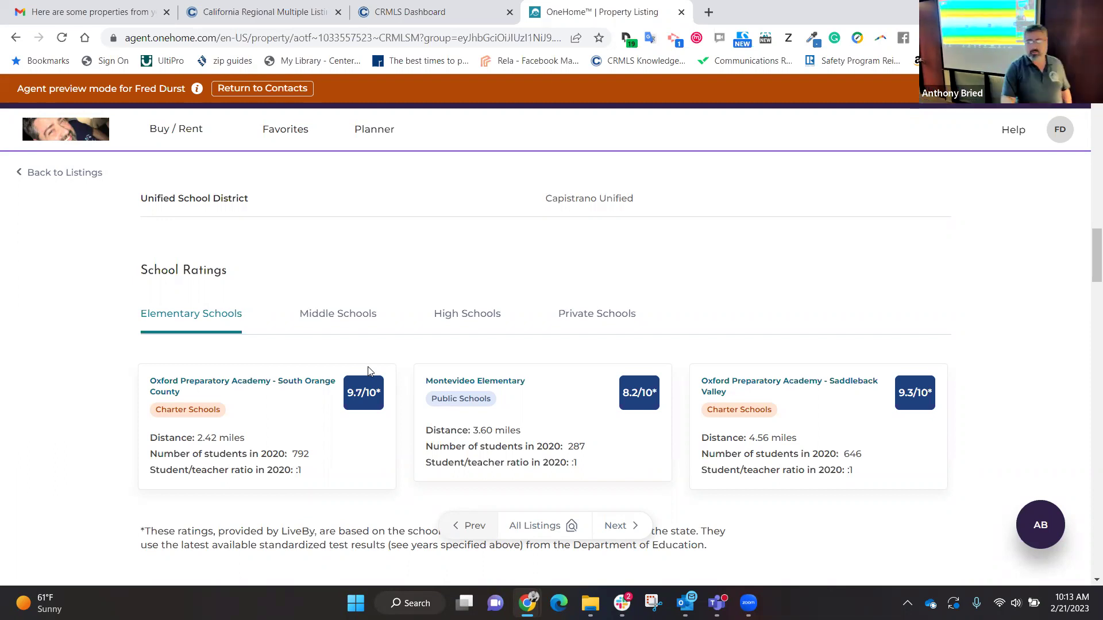
pyautogui.scroll(-4, 368, 371)
pyautogui.scroll(-4, 369, 371)
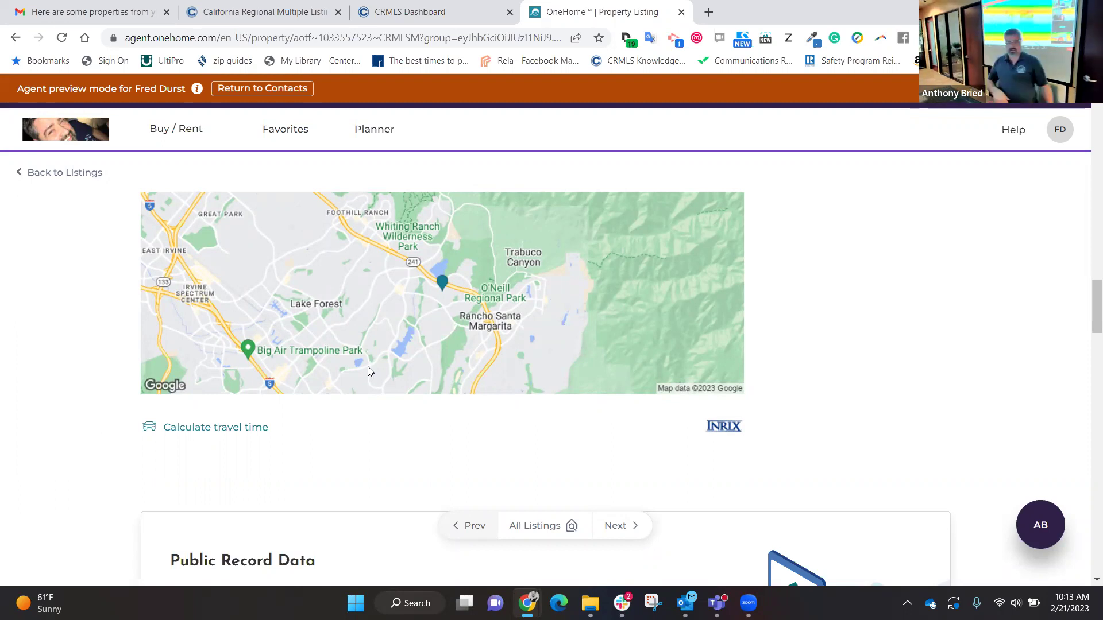
pyautogui.scroll(-6, 368, 372)
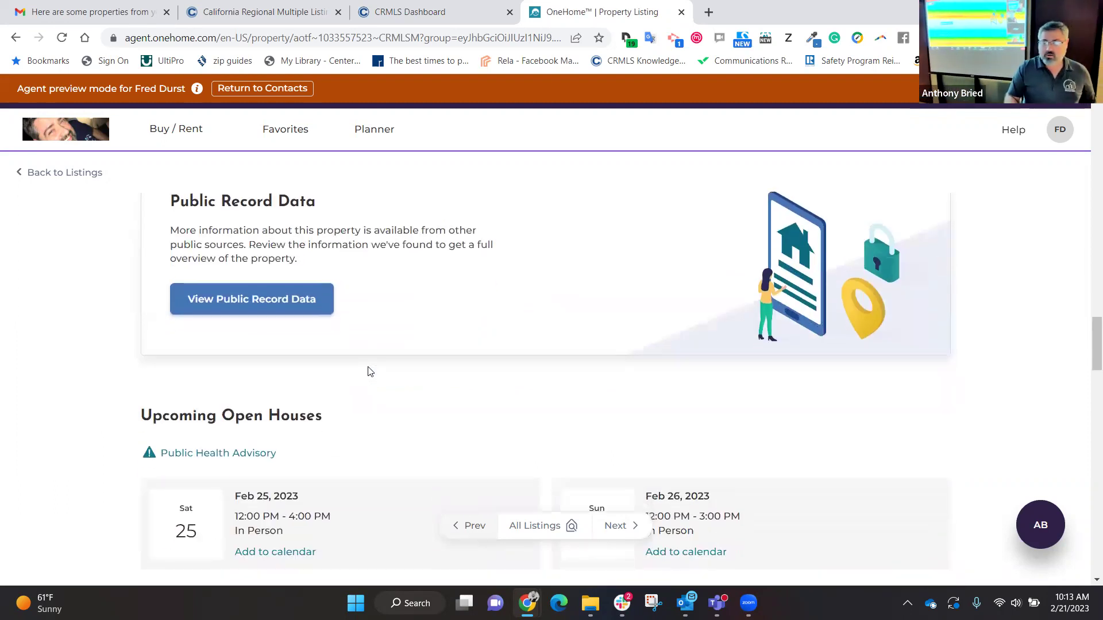
pyautogui.scroll(-3, 369, 371)
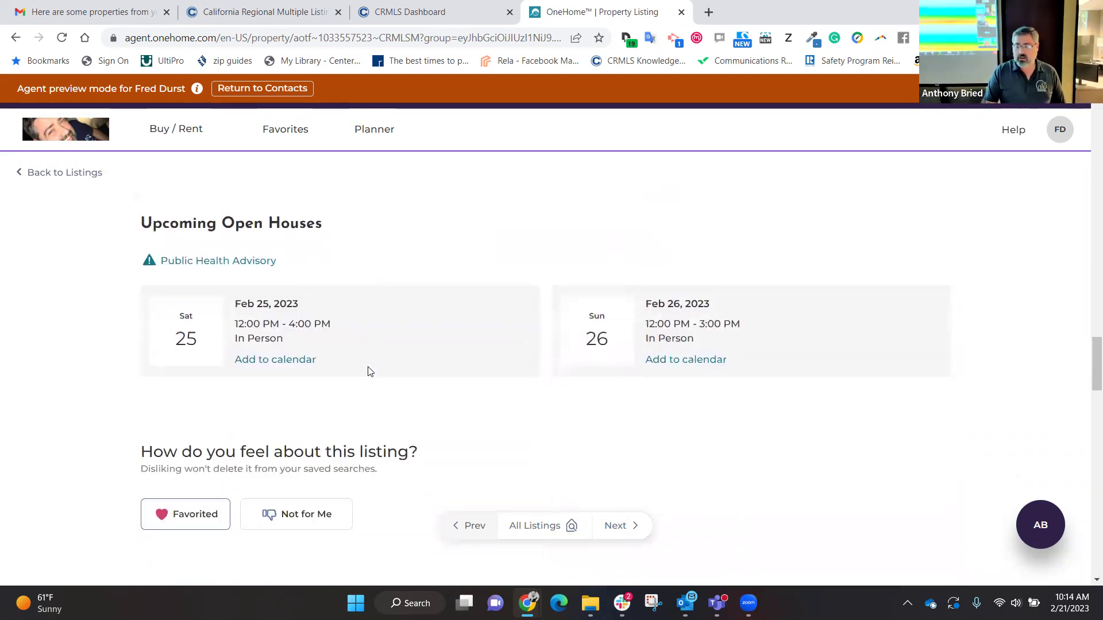
pyautogui.scroll(-4, 369, 371)
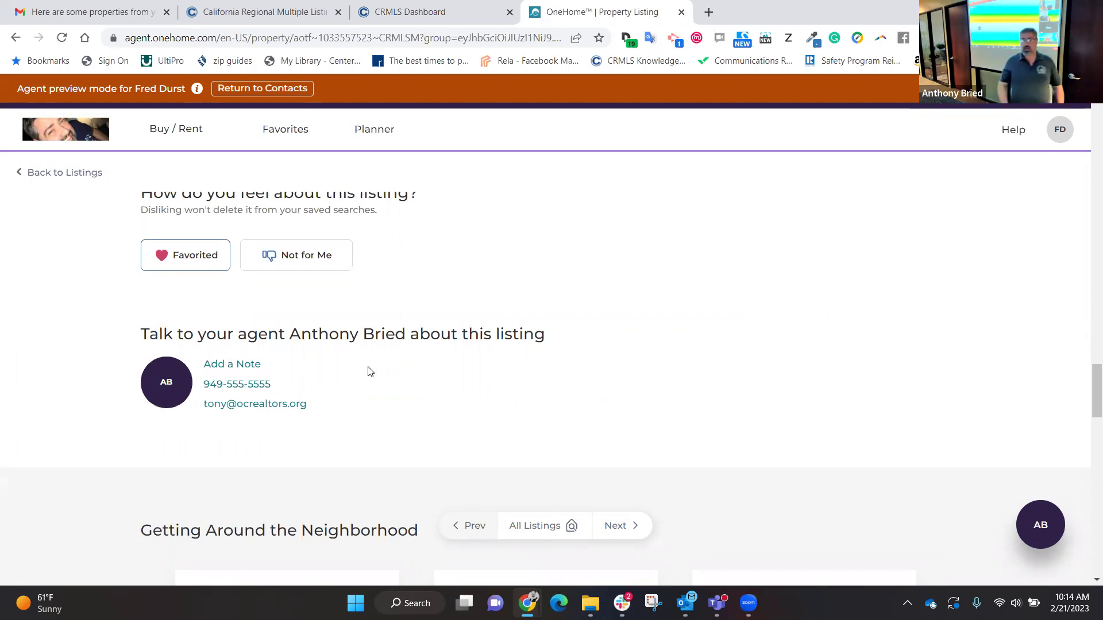
pyautogui.scroll(15, 369, 371)
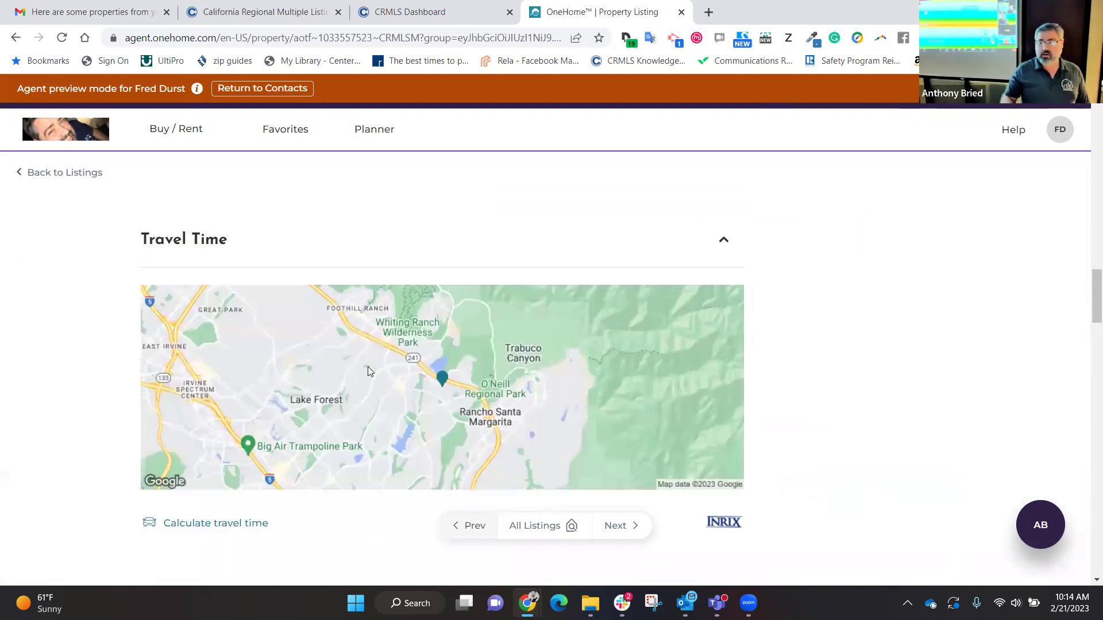
pyautogui.scroll(10, 369, 371)
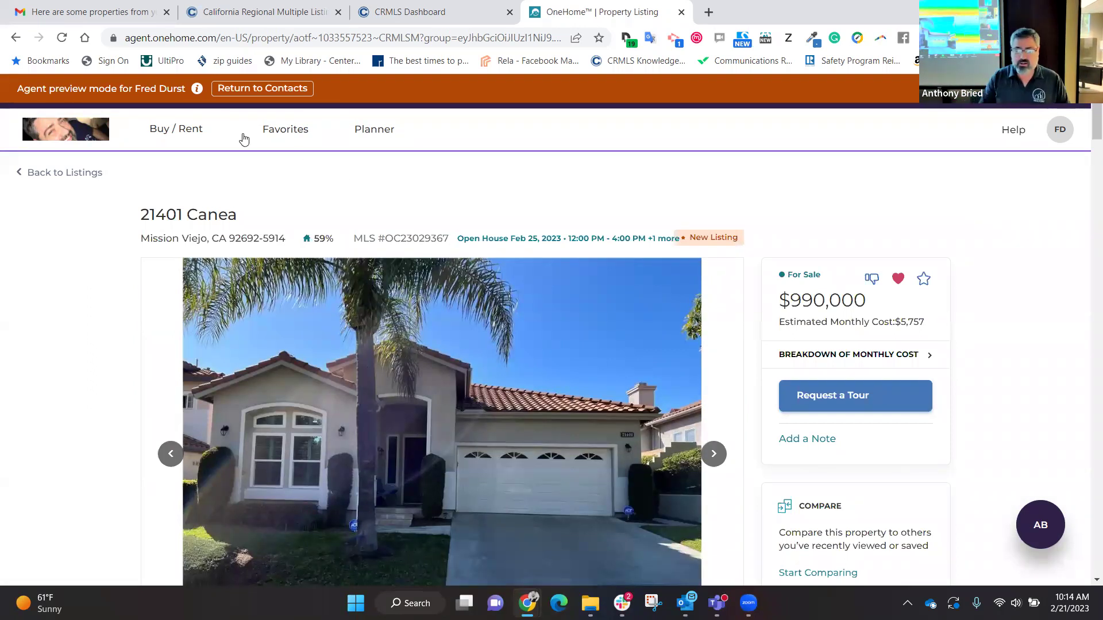
# Step: Open the client's Planner, then relaunch the OneHome Agent Portal from the CRMLS Dashboard
pyautogui.click(394, 141)
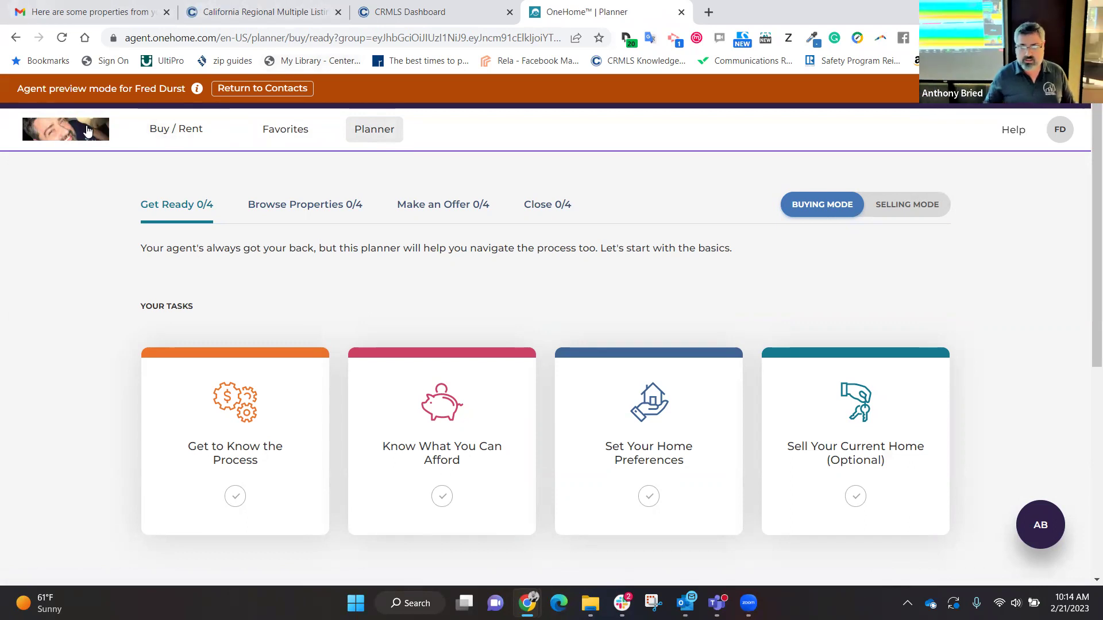
pyautogui.click(479, 7)
pyautogui.click(100, 343)
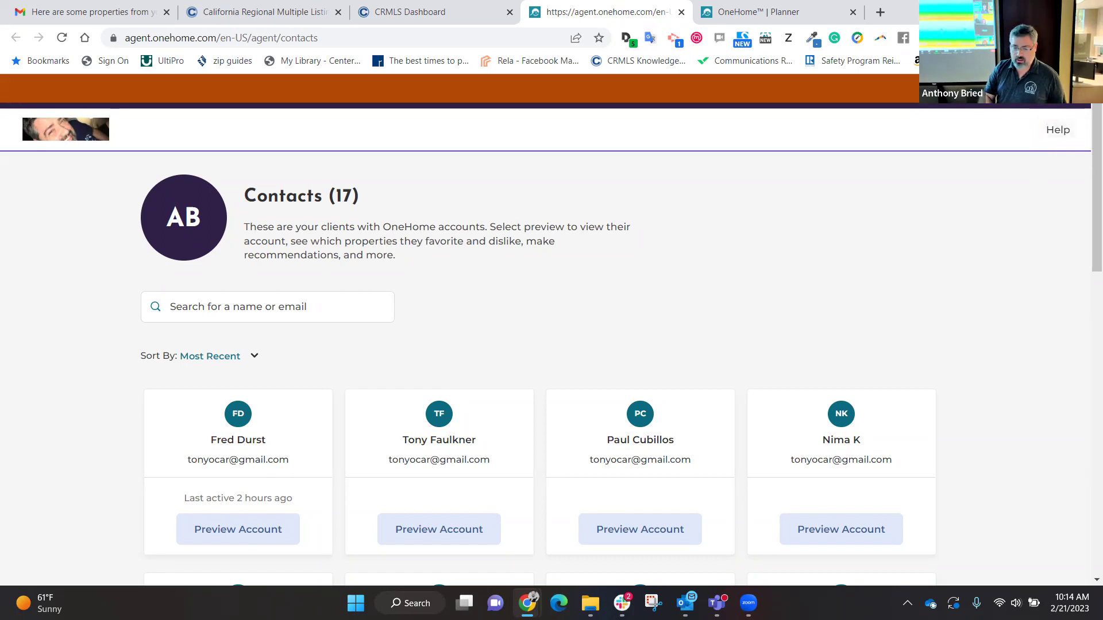
pyautogui.scroll(-4, 813, 250)
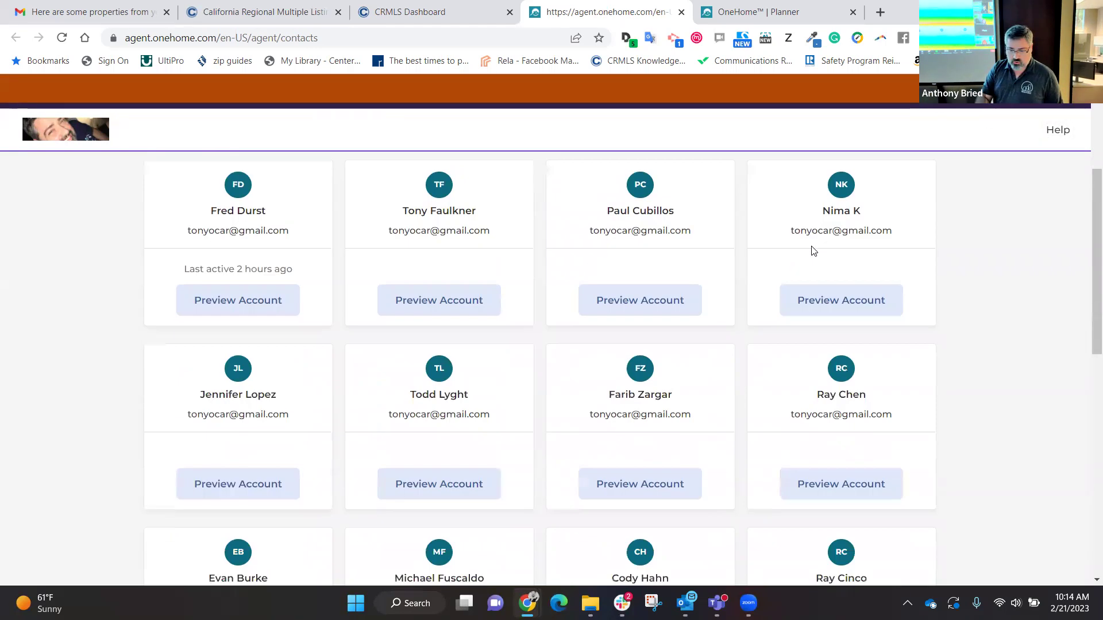
pyautogui.scroll(4, 813, 250)
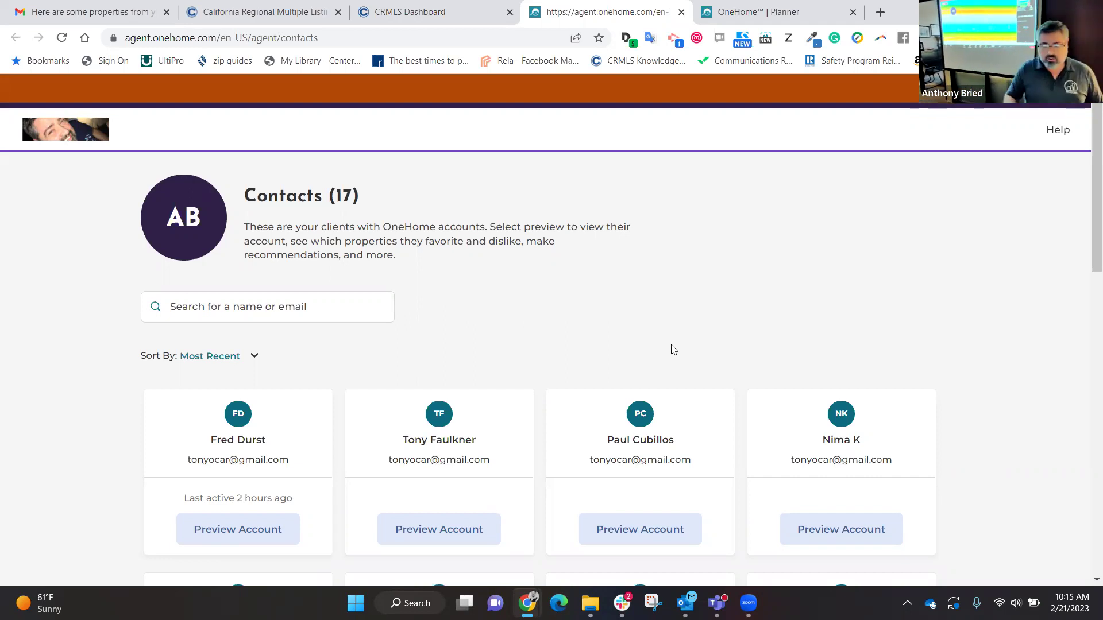
# Step: Preview the first contact's account again, browse its 10 listings, then switch to the OneHome email in Gmail
pyautogui.click(209, 533)
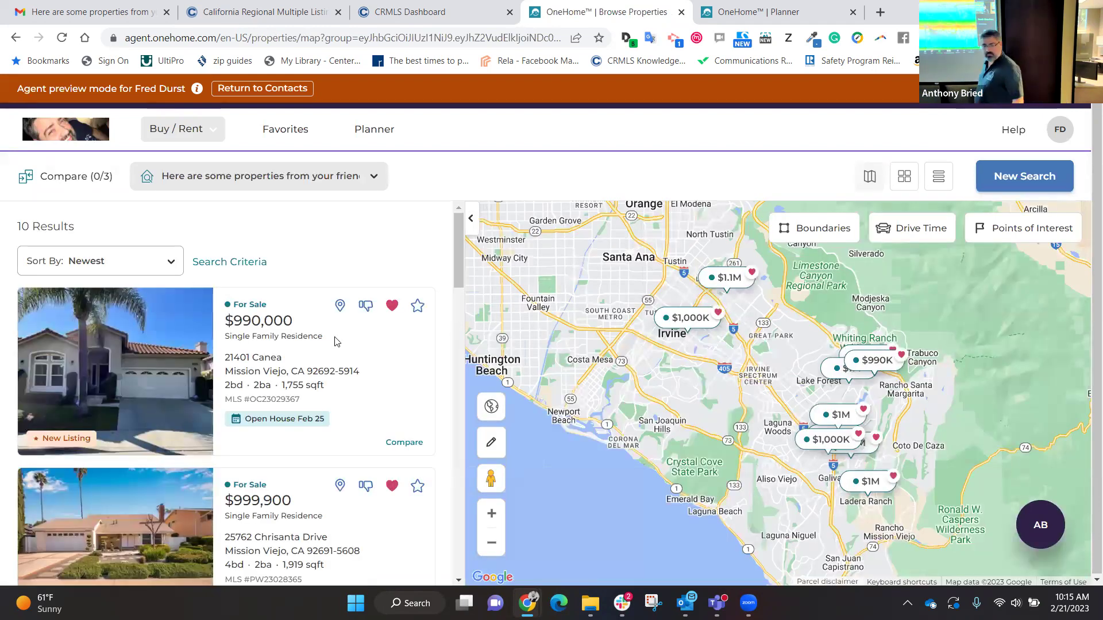
pyautogui.scroll(-3, 337, 341)
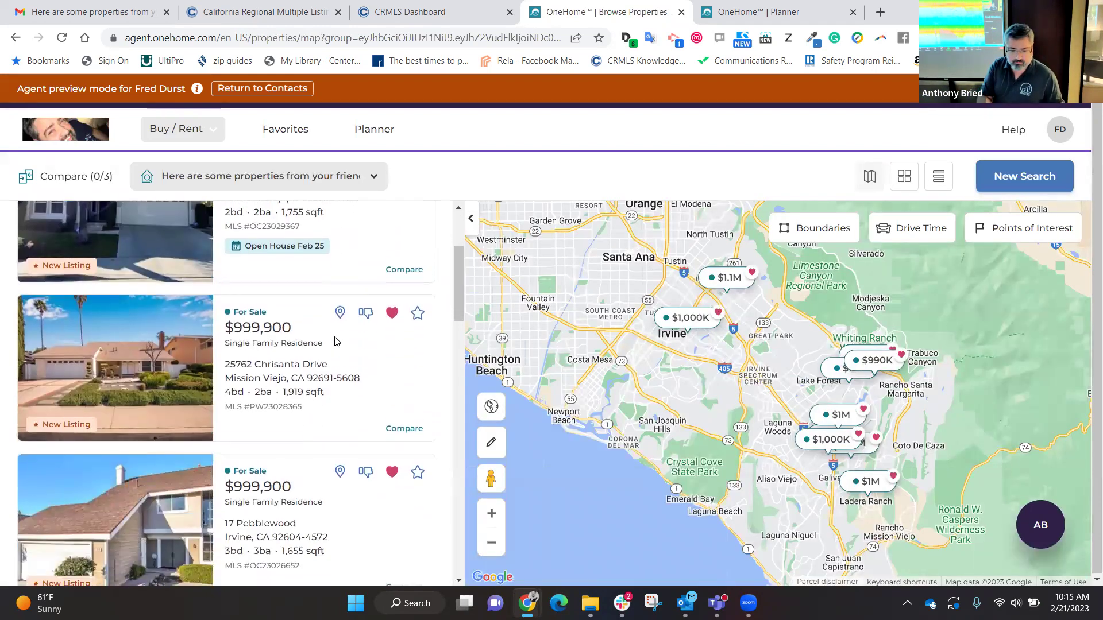
pyautogui.scroll(1, 338, 342)
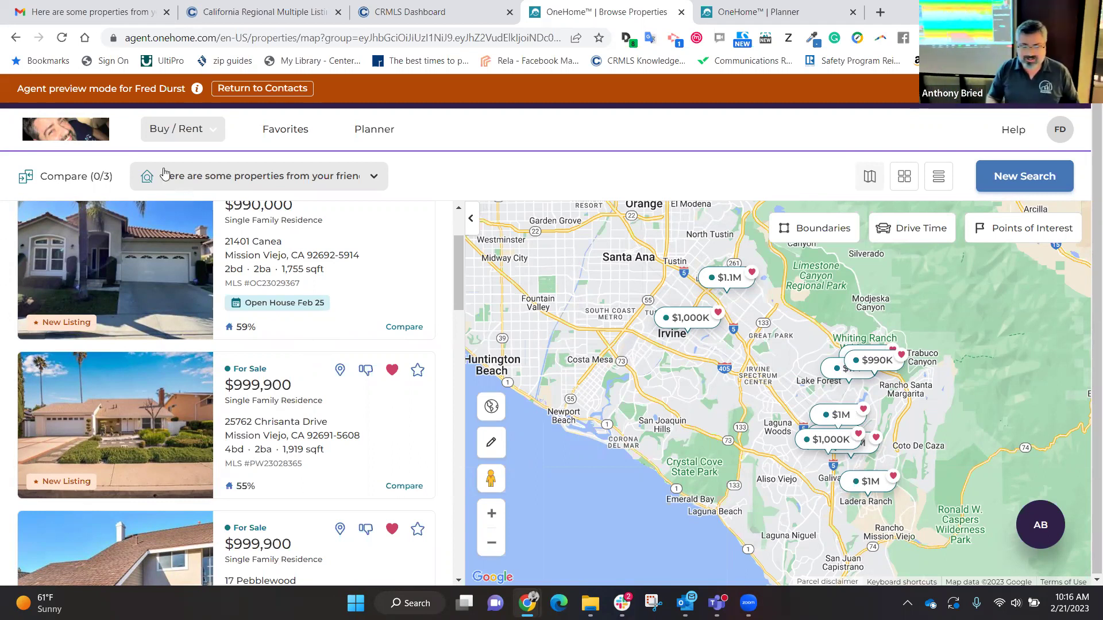
pyautogui.click(86, 14)
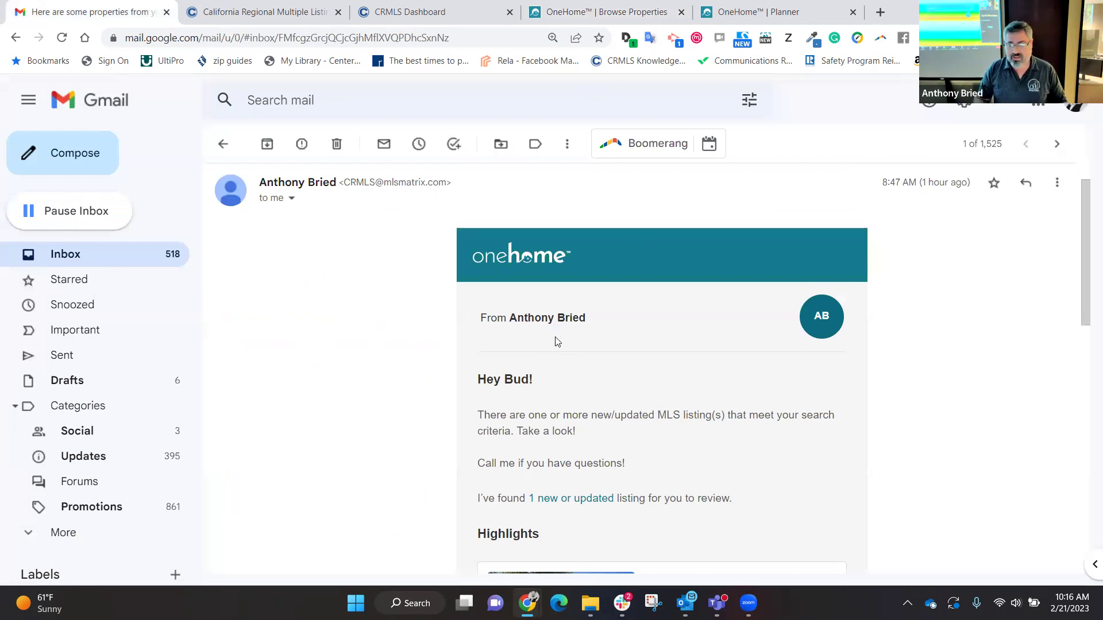
# Step: Follow VIEW ALL PROPERTIES in the OneHome alert email to show the client's 10 results
pyautogui.scroll(-1, 555, 341)
pyautogui.scroll(-5, 555, 341)
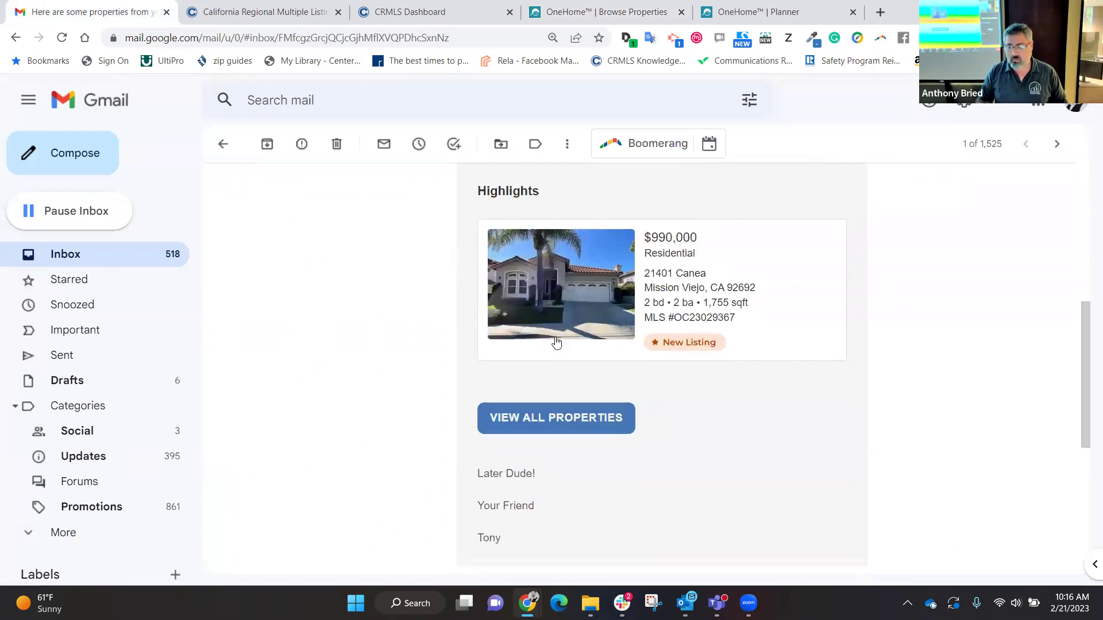
pyautogui.click(545, 435)
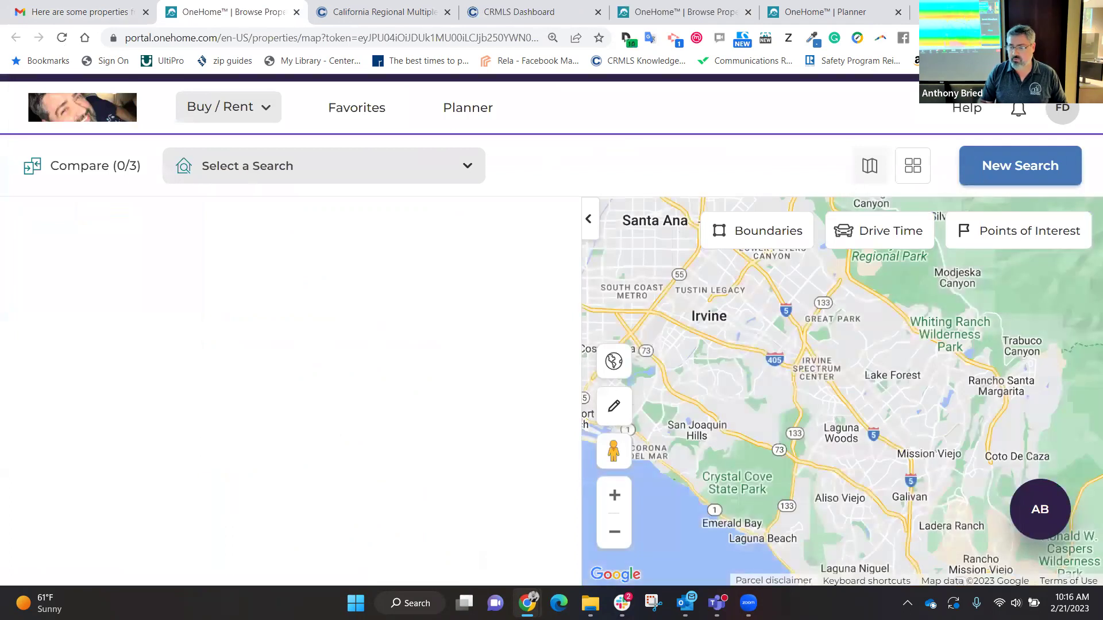
# Step: Go back to the listing page, then open PropertyFit™ Preferences from the client's account menu
pyautogui.rightClick(1073, 114)
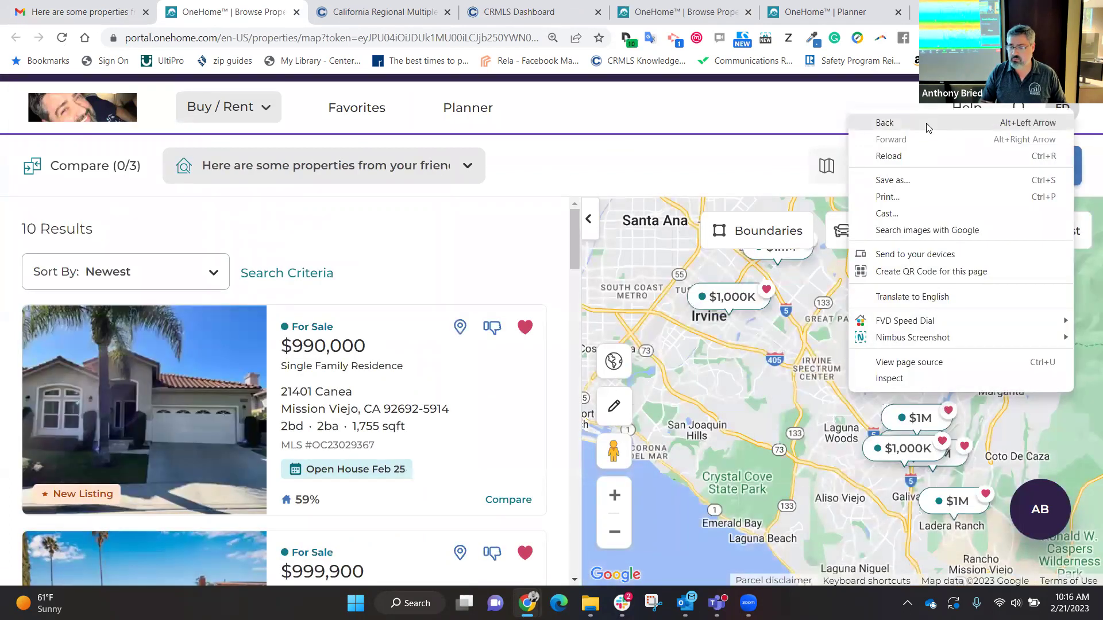
pyautogui.click(928, 124)
pyautogui.click(1060, 113)
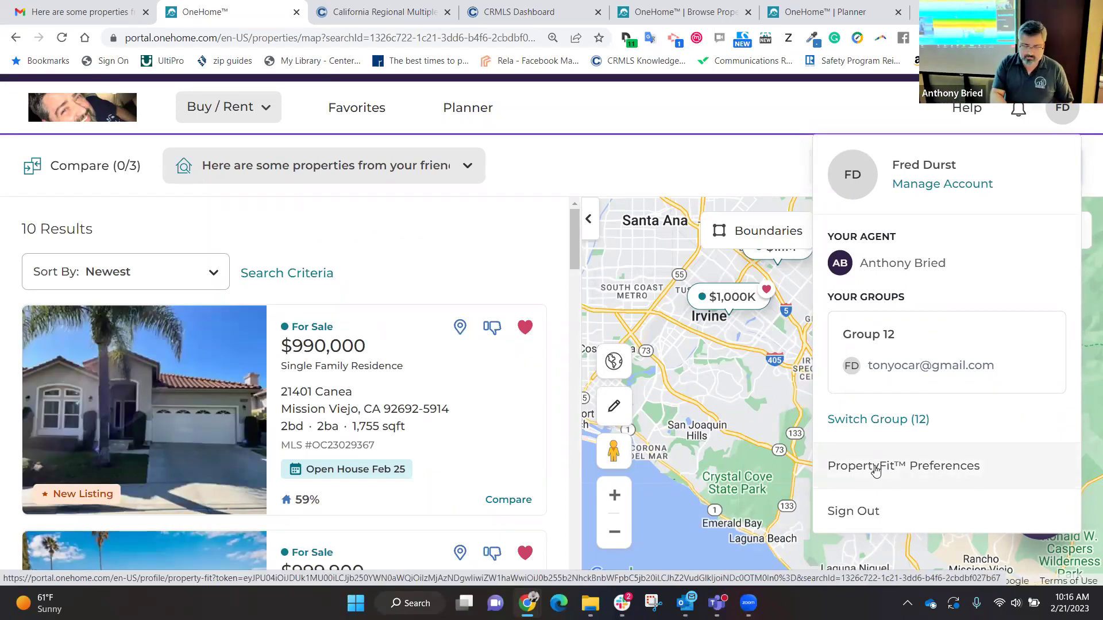
pyautogui.click(875, 470)
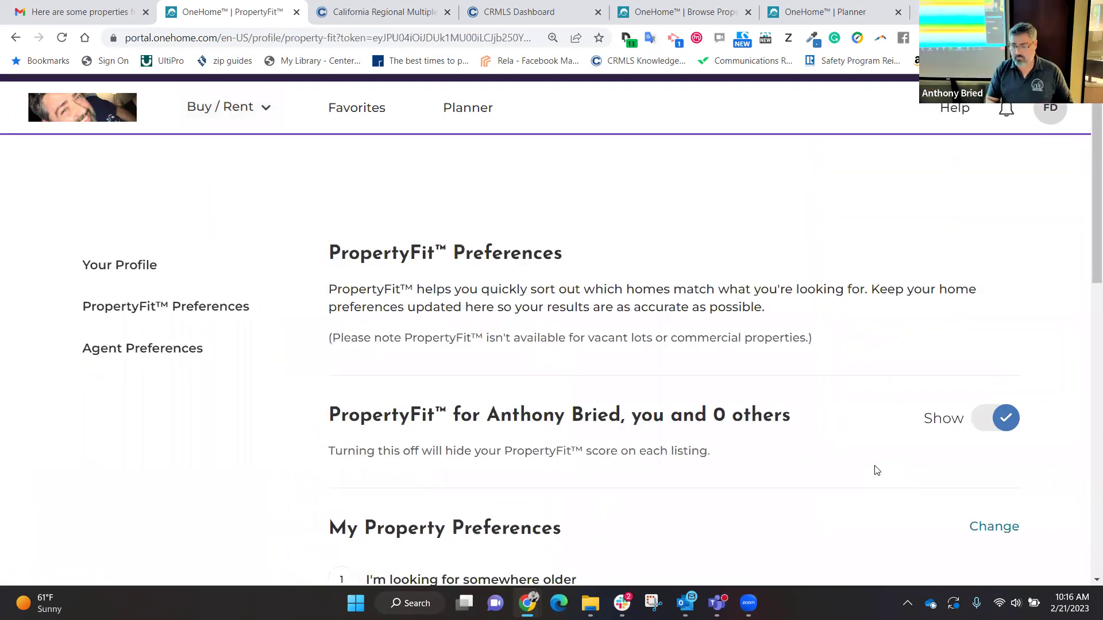
# Step: Retake the PropertyFit quiz: older home, outdoor space, open concept, garage, no smart home, low-impact, larger lot
pyautogui.click(1001, 274)
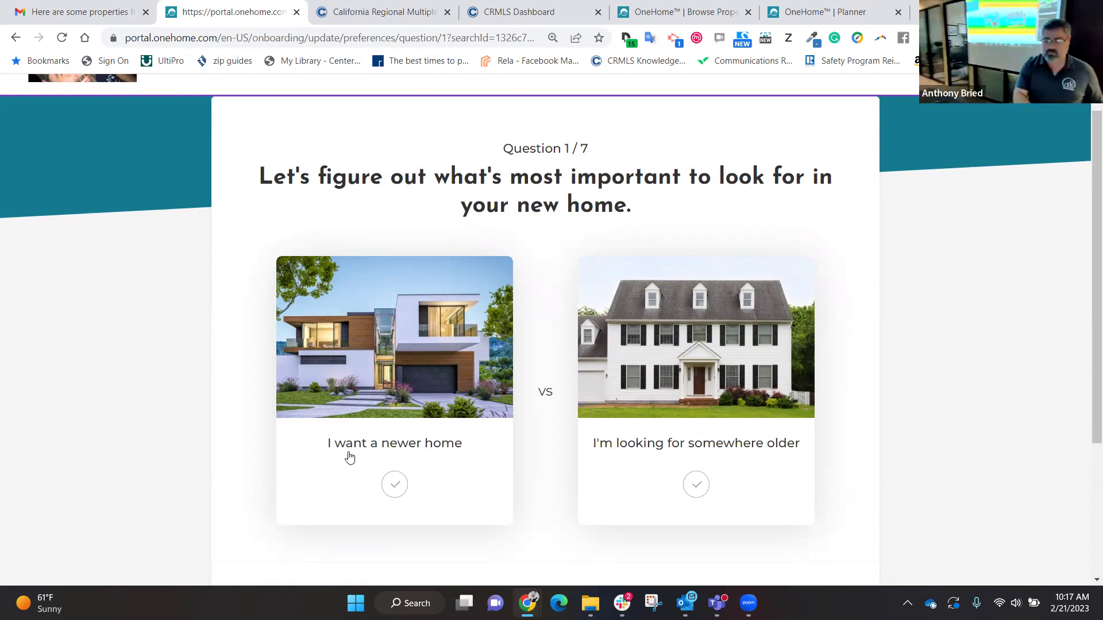
pyautogui.click(690, 418)
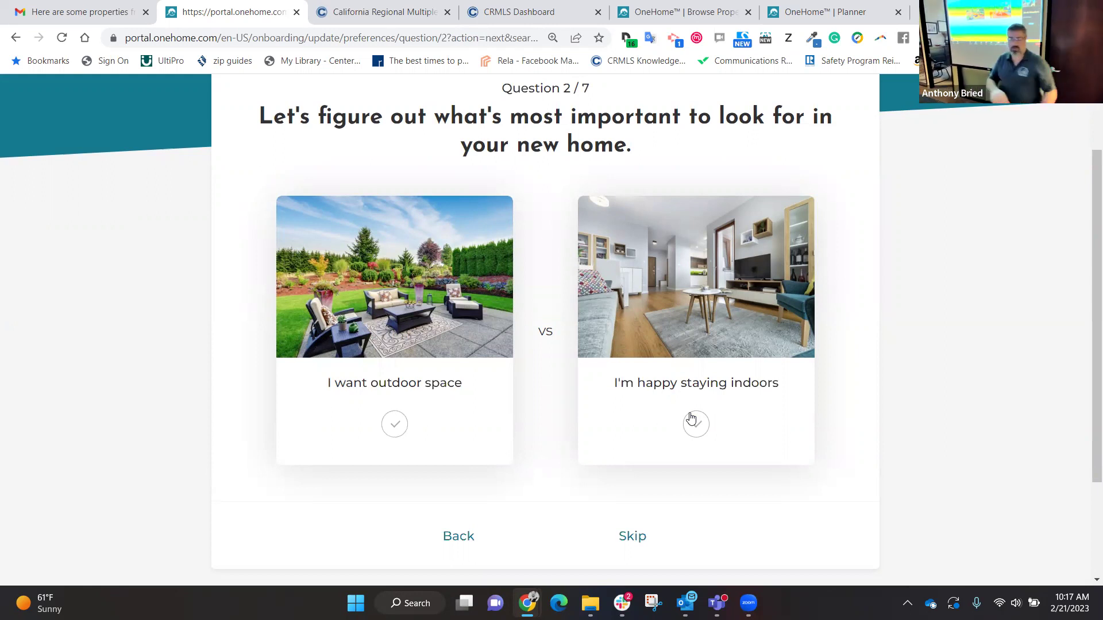
pyautogui.click(432, 384)
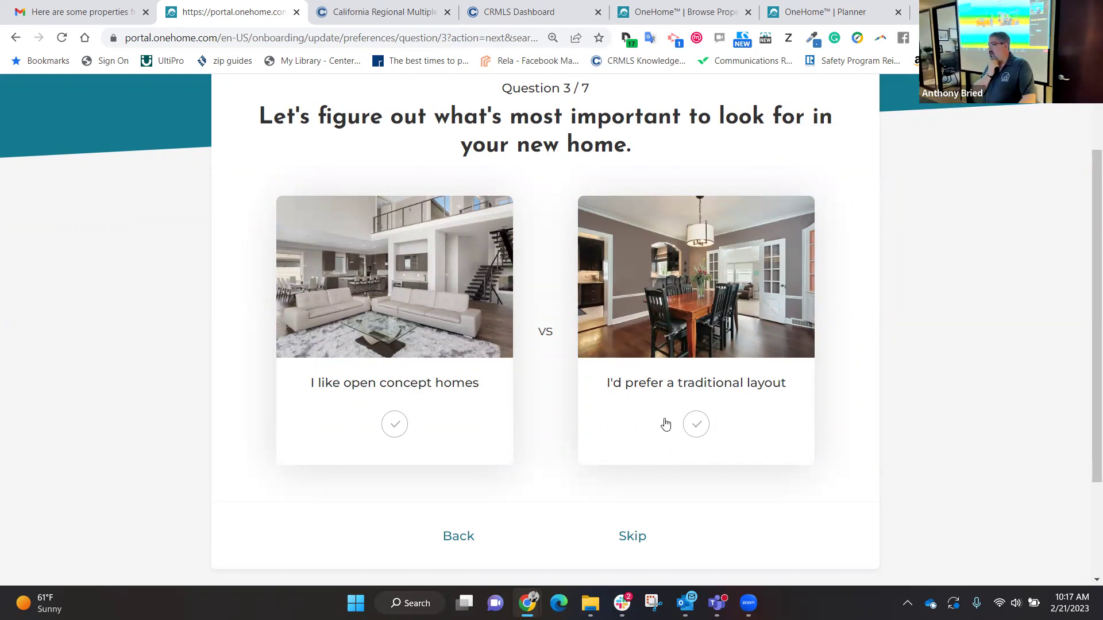
pyautogui.click(372, 351)
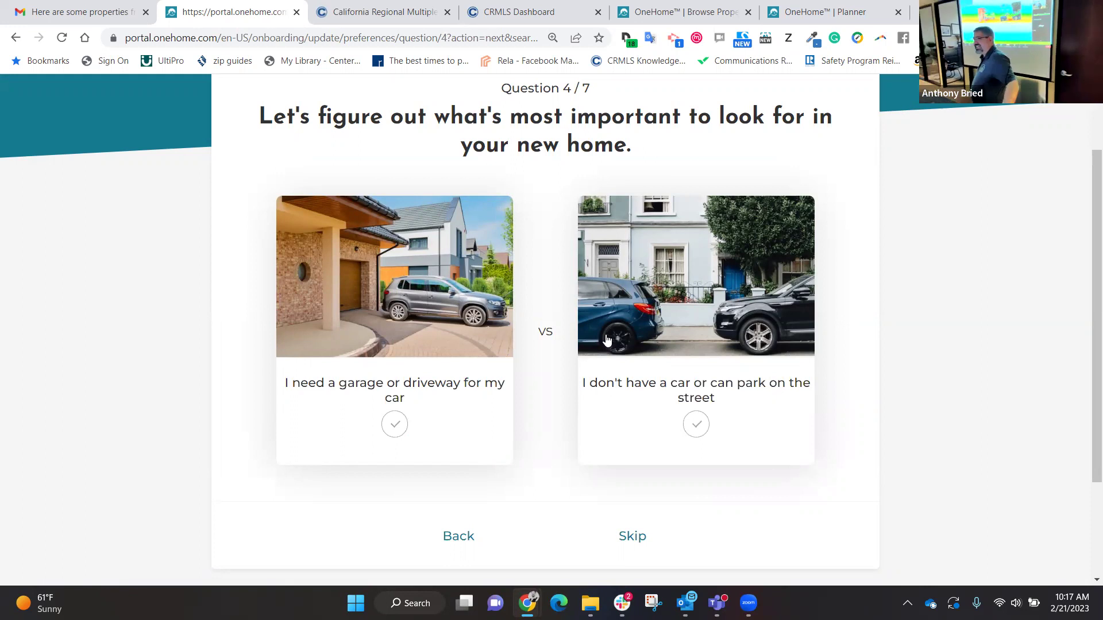
pyautogui.click(374, 299)
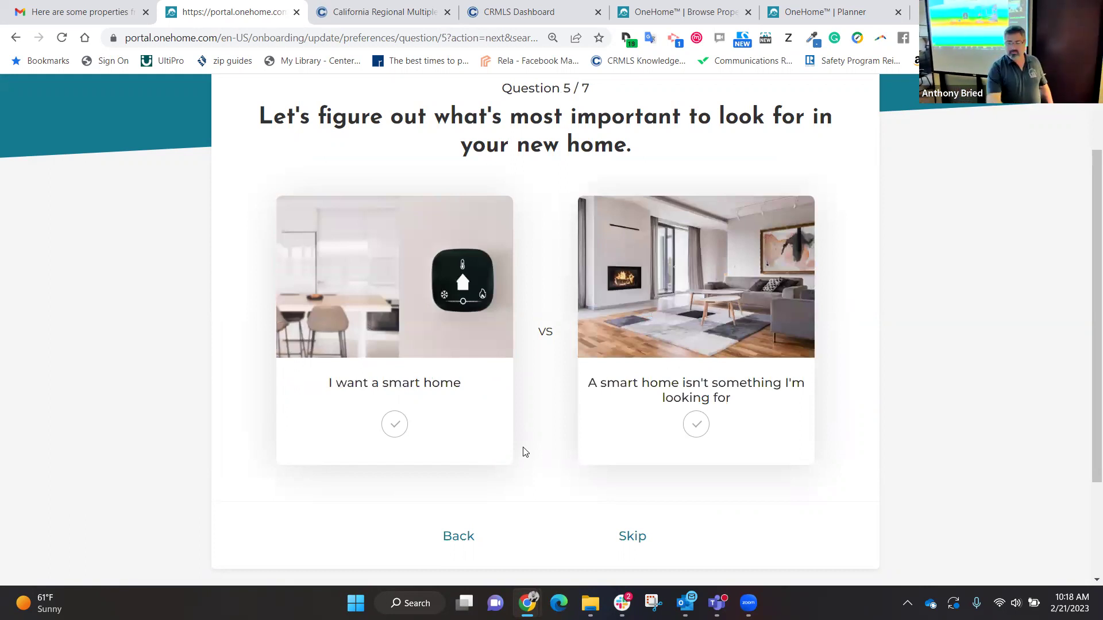
pyautogui.click(741, 343)
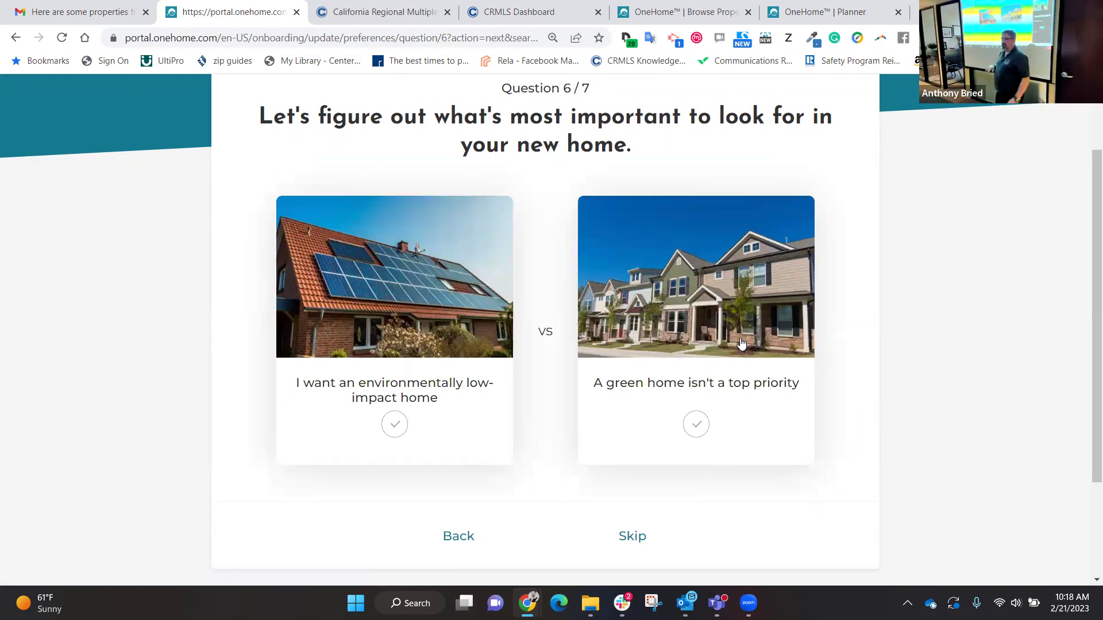
pyautogui.click(347, 325)
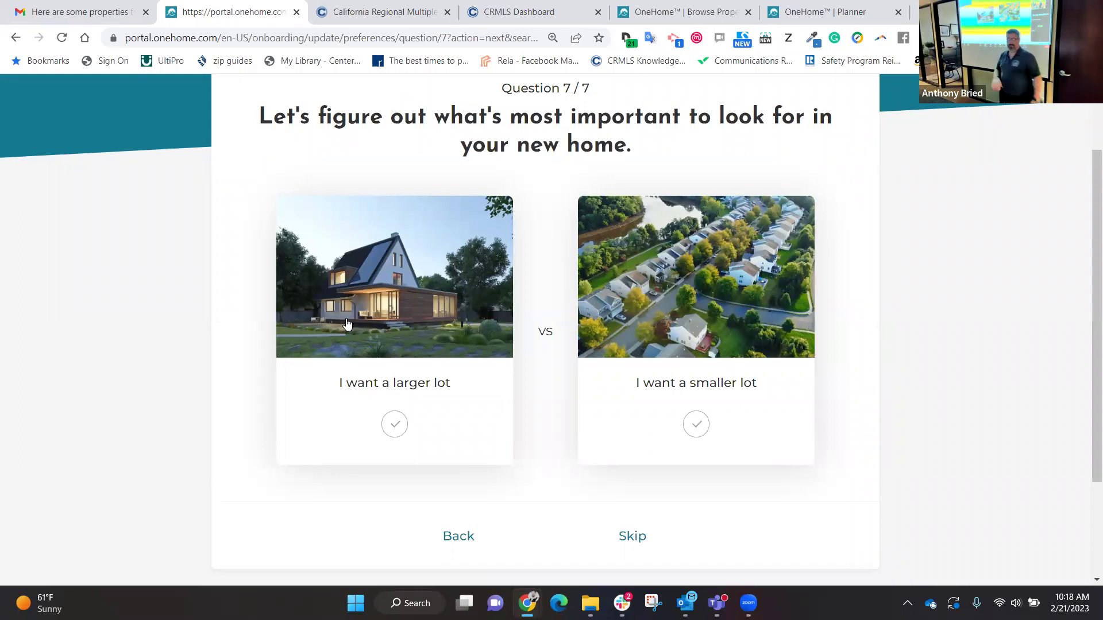
pyautogui.click(345, 325)
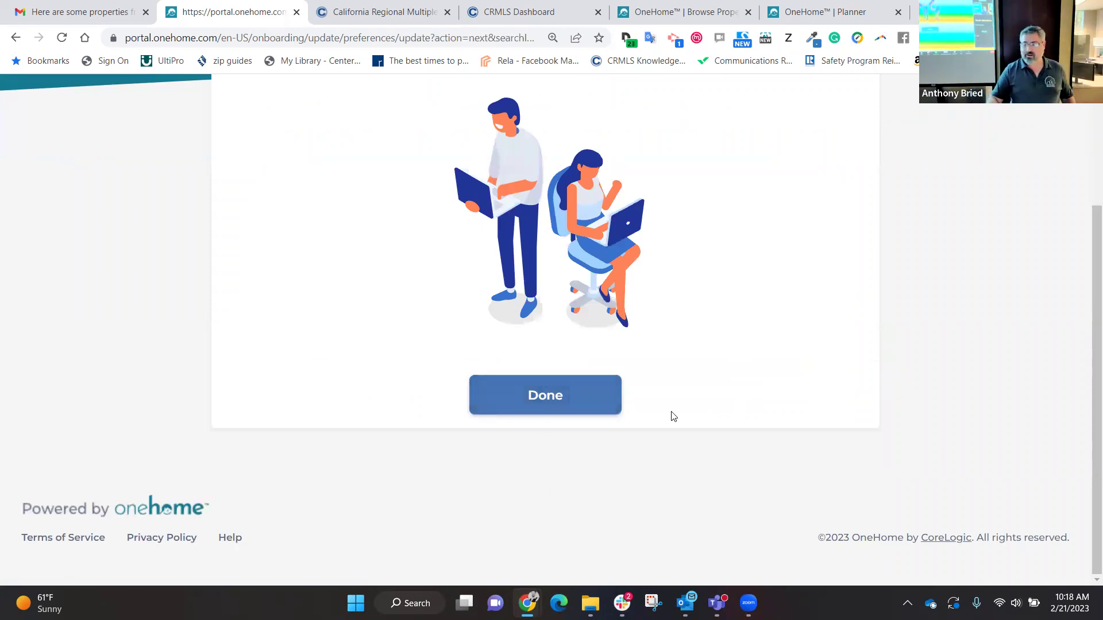
pyautogui.scroll(2, 670, 414)
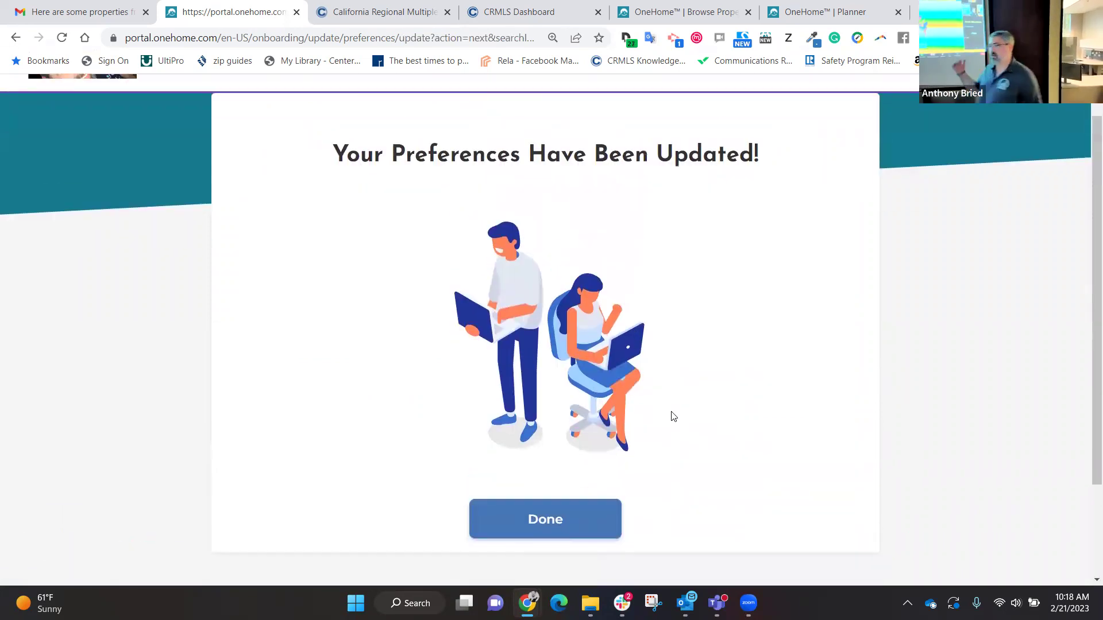
pyautogui.click(531, 520)
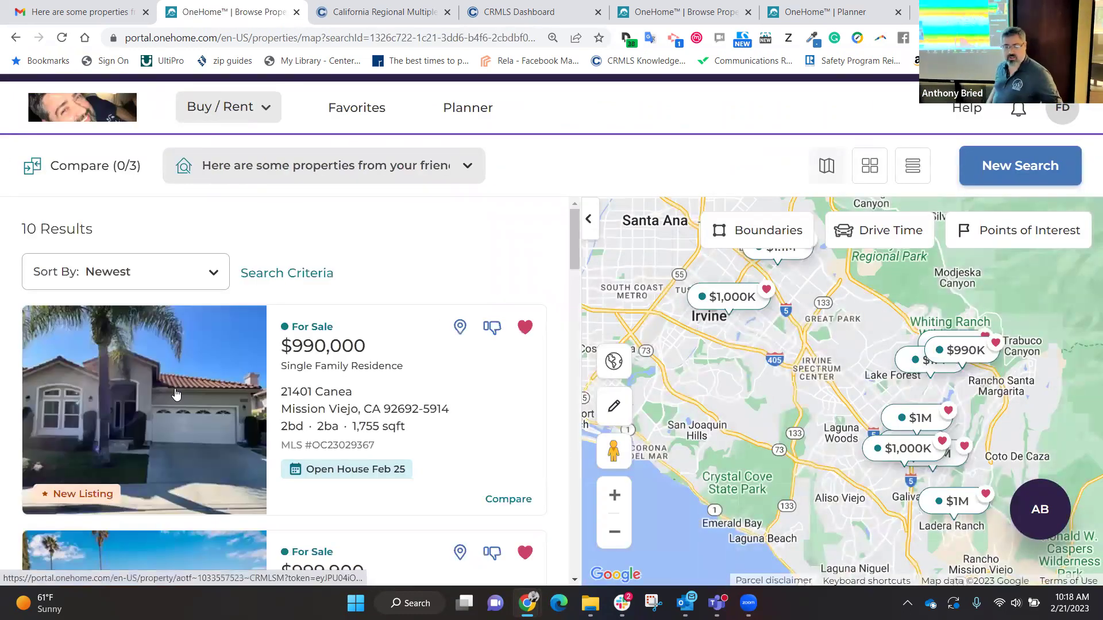
pyautogui.scroll(-2, 175, 394)
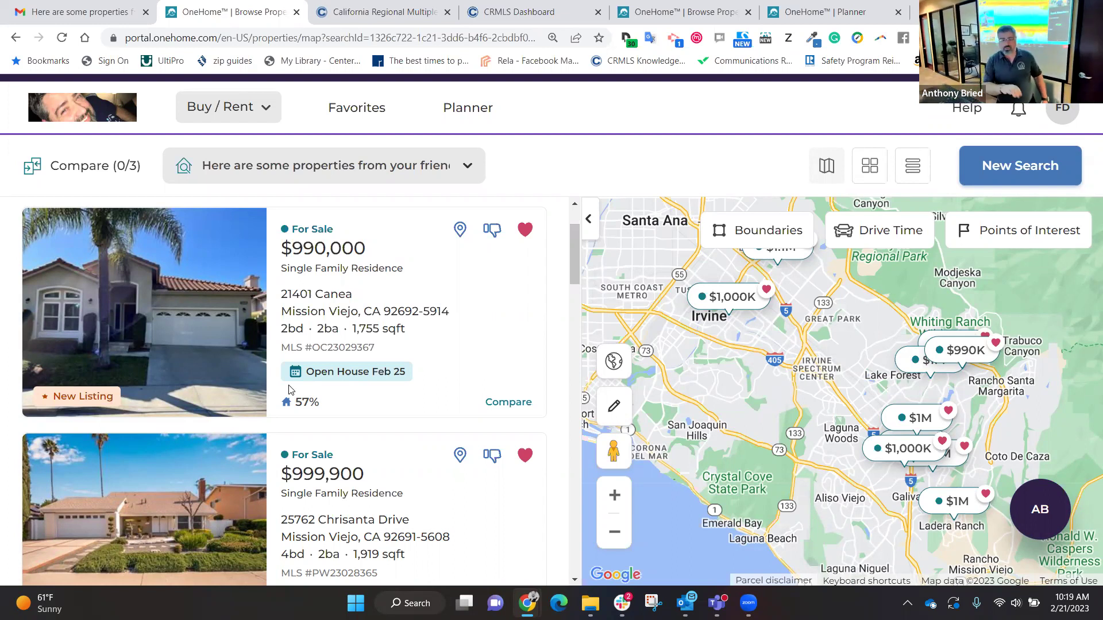
# Step: Compare the Irvine and Mission Viejo listings' match scores, then return to the CRMLS Dashboard
pyautogui.scroll(-12, 289, 389)
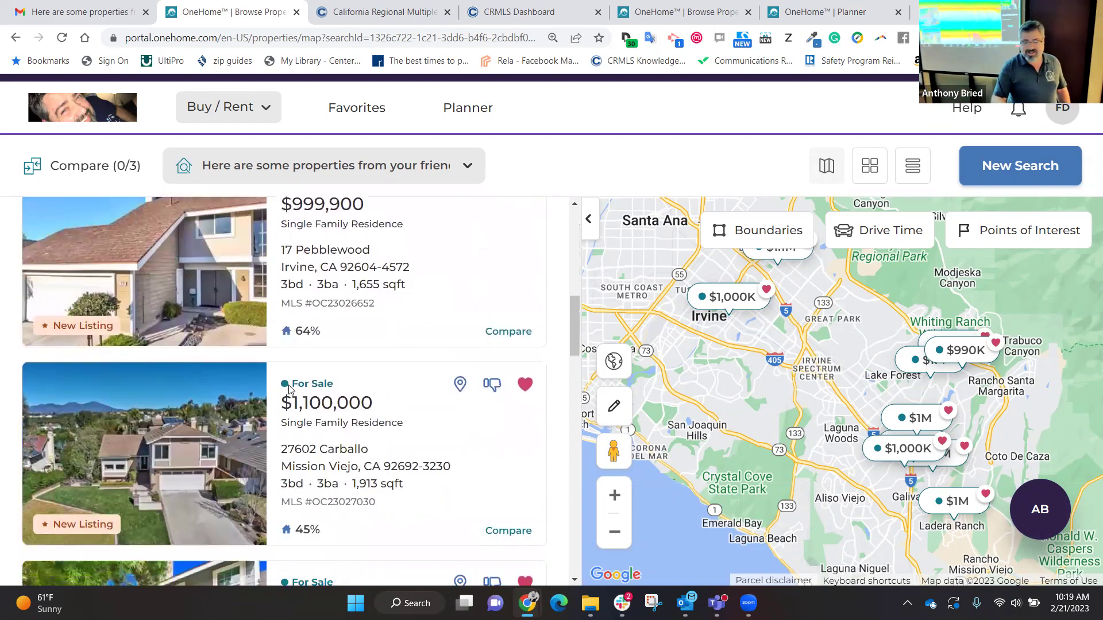
pyautogui.scroll(-2, 289, 389)
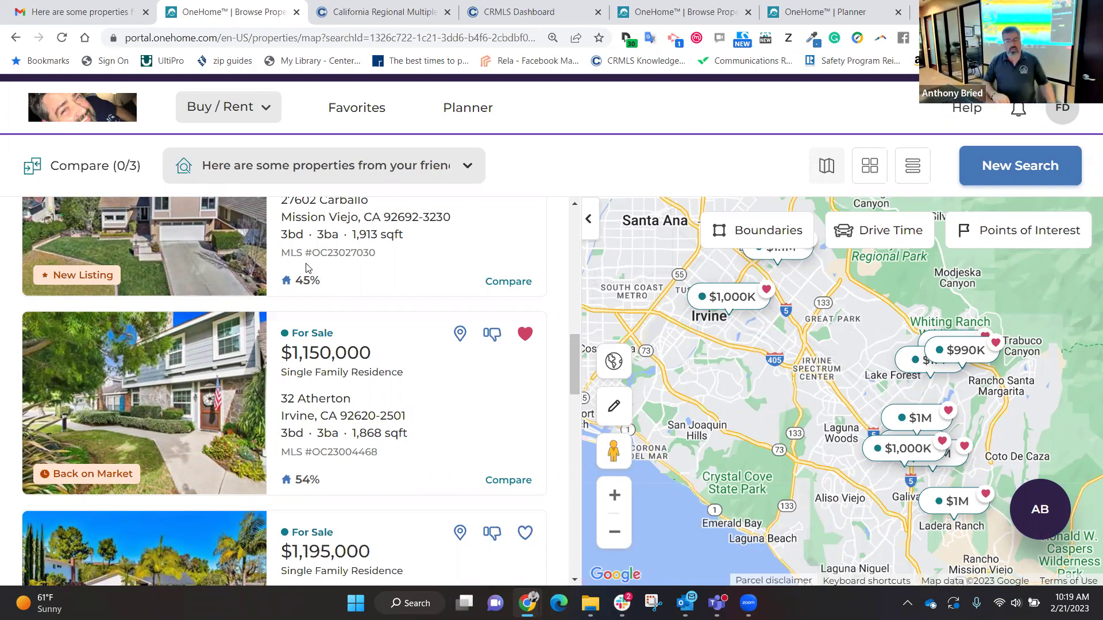
pyautogui.scroll(5, 305, 268)
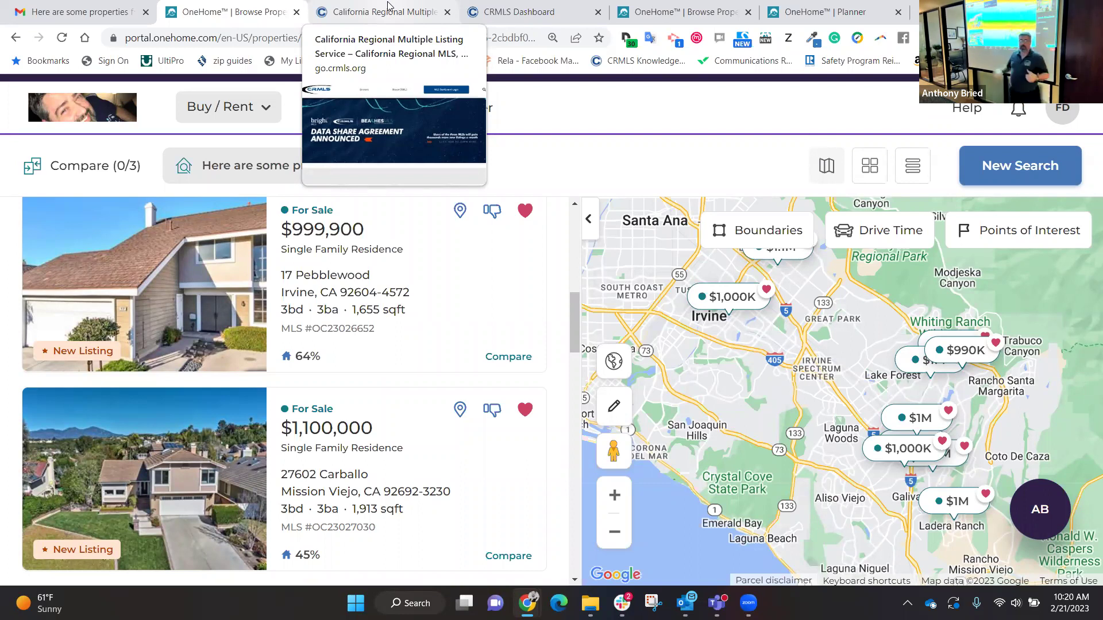
pyautogui.click(579, 6)
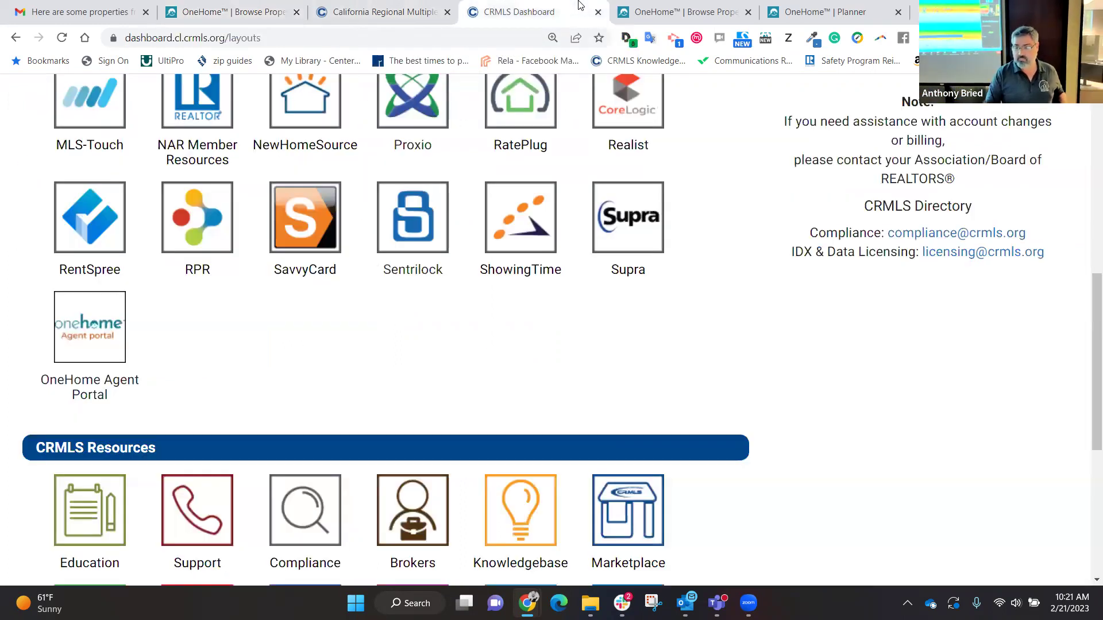
# Step: Launch CRMLS Matrix from the Access Your MLS section at the top of the dashboard
pyautogui.scroll(10, 868, 399)
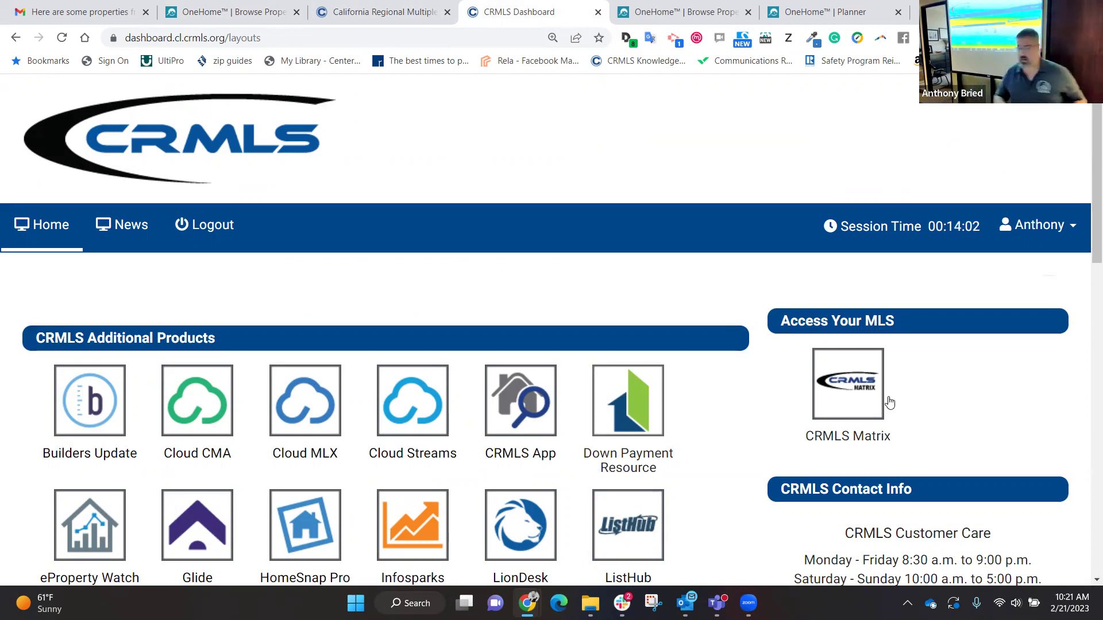
pyautogui.click(849, 405)
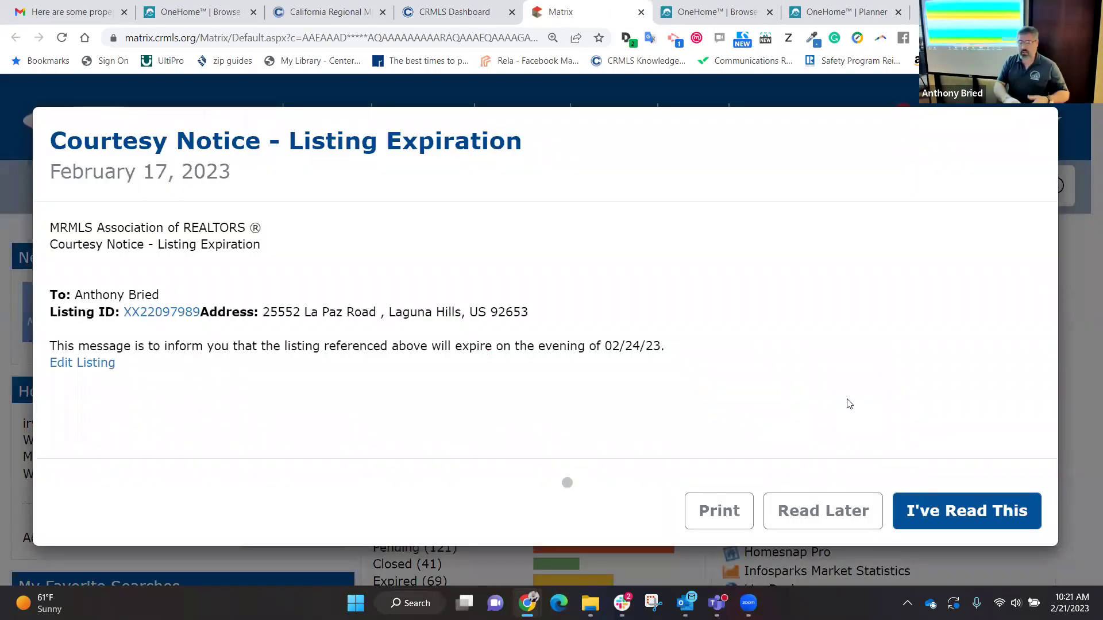
# Step: Dismiss the listing expiration courtesy notice to reach the My Matrix home page
pyautogui.click(840, 516)
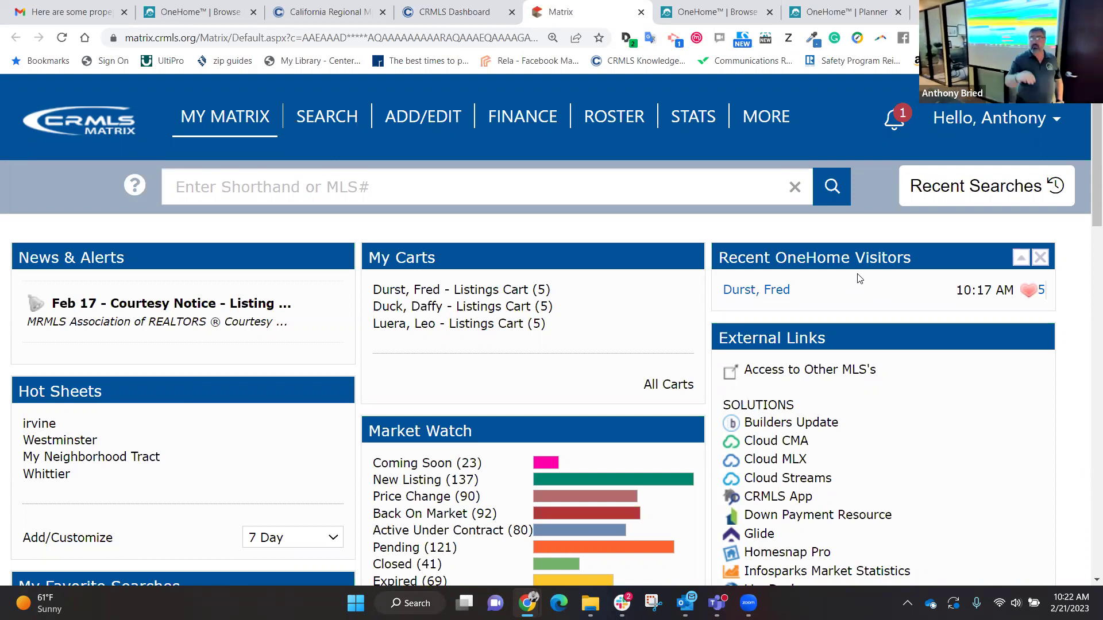
# Step: Review the visitor's five favorites and listing OC23029367's 360 Property View, then return to My Matrix
pyautogui.click(1039, 297)
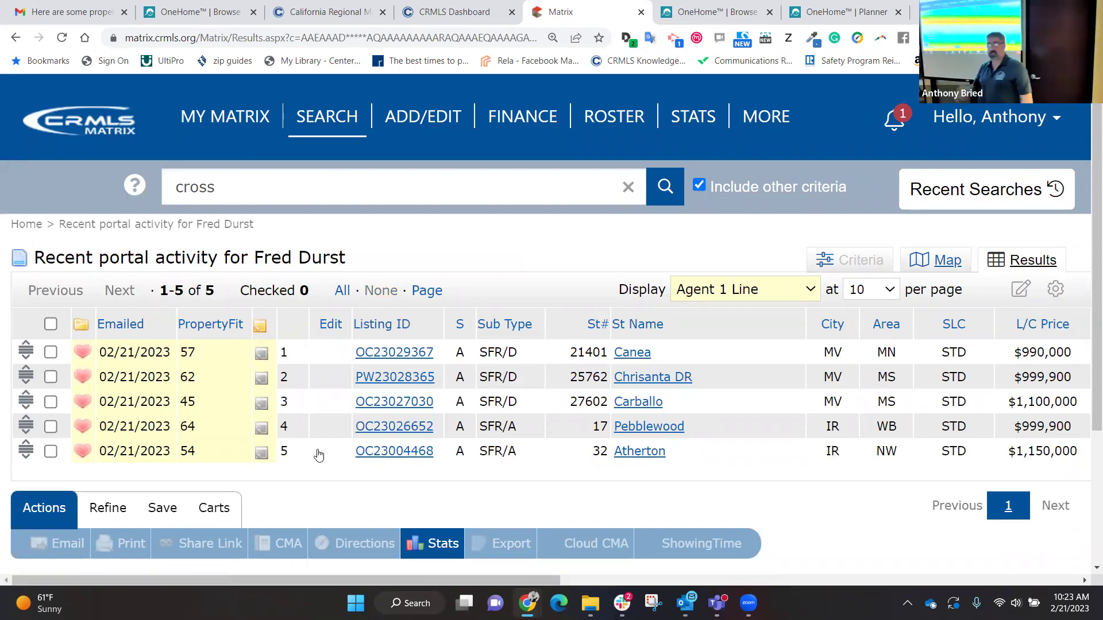
pyautogui.click(381, 353)
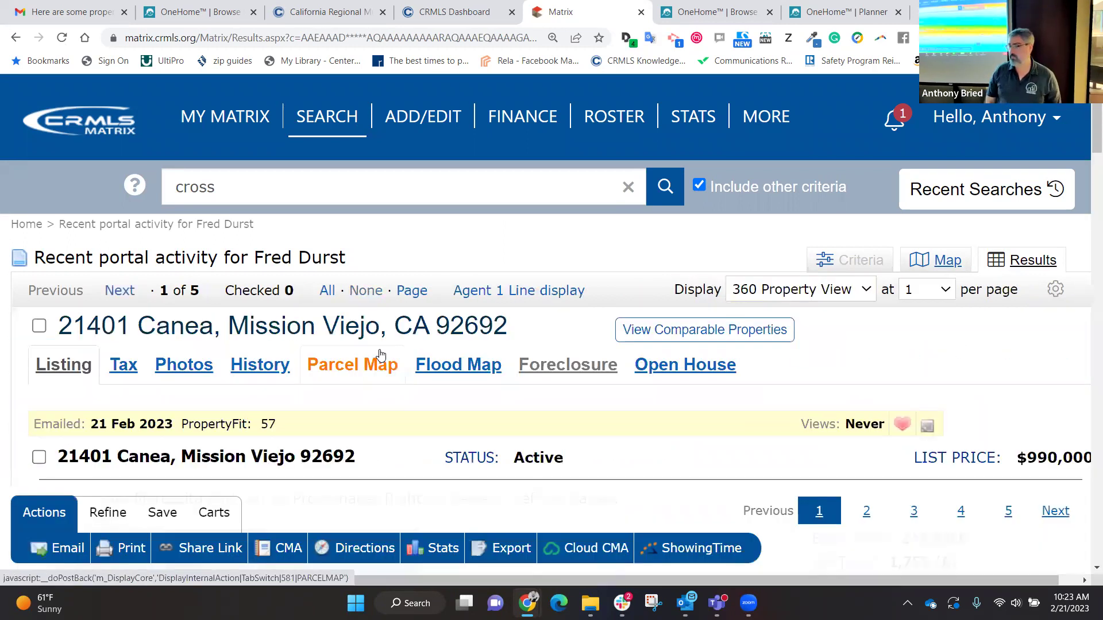
pyautogui.scroll(-3, 380, 353)
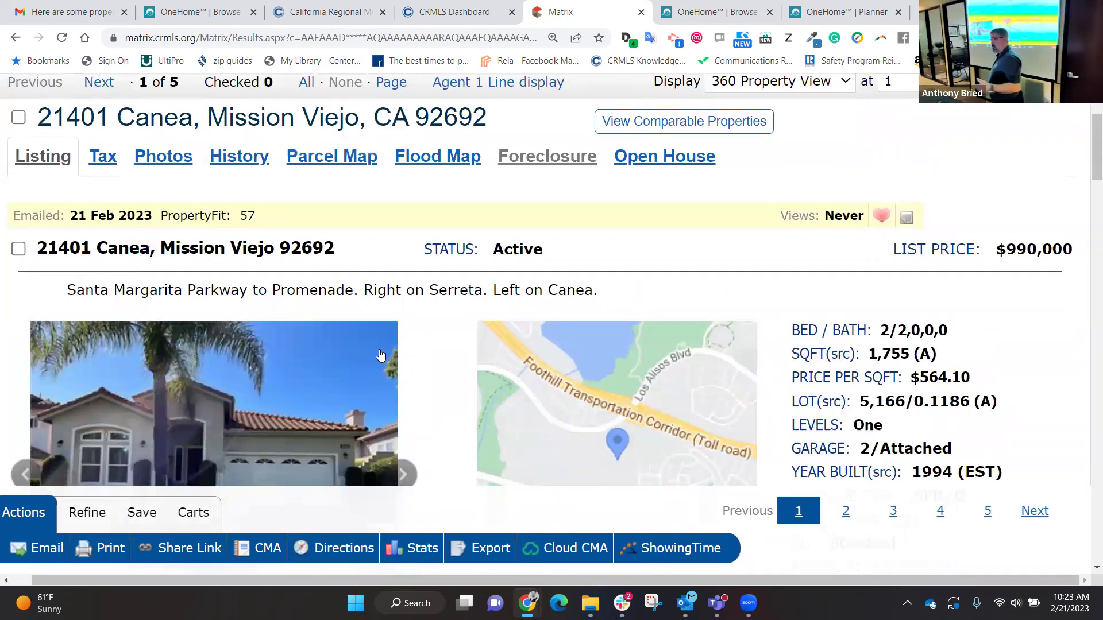
pyautogui.scroll(-9, 381, 353)
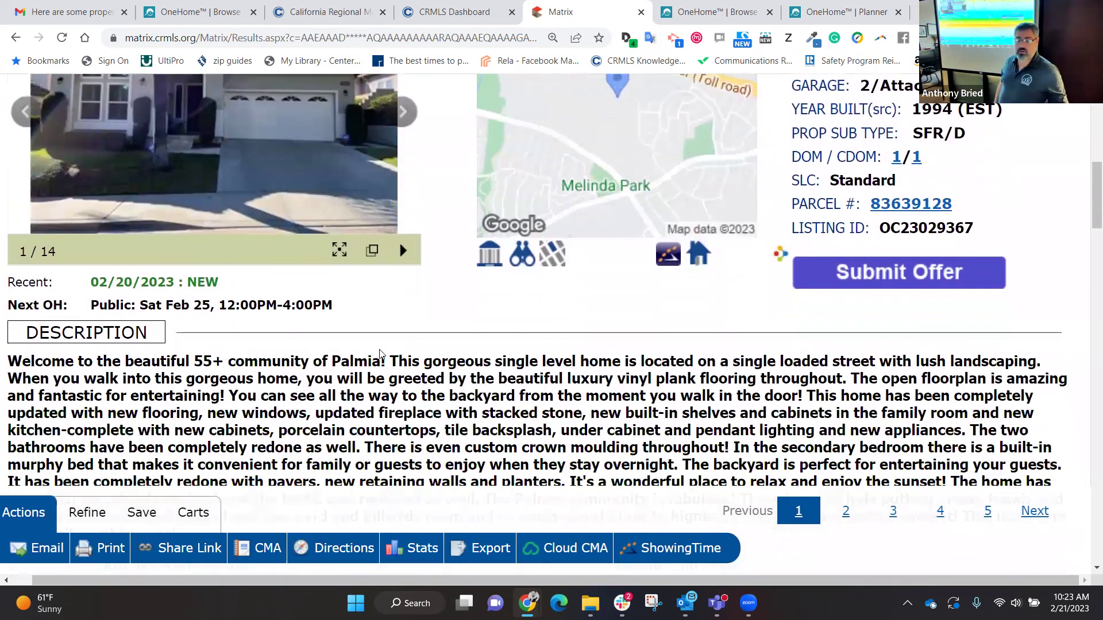
pyautogui.scroll(-12, 379, 353)
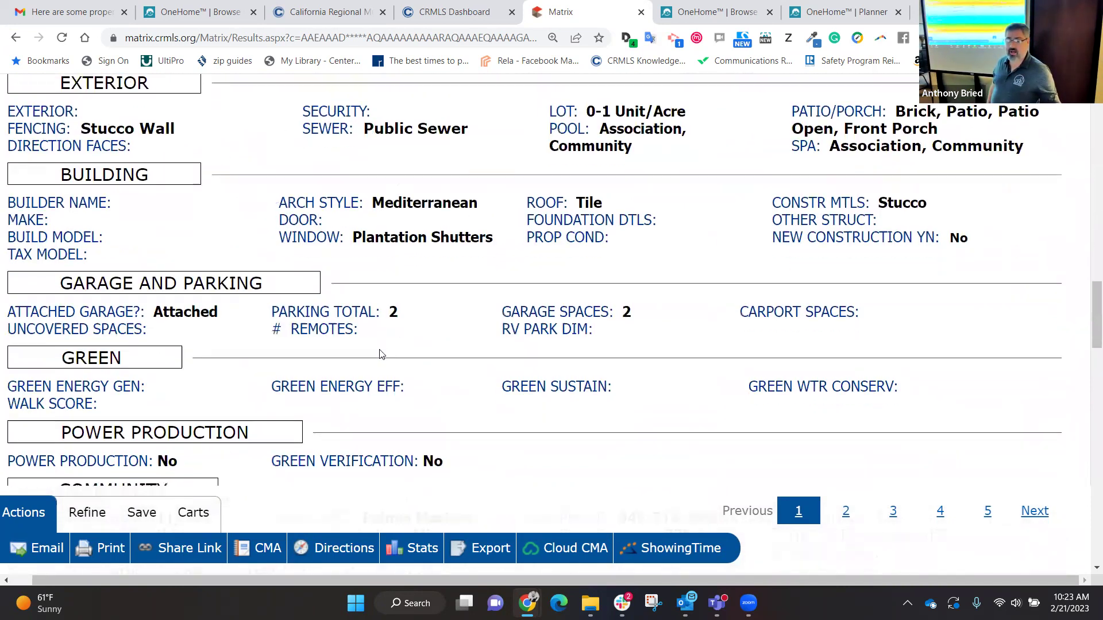
pyautogui.scroll(-10, 379, 353)
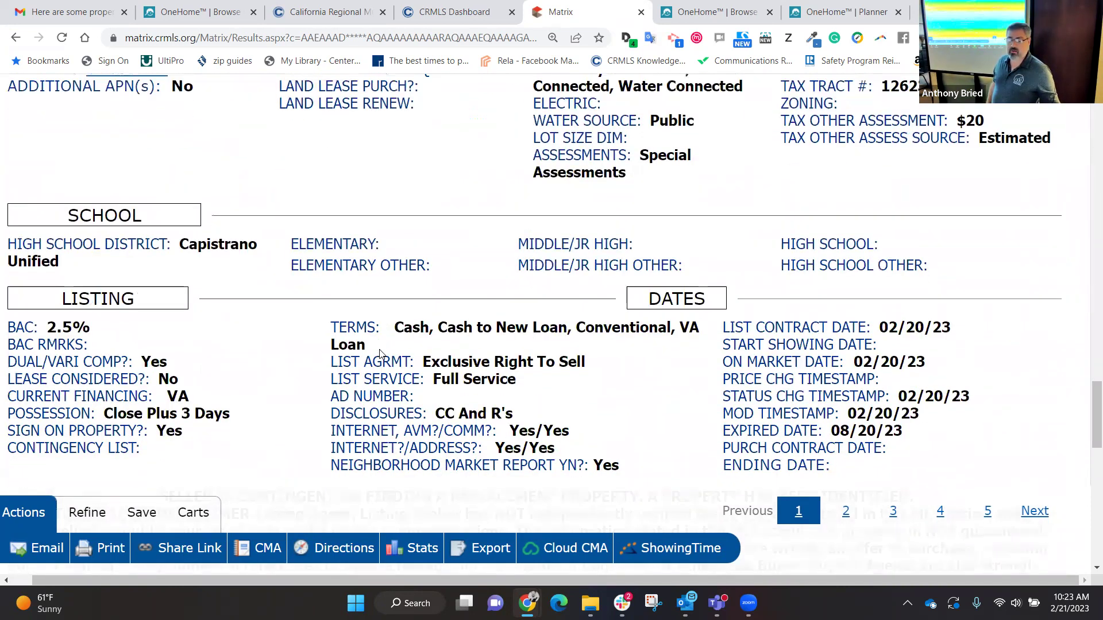
pyautogui.scroll(-1, 381, 350)
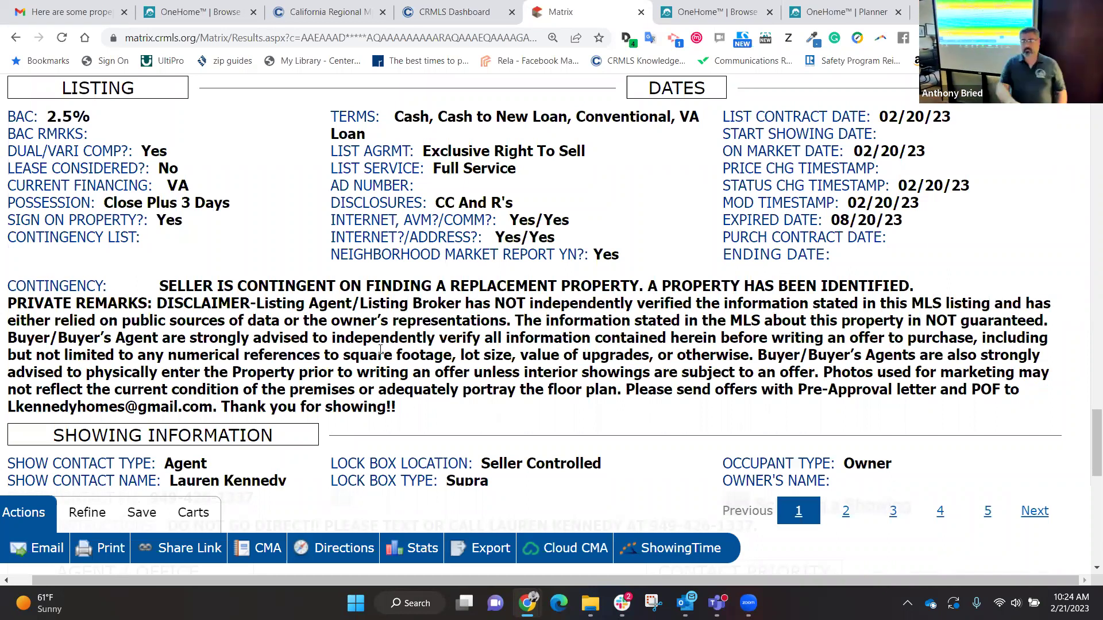
pyautogui.scroll(20, 380, 350)
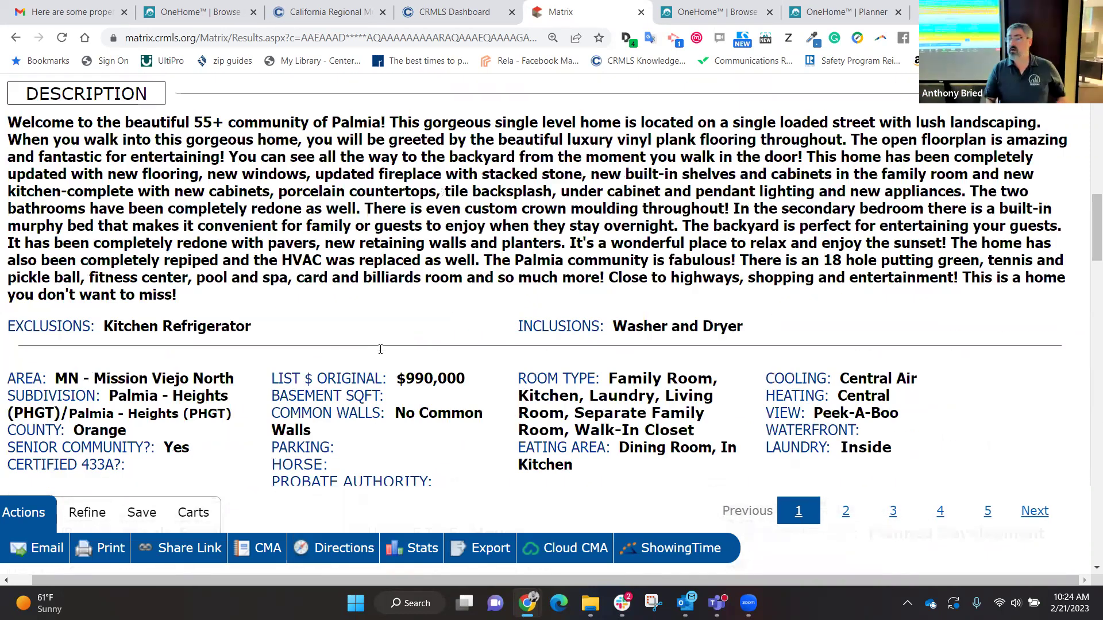
pyautogui.scroll(10, 312, 339)
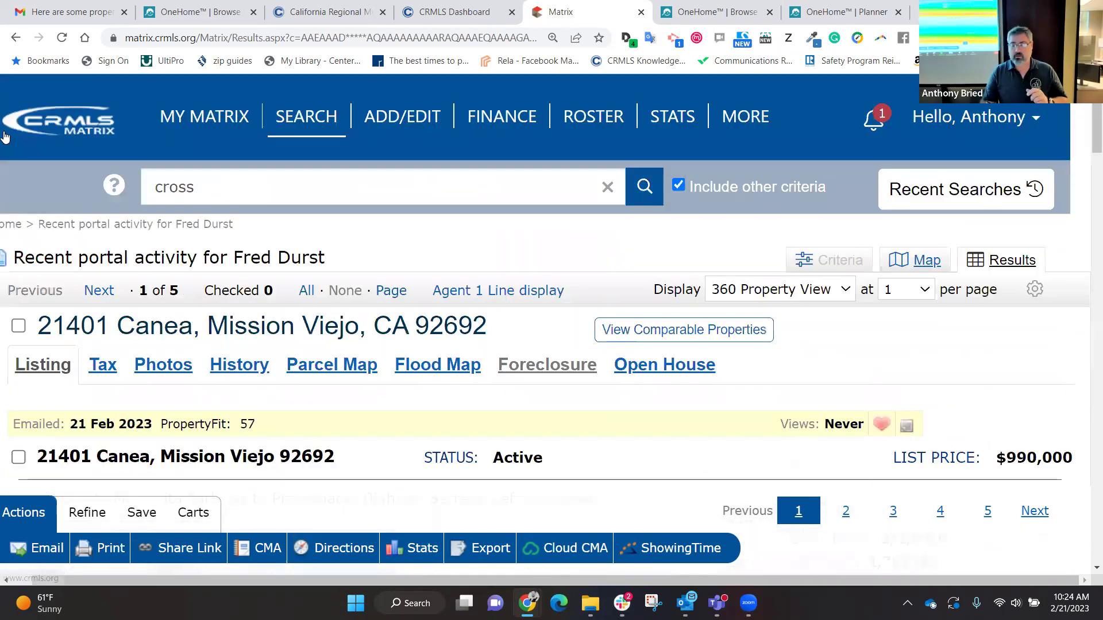
pyautogui.click(202, 118)
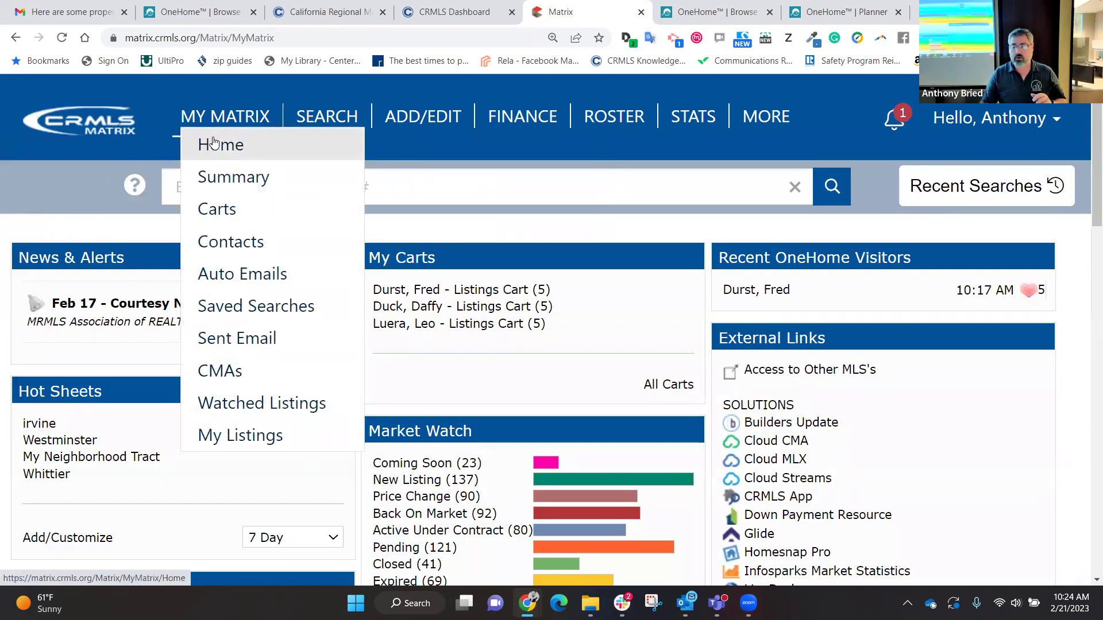
pyautogui.click(213, 138)
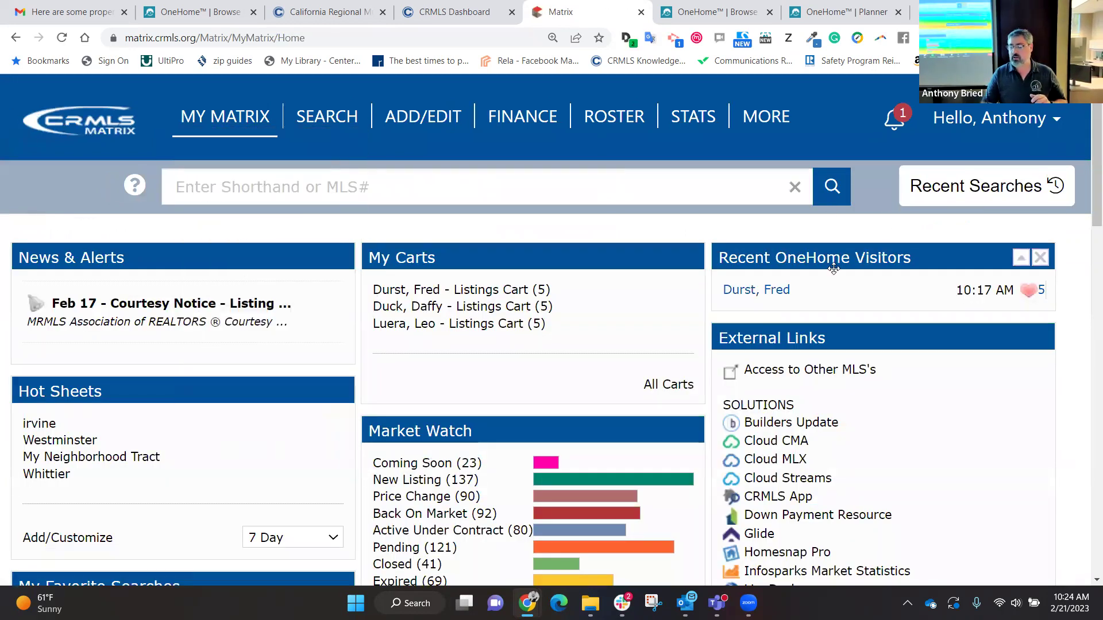
pyautogui.scroll(-15, 821, 276)
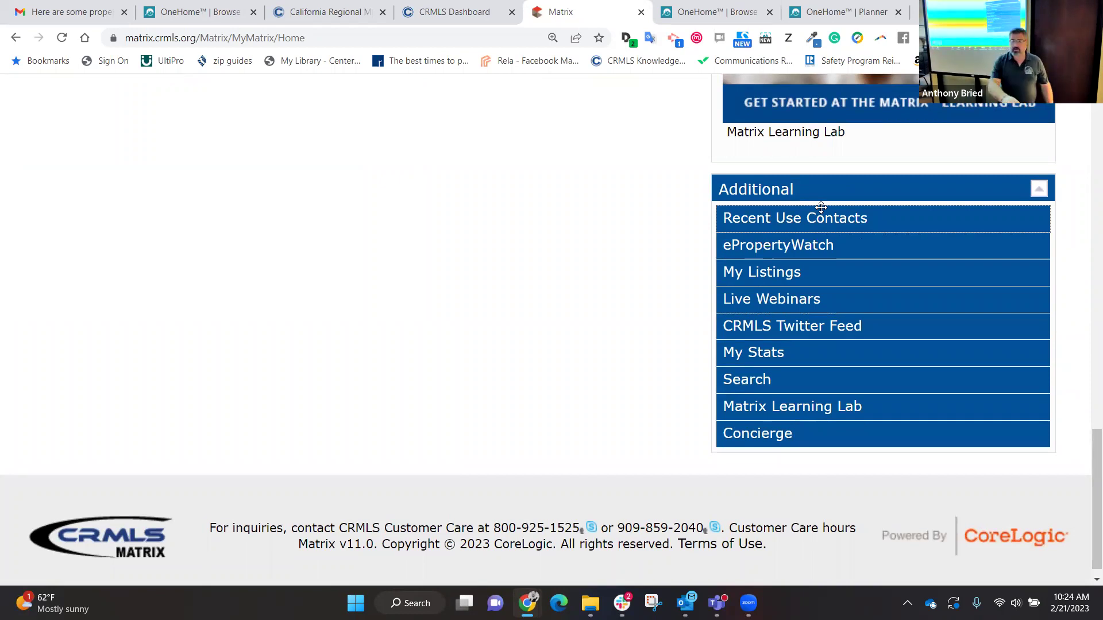
pyautogui.scroll(15, 821, 207)
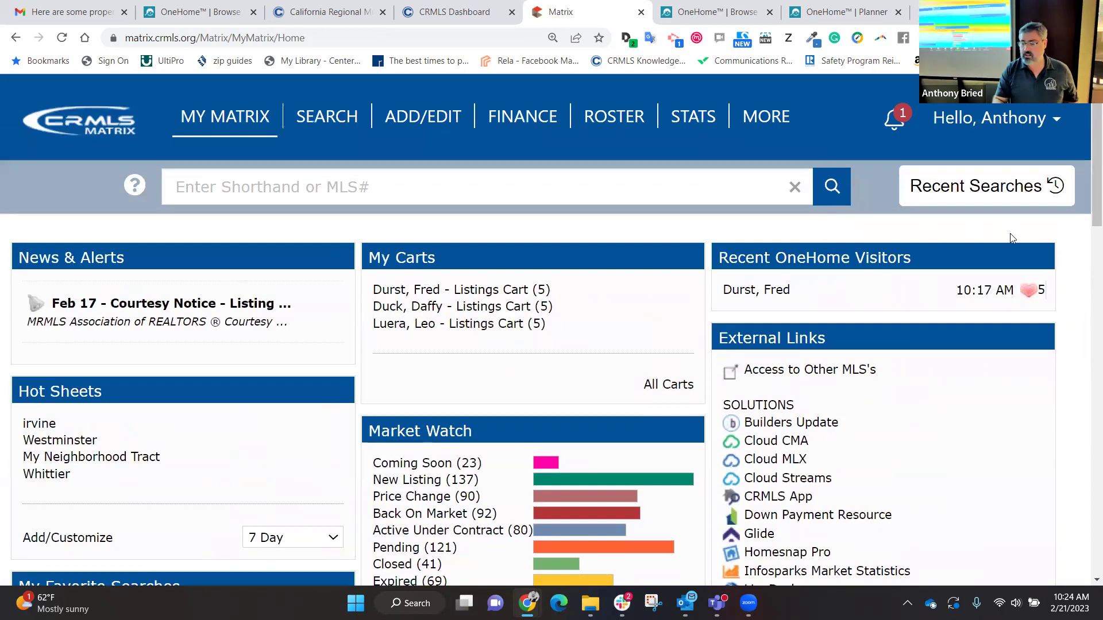
pyautogui.click(1040, 257)
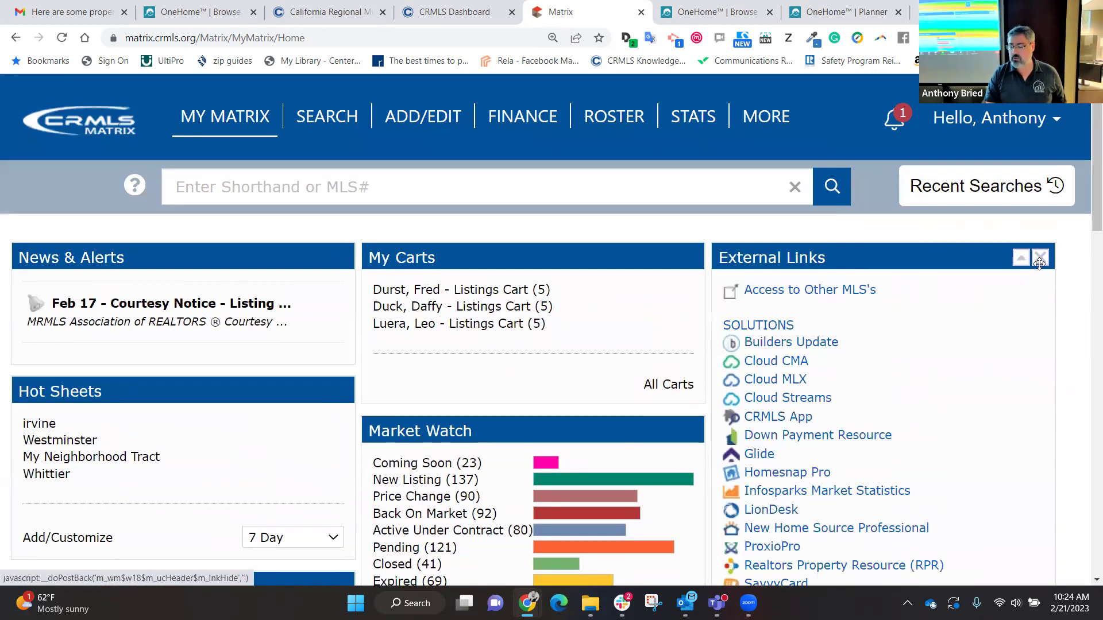
pyautogui.scroll(-15, 737, 402)
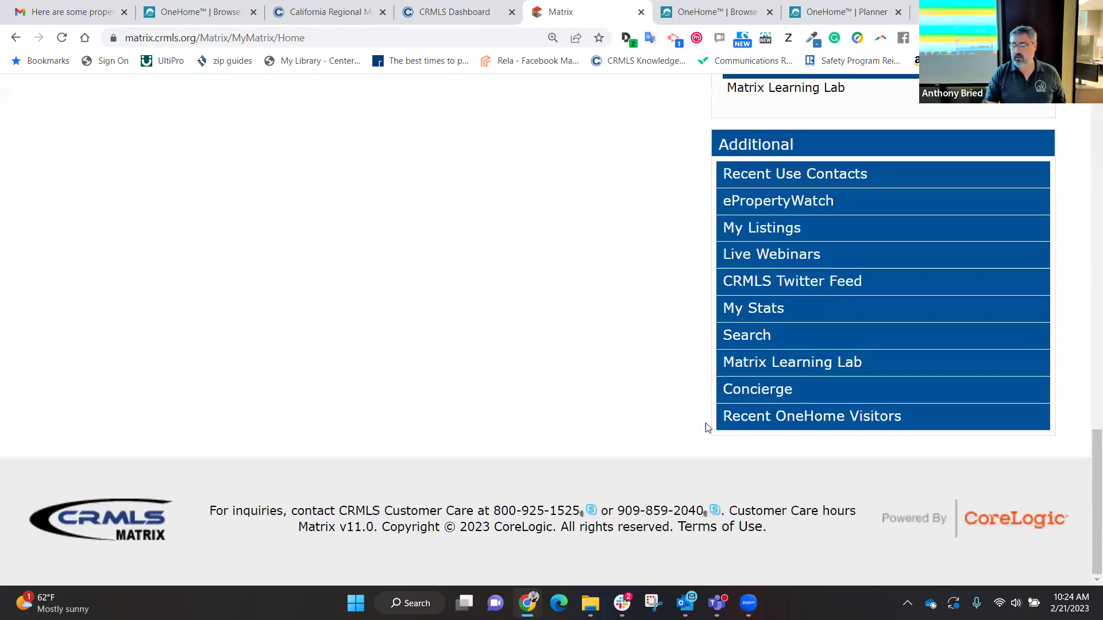
pyautogui.click(809, 418)
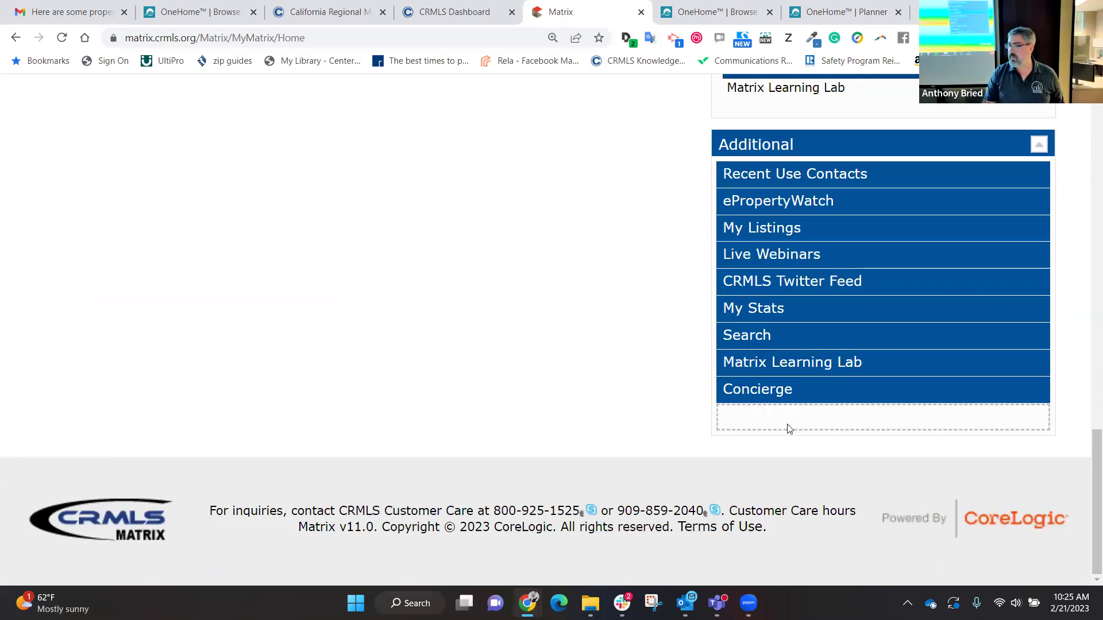
pyautogui.scroll(10, 581, 190)
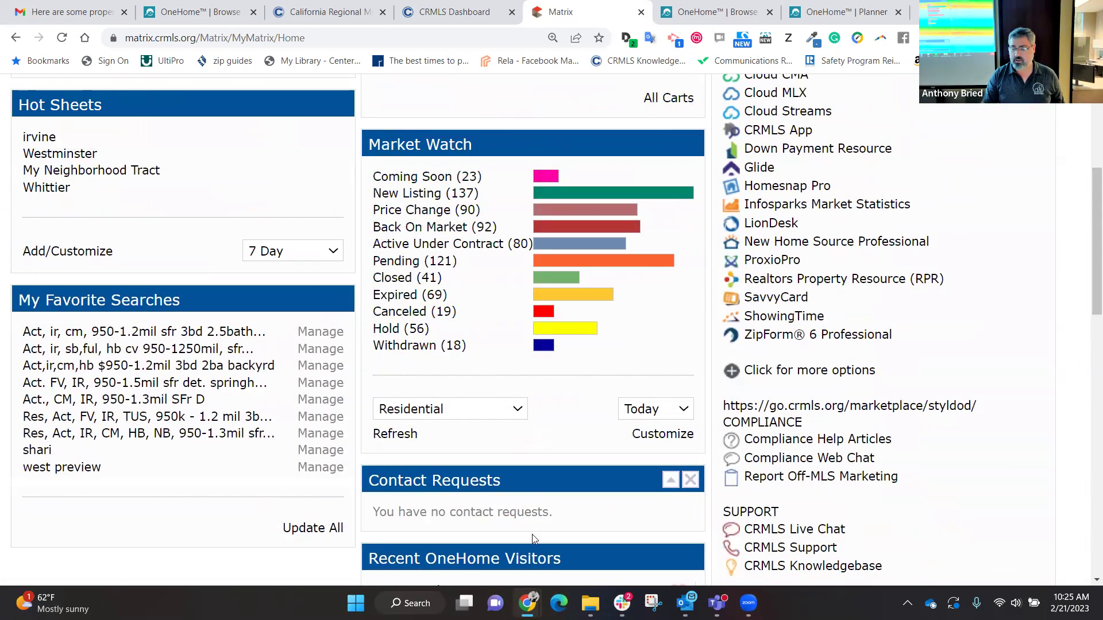
pyautogui.moveTo(568, 552); pyautogui.dragTo(855, 91)
pyautogui.scroll(4, 859, 199)
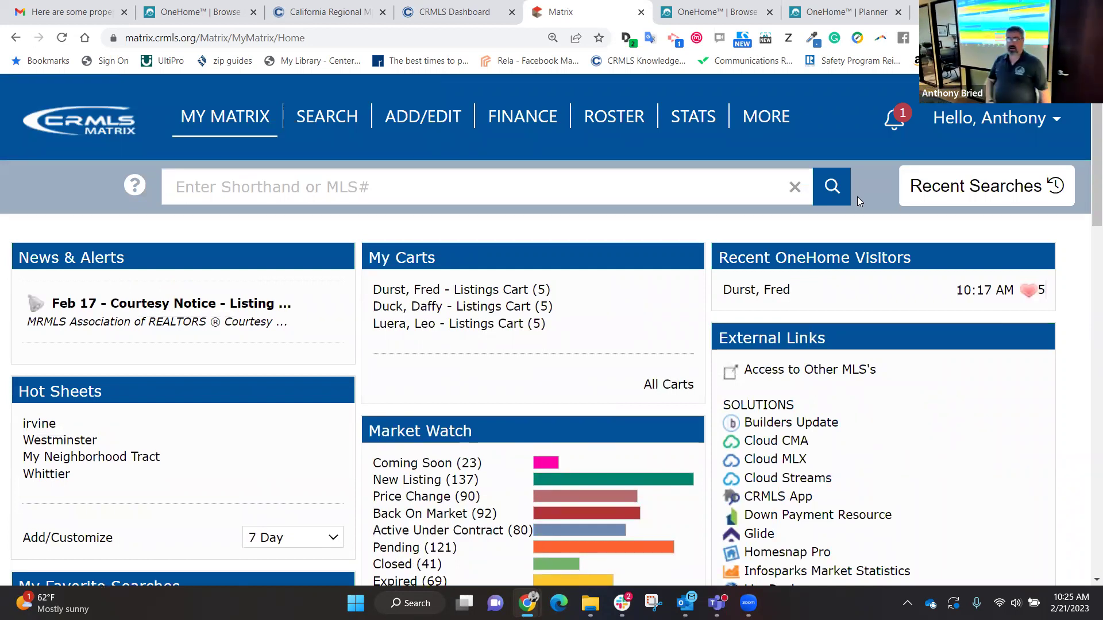
pyautogui.scroll(-1, 857, 196)
pyautogui.scroll(1, 859, 201)
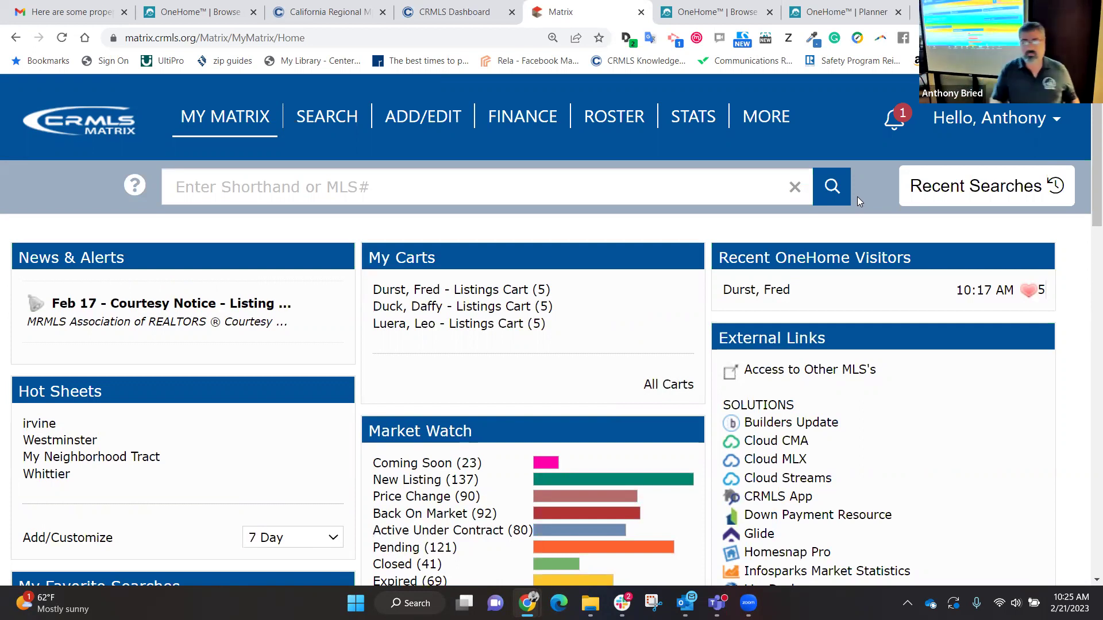
pyautogui.moveTo(232, 123)
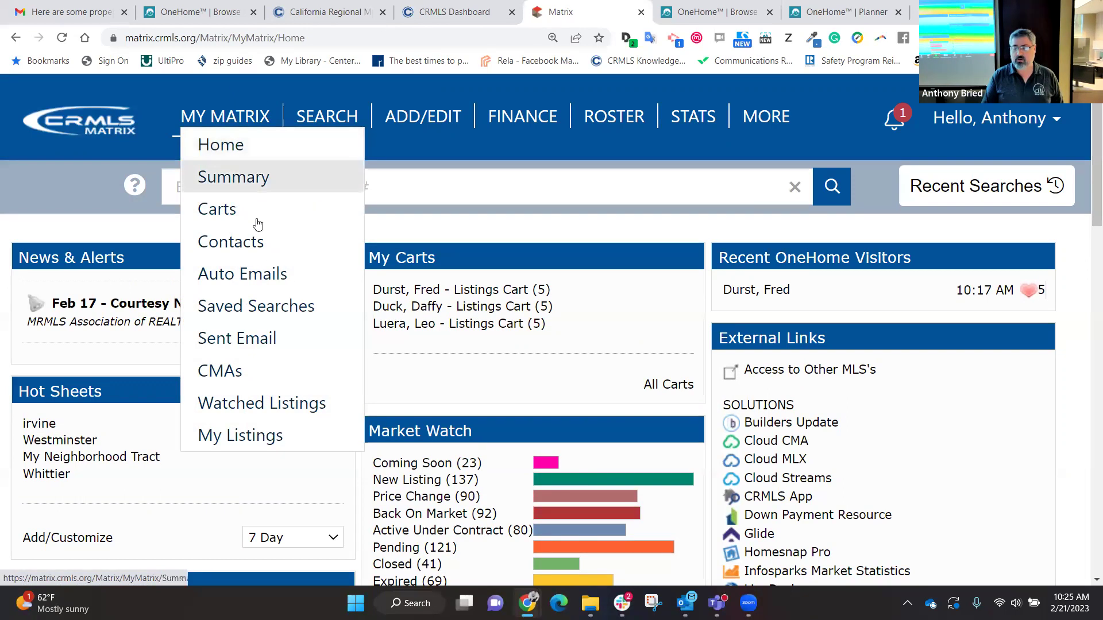
# Step: Glance at the two Auto Emails, then view the Sent Email history of 59 emails
pyautogui.click(256, 276)
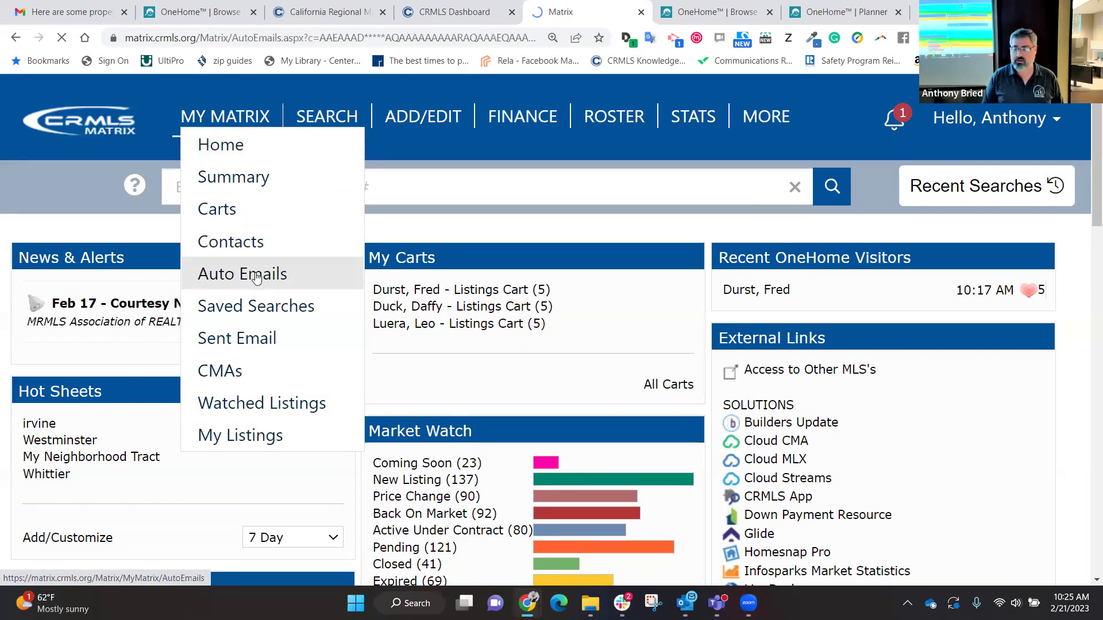
pyautogui.moveTo(229, 127)
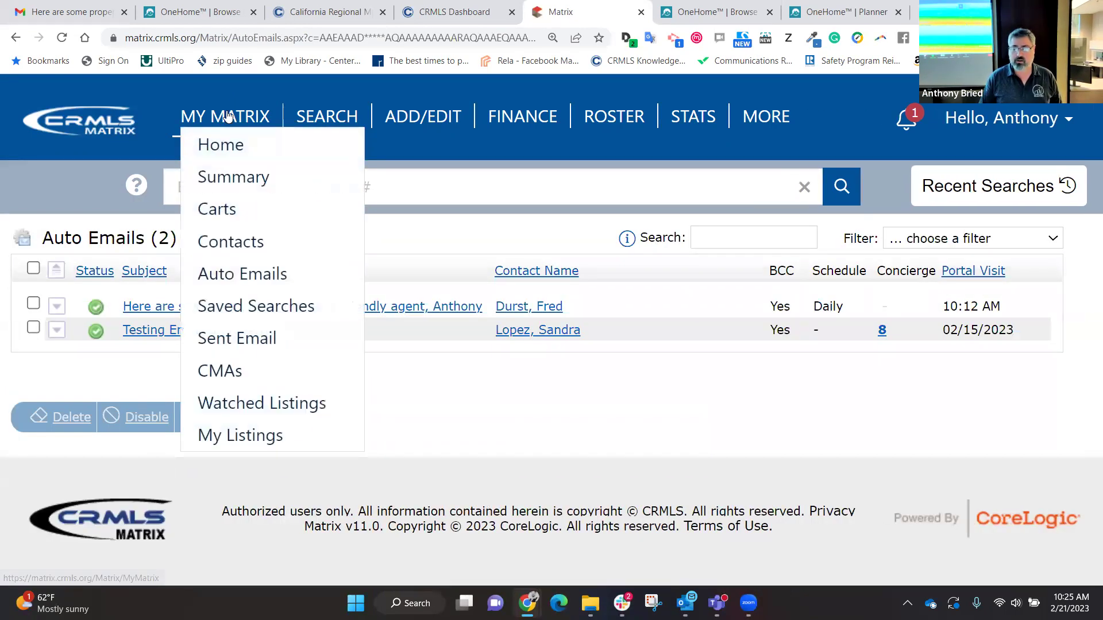
pyautogui.click(244, 338)
pyautogui.scroll(-2, 244, 337)
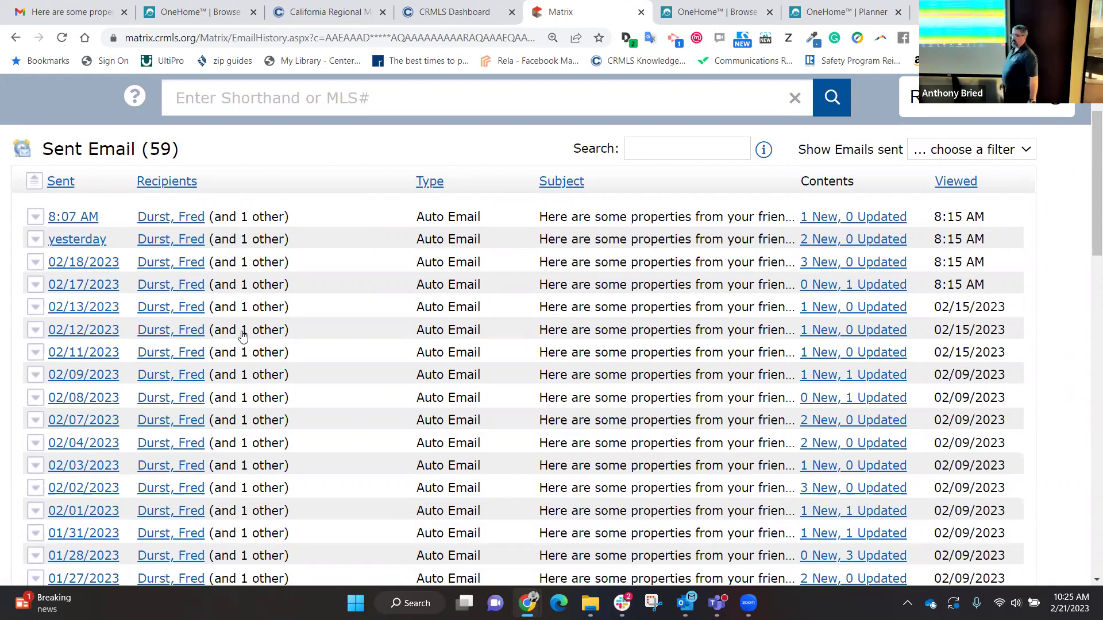
pyautogui.scroll(-15, 242, 337)
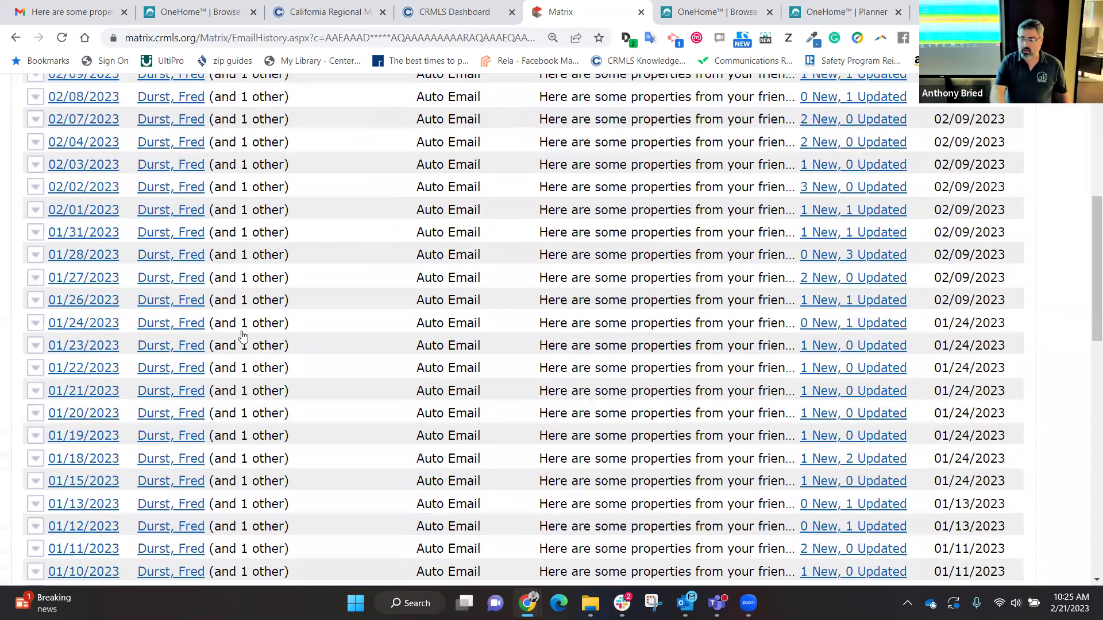
pyautogui.scroll(15, 242, 336)
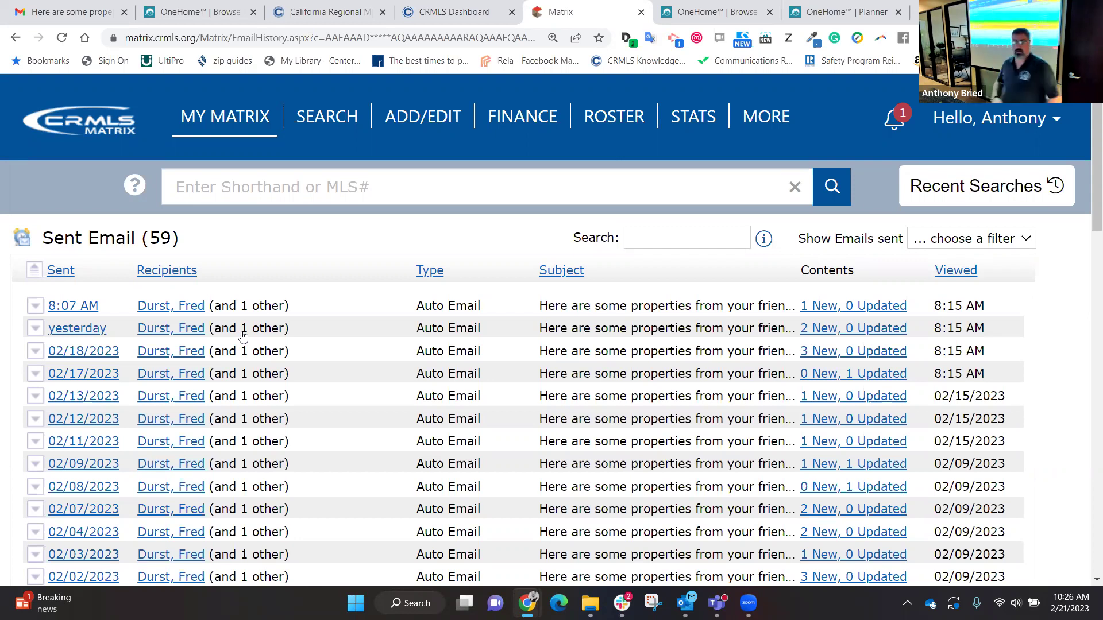
pyautogui.moveTo(207, 119)
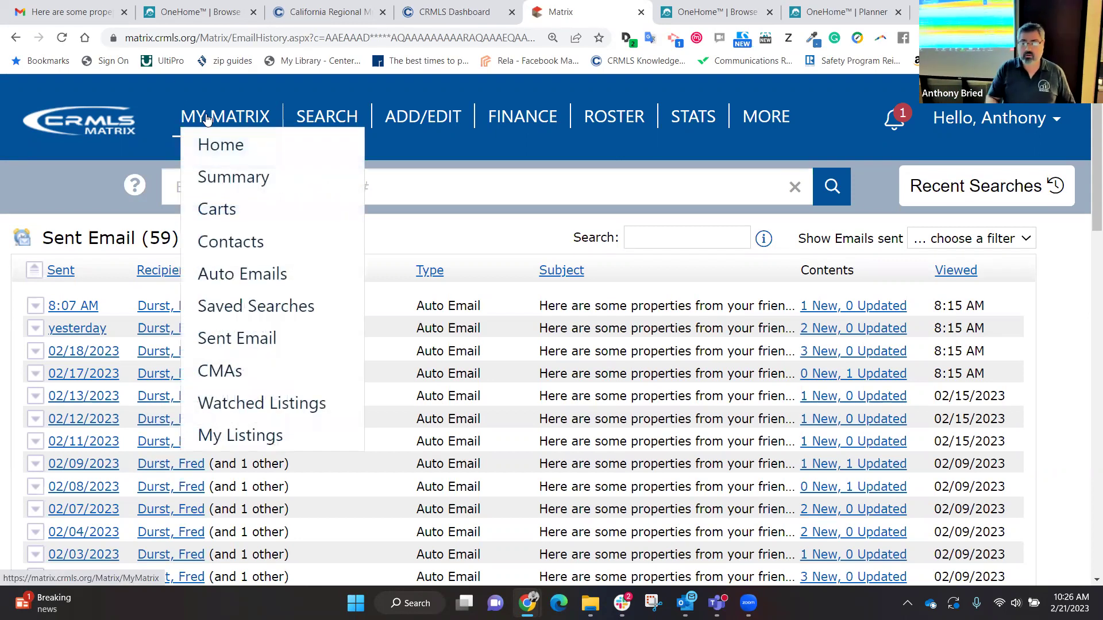
# Step: Expand the first auto email to check its Irvine search criteria, then return to the home dashboard
pyautogui.click(247, 281)
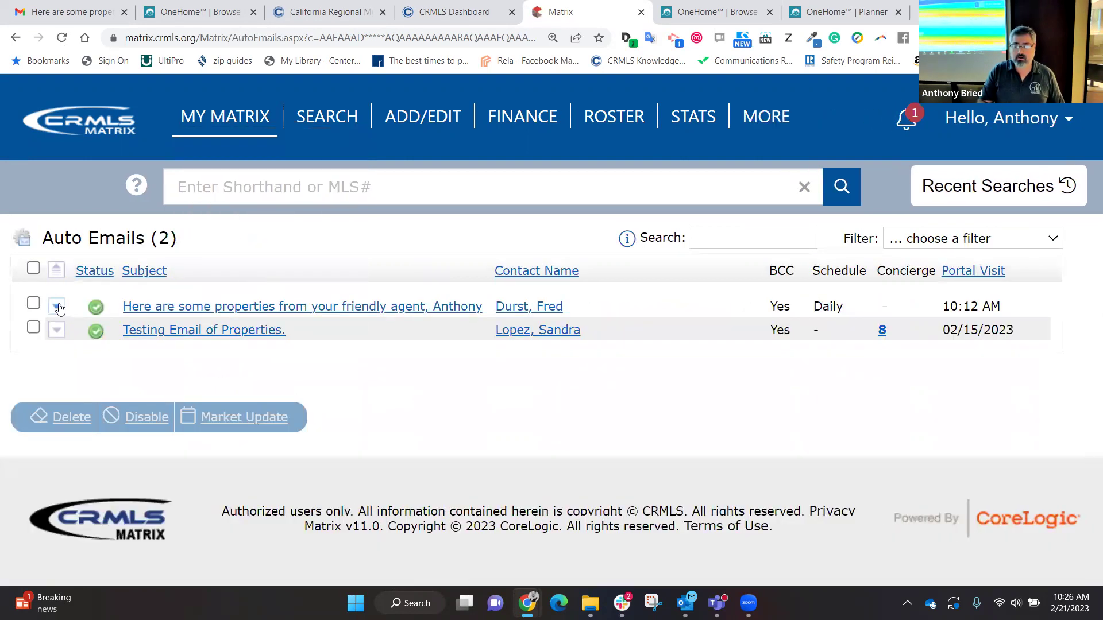
pyautogui.click(58, 308)
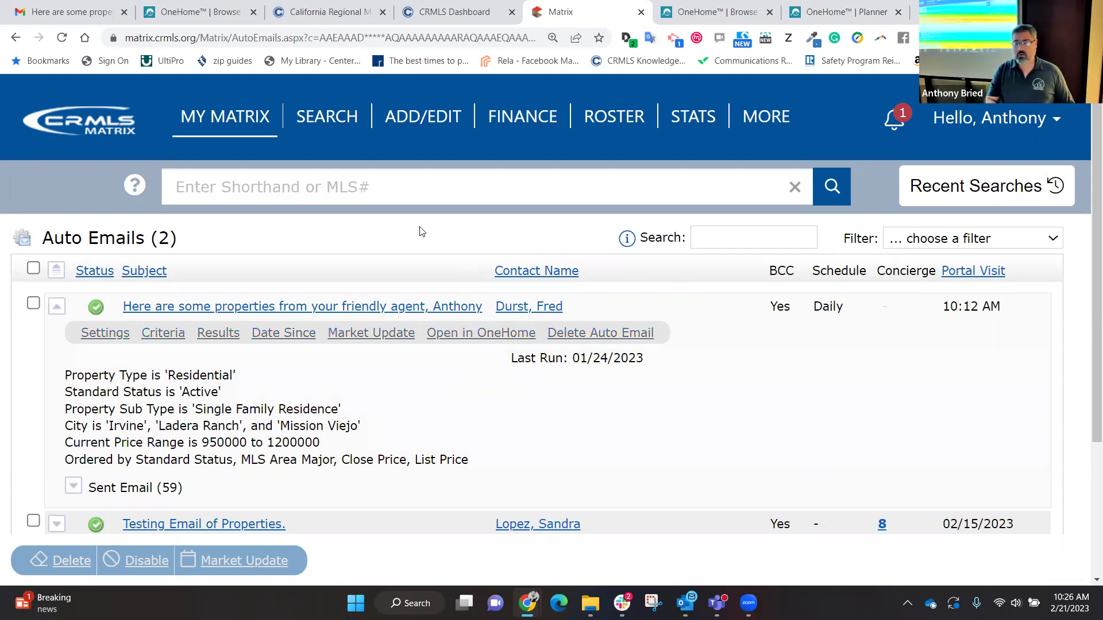
pyautogui.click(213, 151)
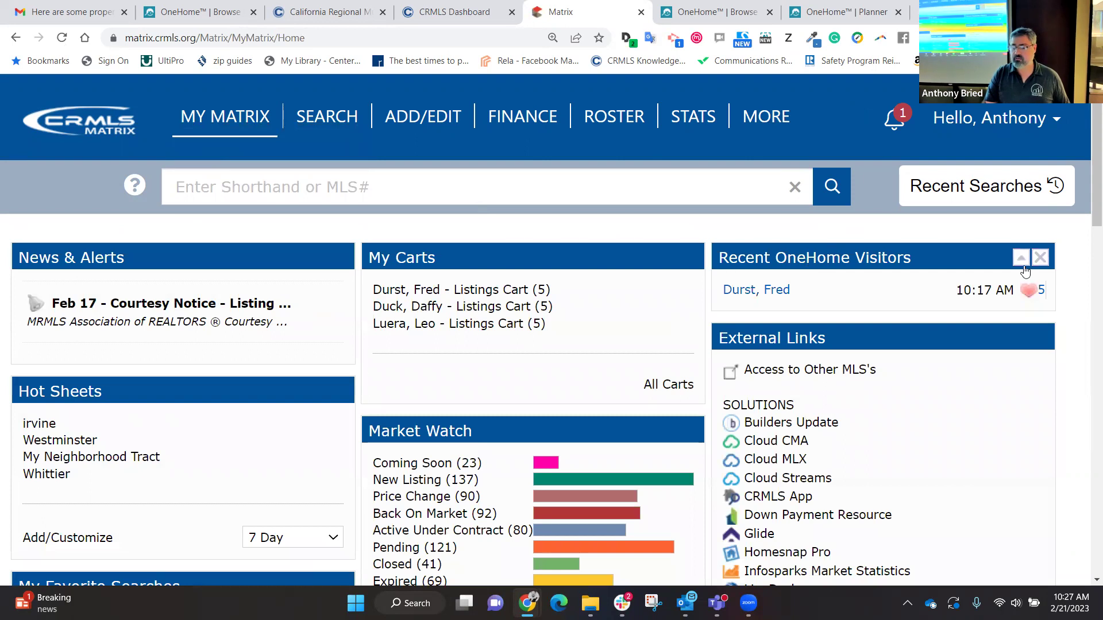
pyautogui.click(1040, 258)
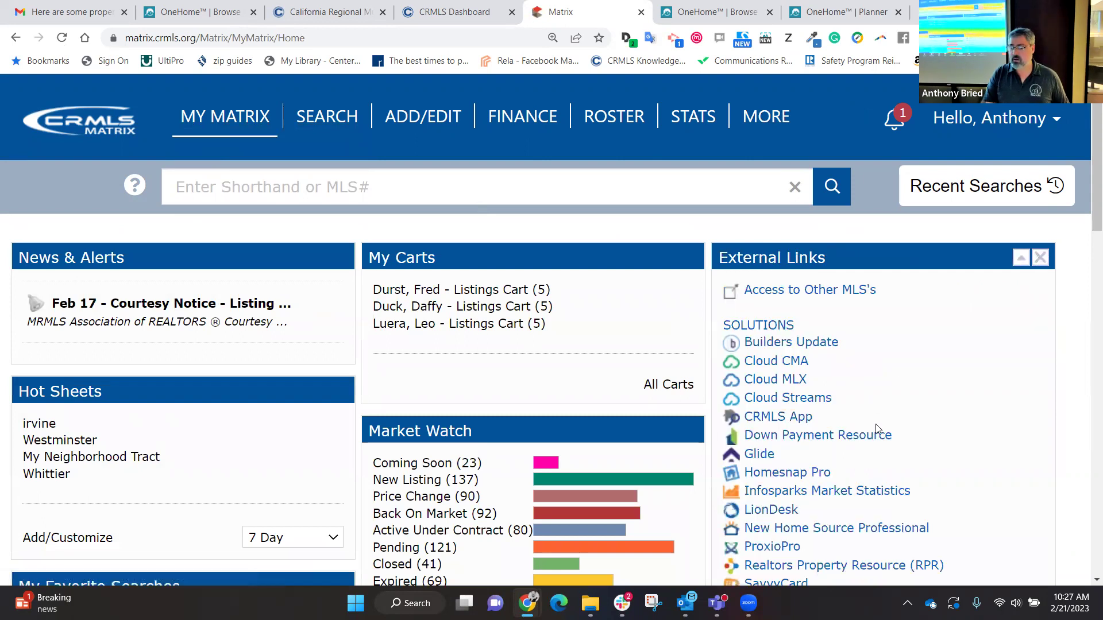
pyautogui.scroll(-15, 875, 430)
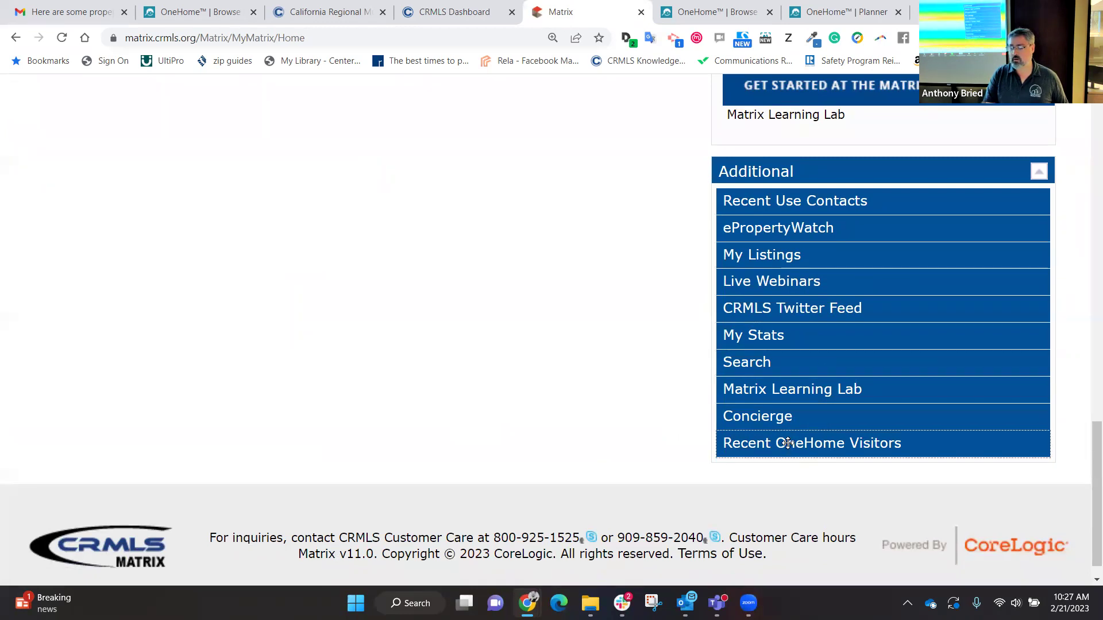
pyautogui.moveTo(787, 443); pyautogui.dragTo(624, 136)
pyautogui.scroll(12, 623, 141)
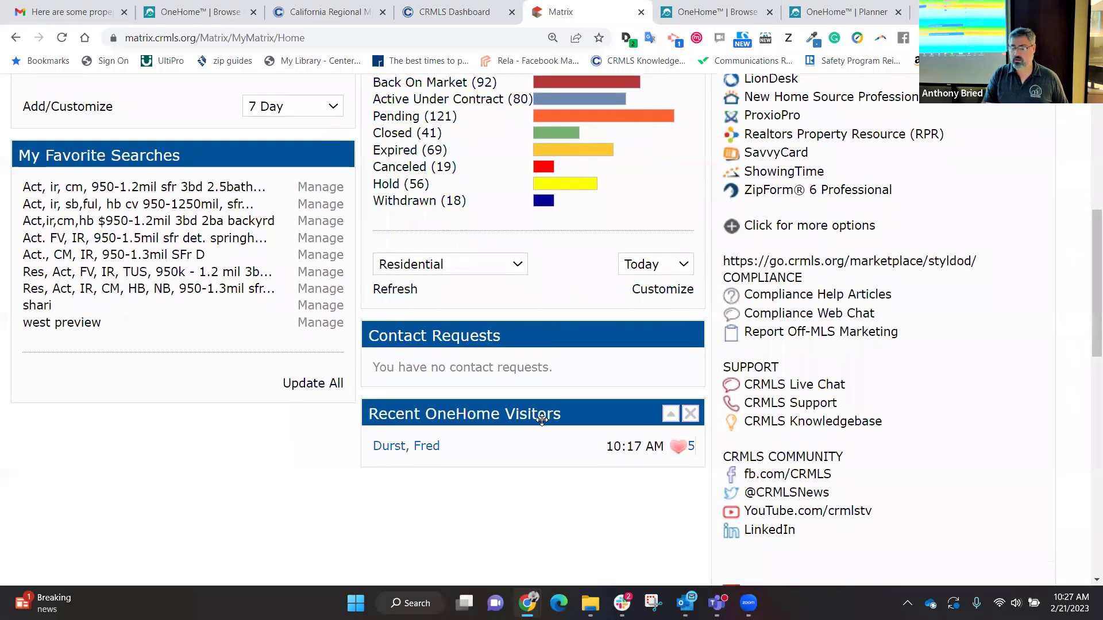
pyautogui.moveTo(574, 414); pyautogui.dragTo(913, 118)
pyautogui.moveTo(618, 108); pyautogui.dragTo(762, 125)
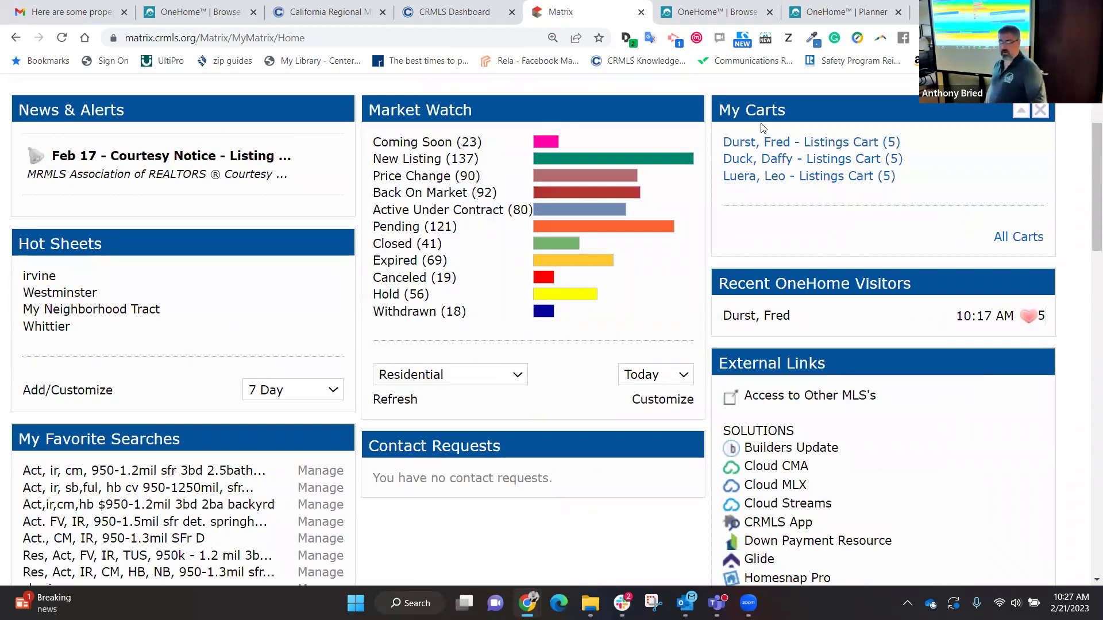
pyautogui.moveTo(851, 114); pyautogui.dragTo(628, 116)
pyautogui.rightClick(629, 118)
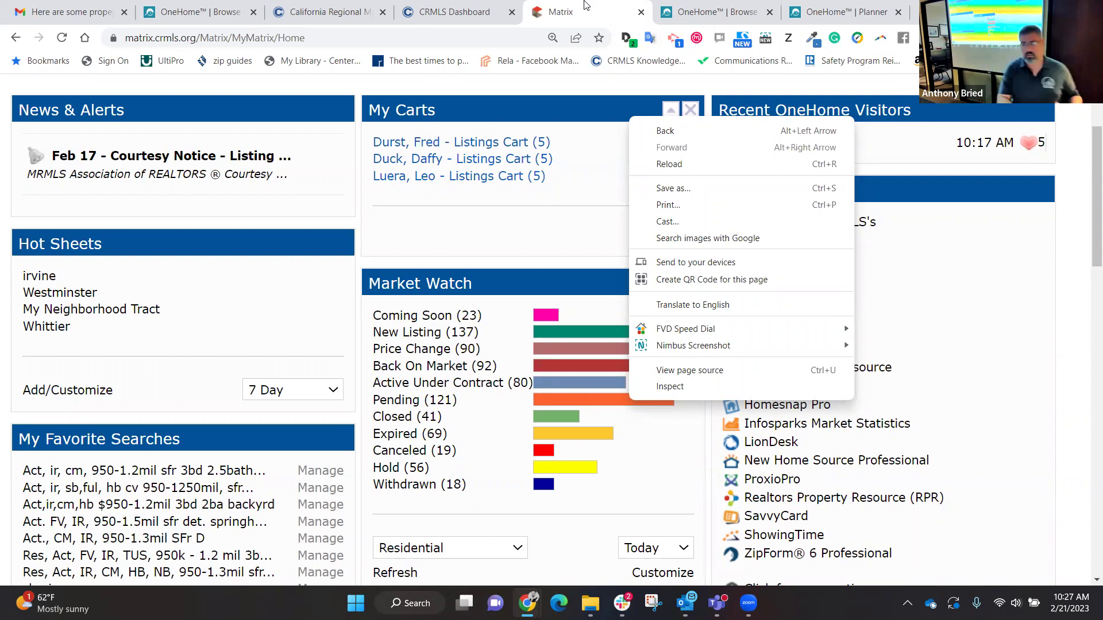
pyautogui.rightClick(914, 173)
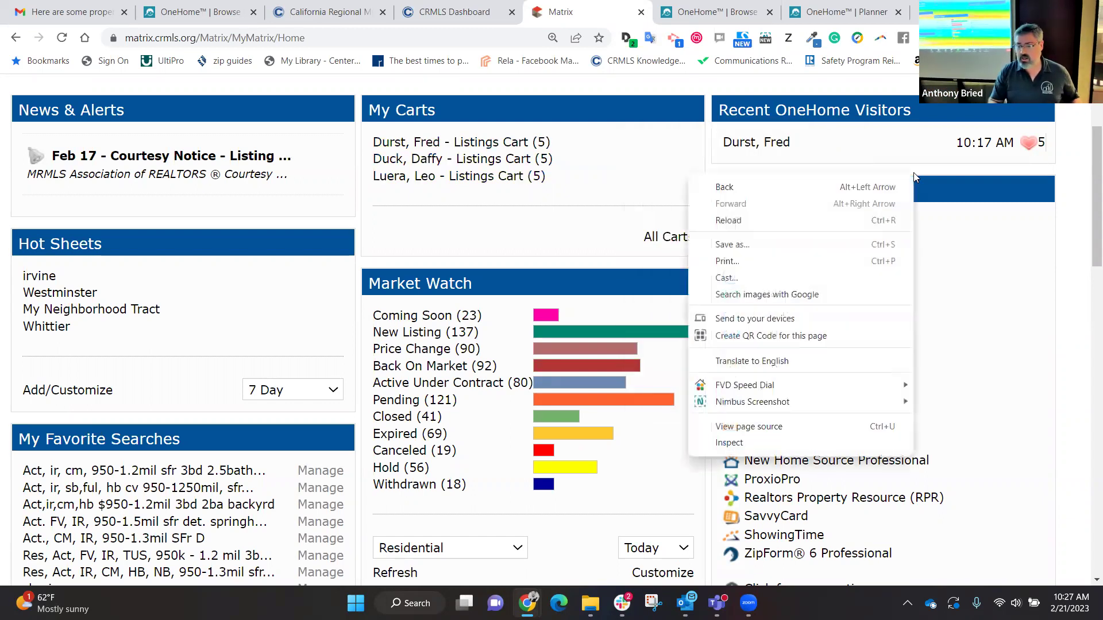
pyautogui.click(947, 175)
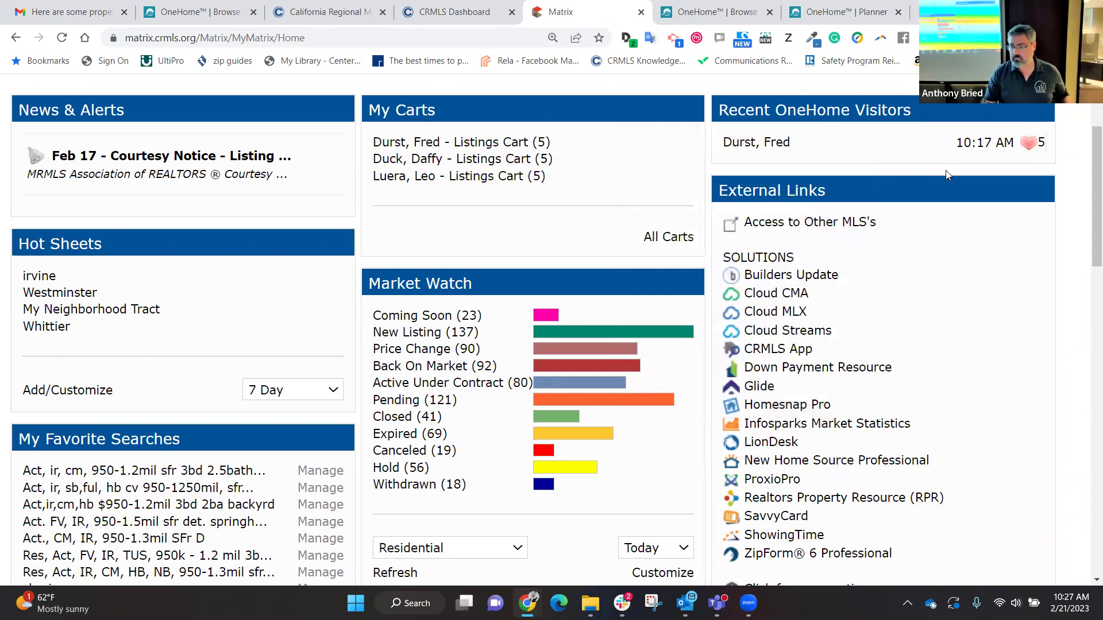
pyautogui.scroll(3, 1086, 234)
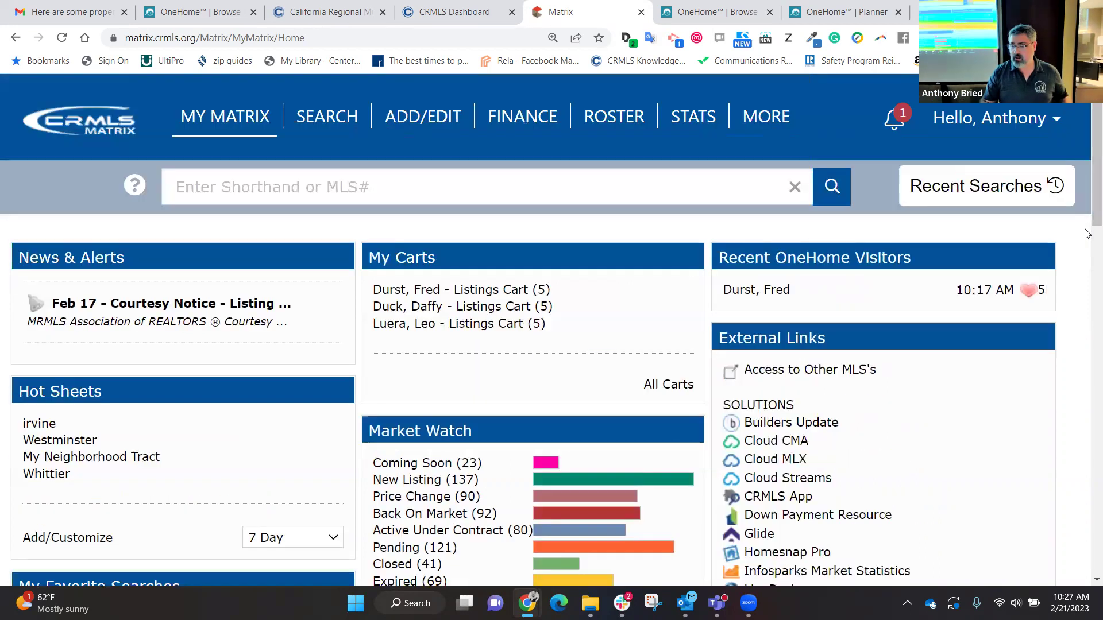
pyautogui.click(385, 183)
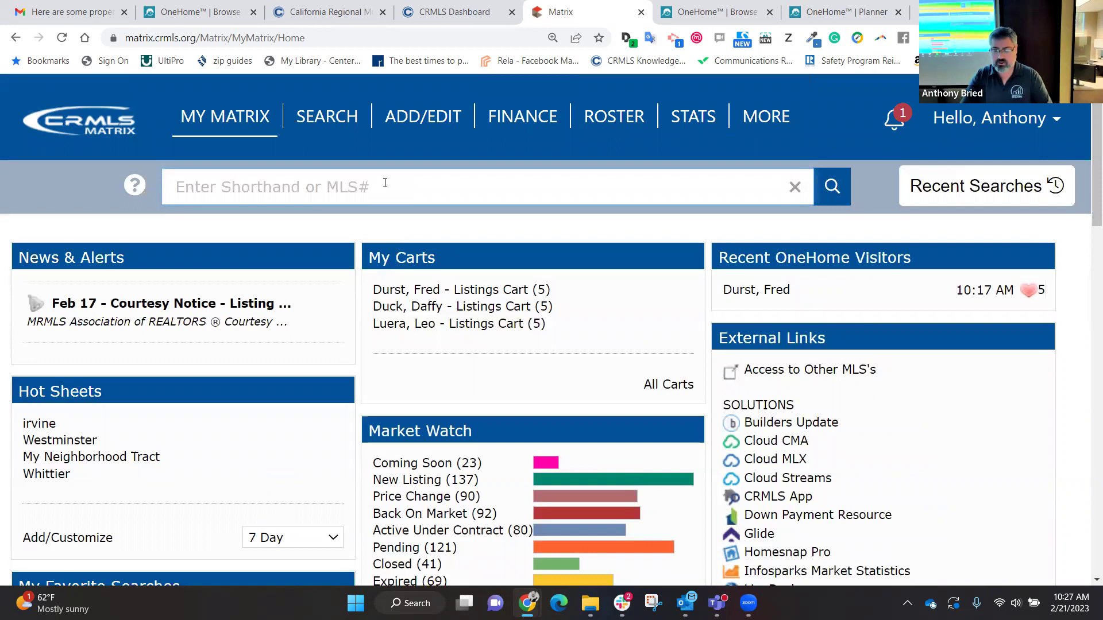
pyautogui.write('a ir')
pyautogui.write('vine ')
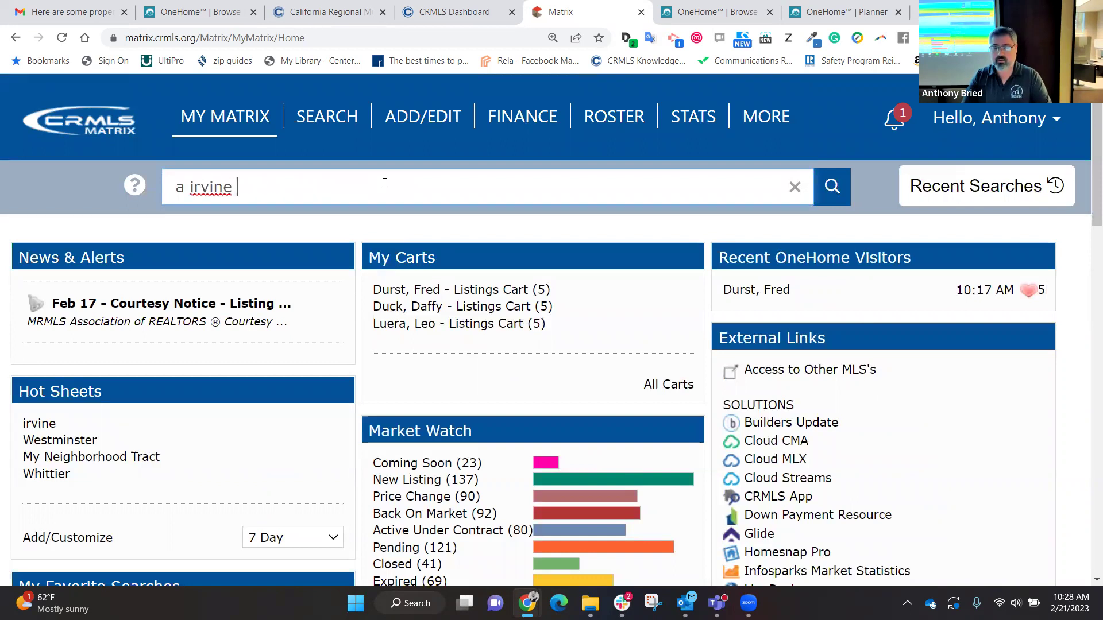
pyautogui.write('$950000-')
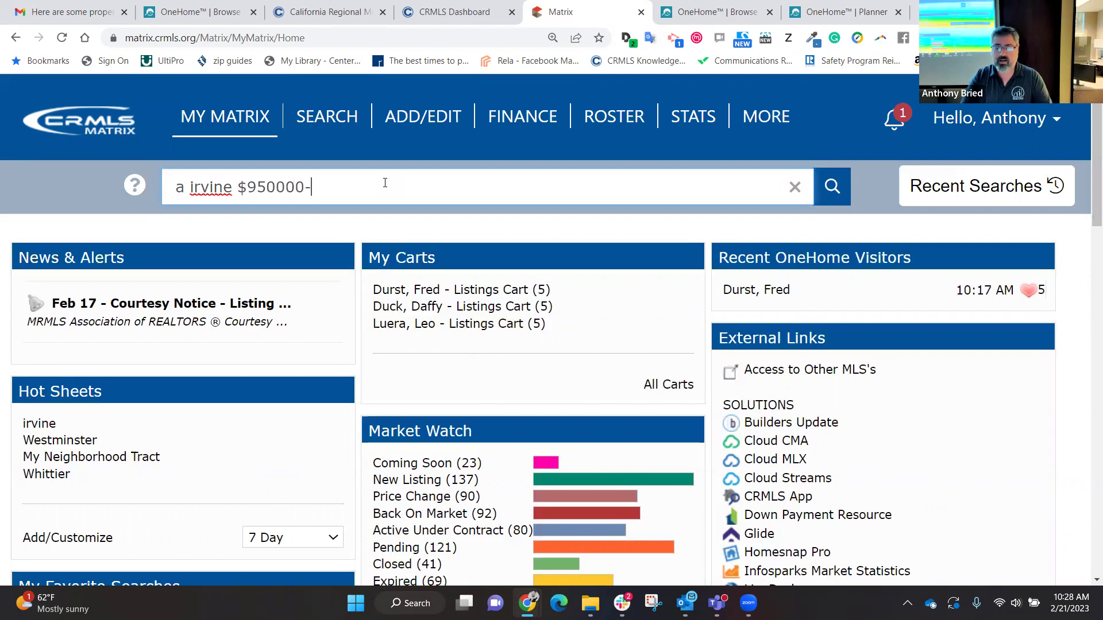
pyautogui.write('1200')
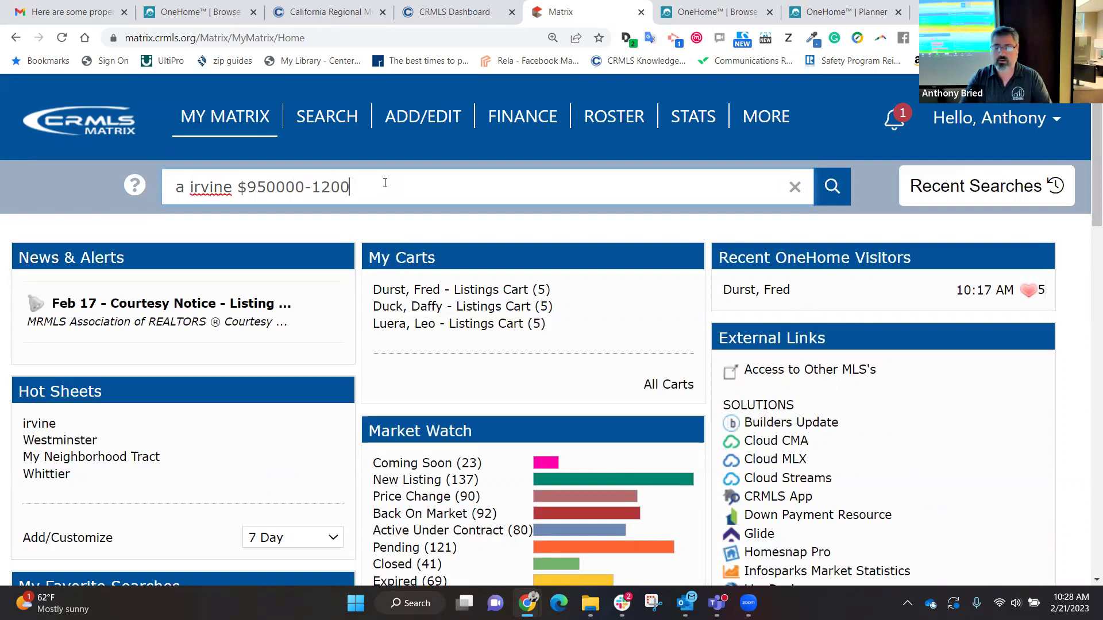
pyautogui.write('000 sfr')
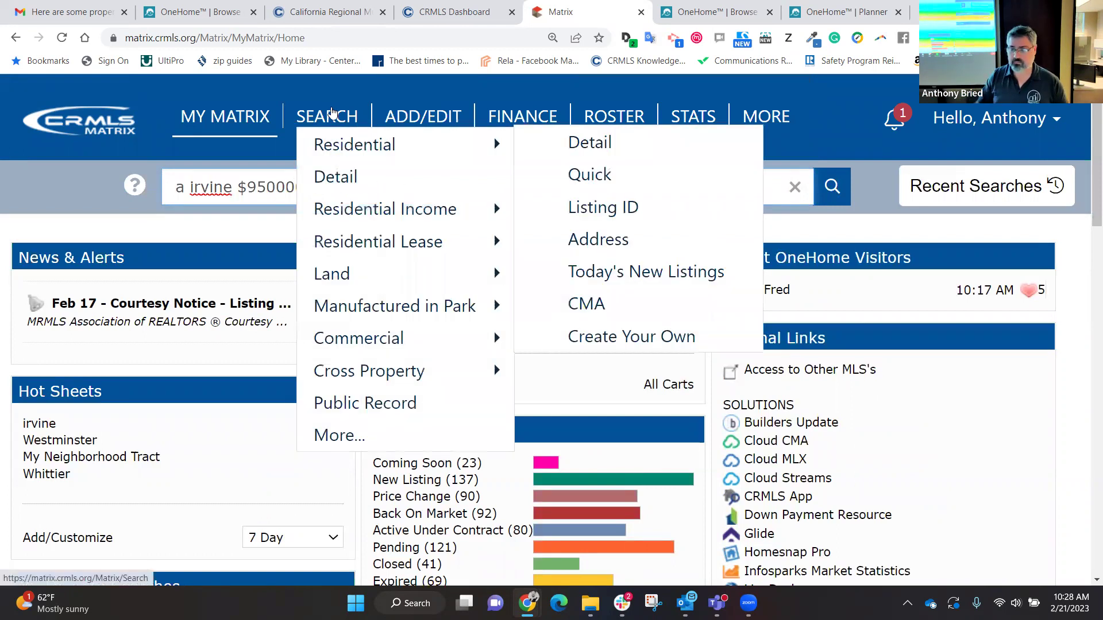
pyautogui.click(330, 112)
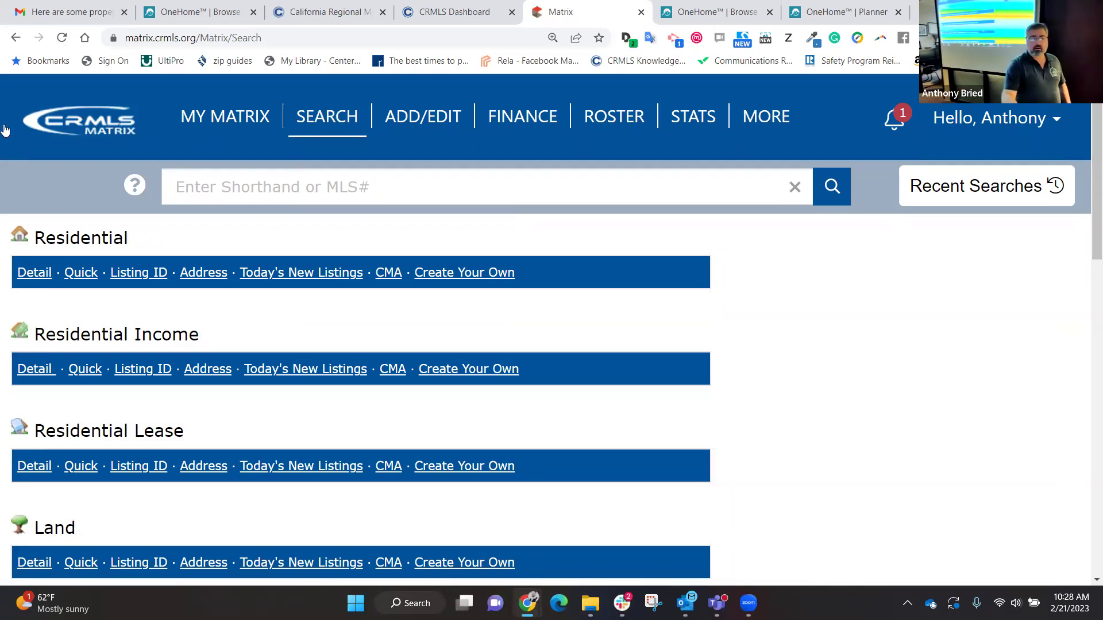
# Step: Open the Residential Detail search limited to Active listings in the city of Irvine
pyautogui.click(32, 273)
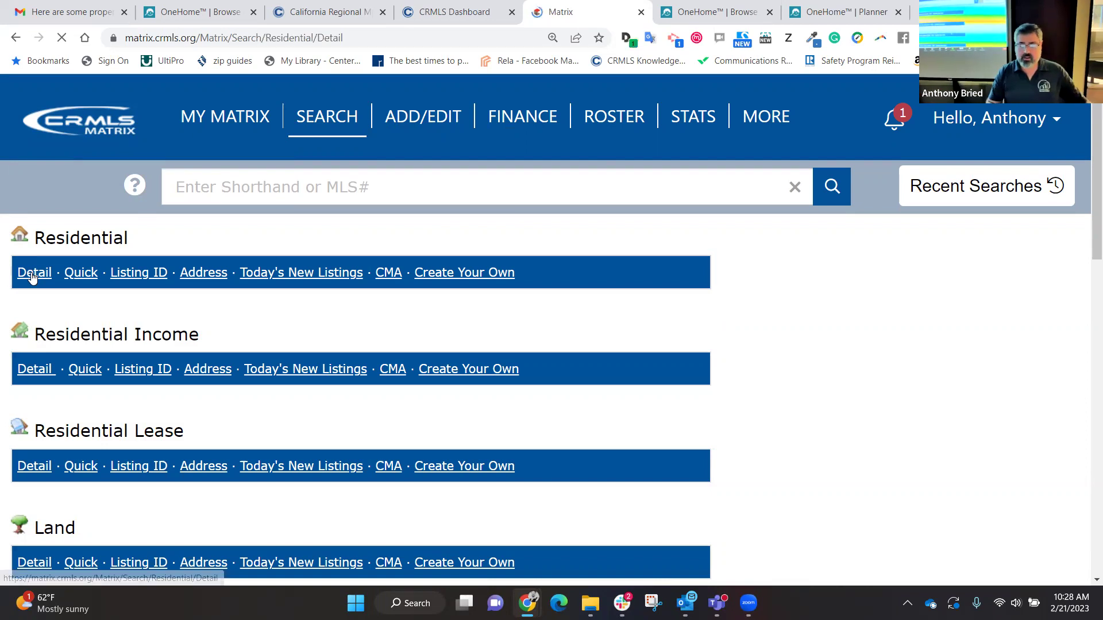
pyautogui.scroll(-3, 177, 403)
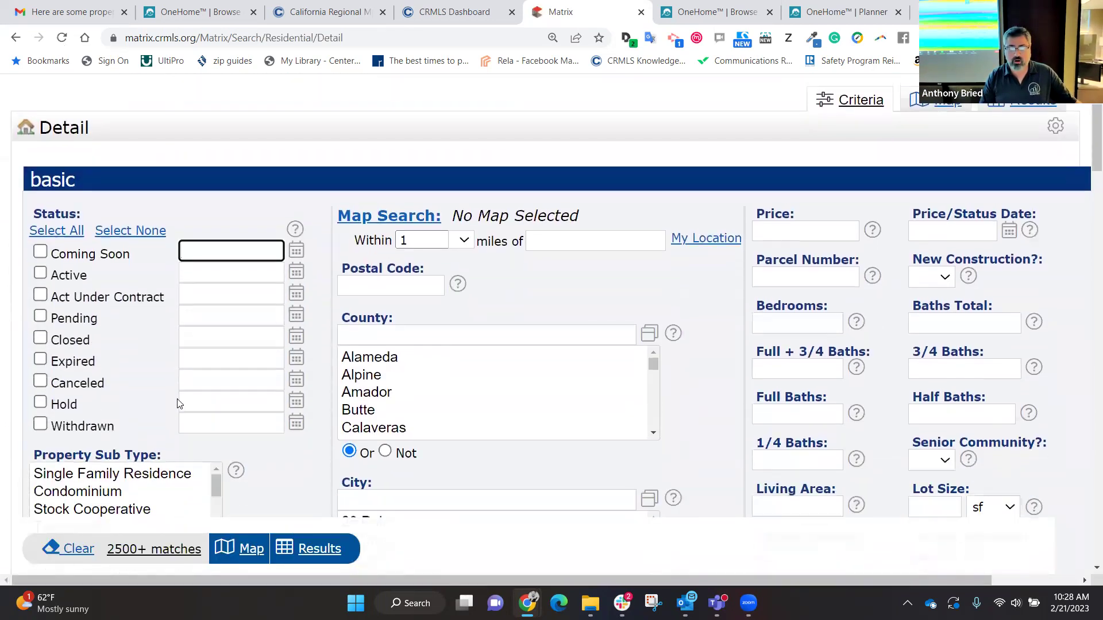
pyautogui.click(39, 251)
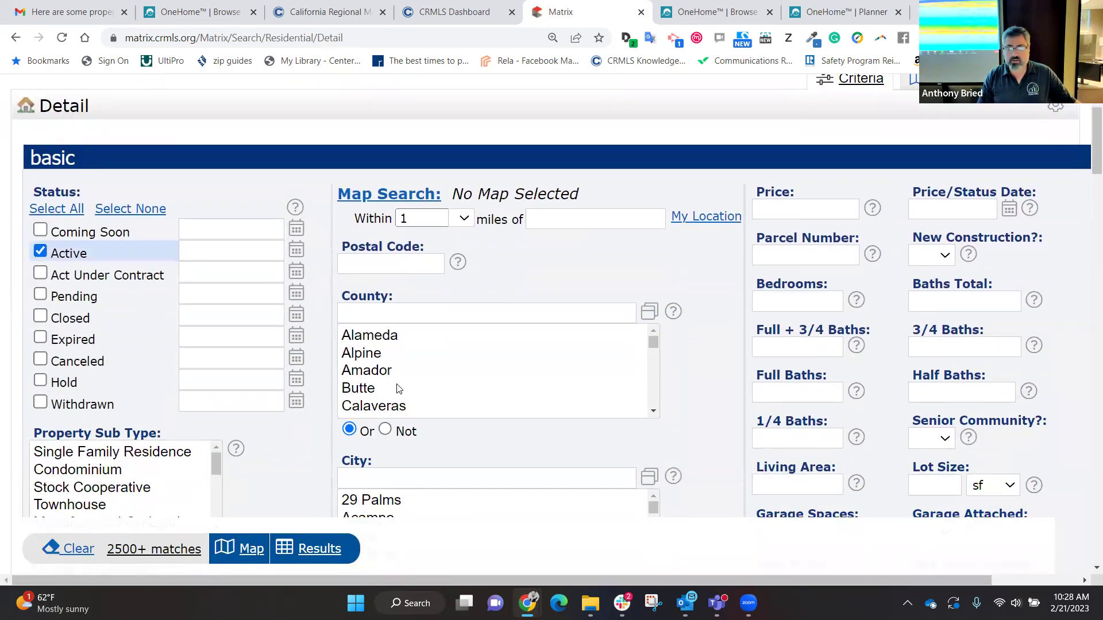
pyautogui.scroll(-2, 480, 438)
pyautogui.click(432, 380)
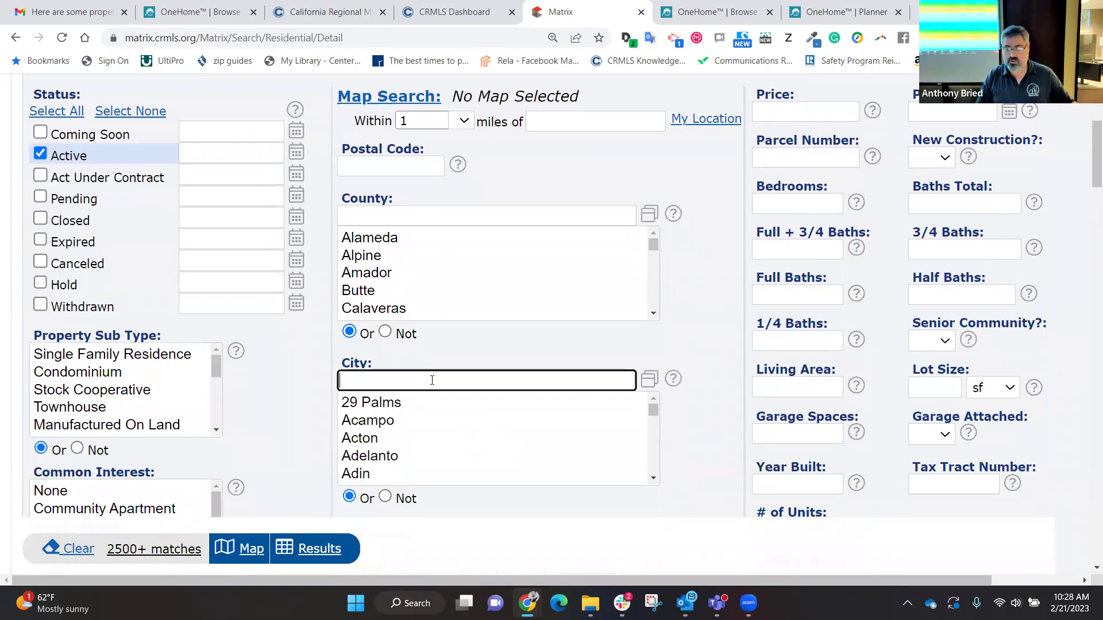
pyautogui.write('irvine,')
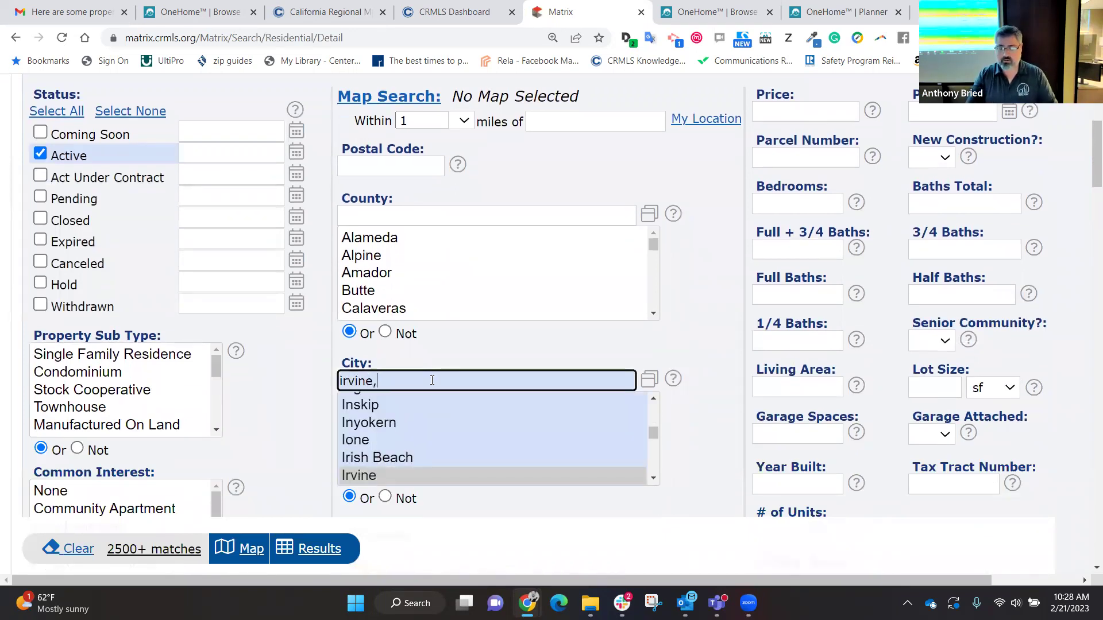
pyautogui.rightClick(824, 113)
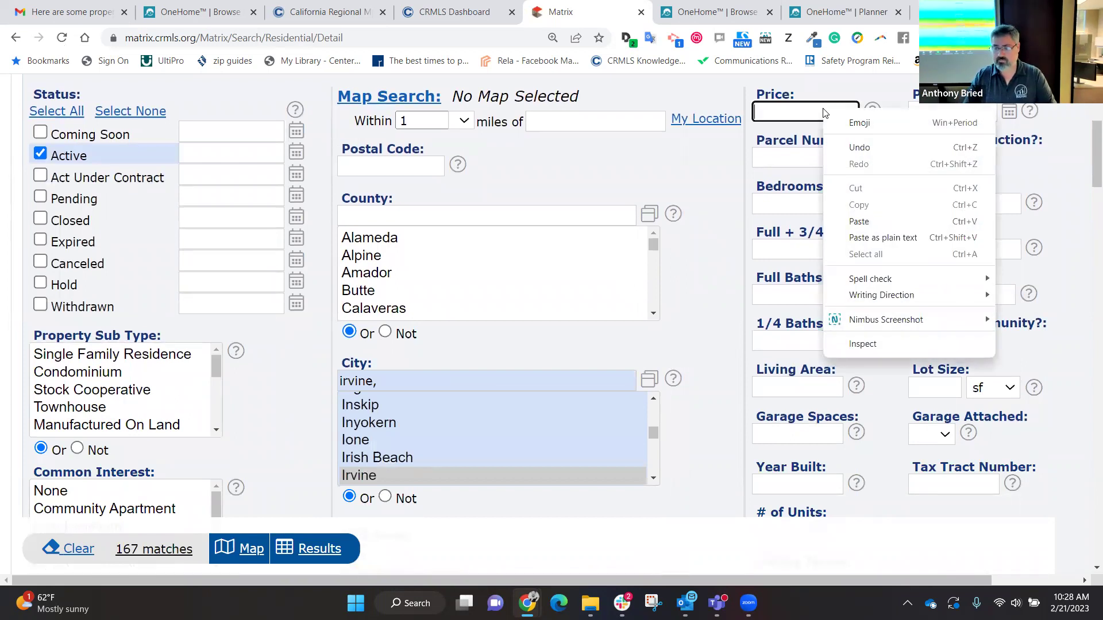
pyautogui.click(800, 108)
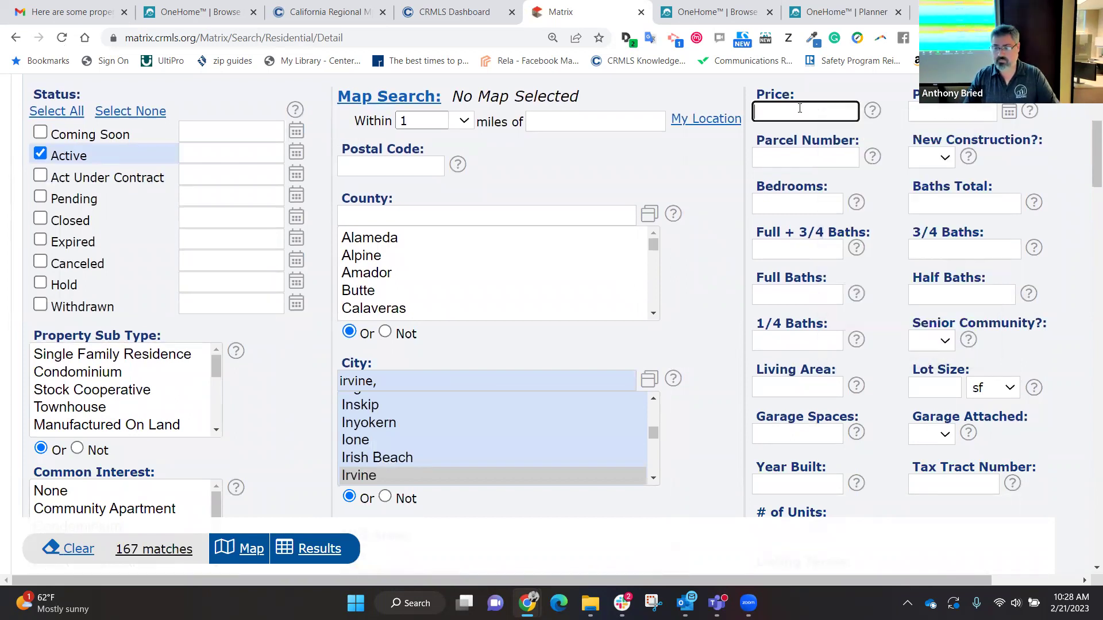
pyautogui.write('950')
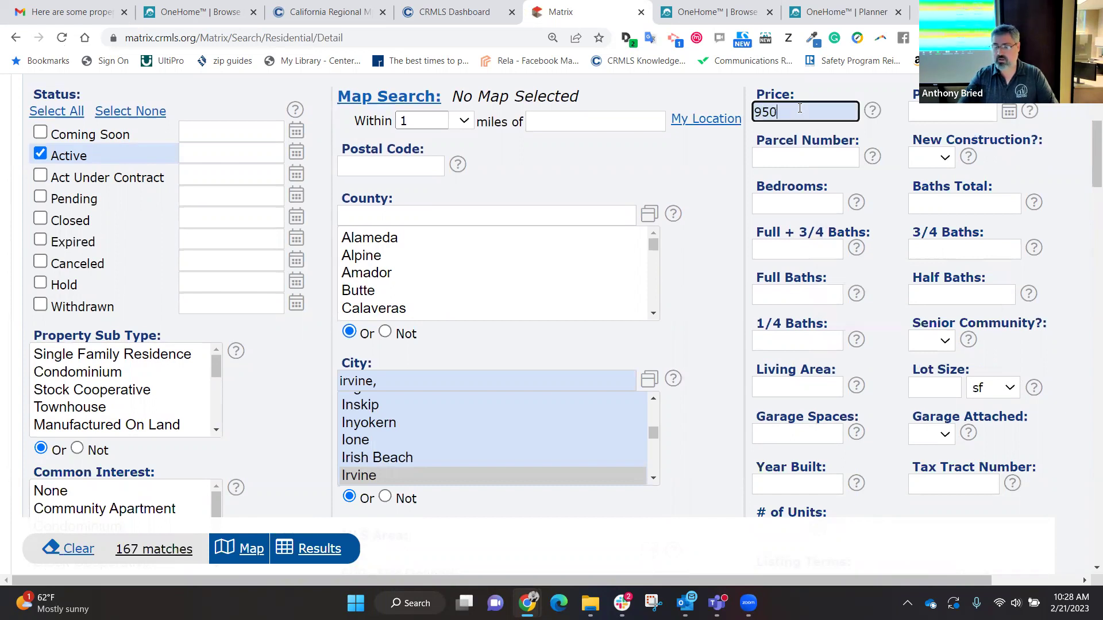
pyautogui.write('000-120')
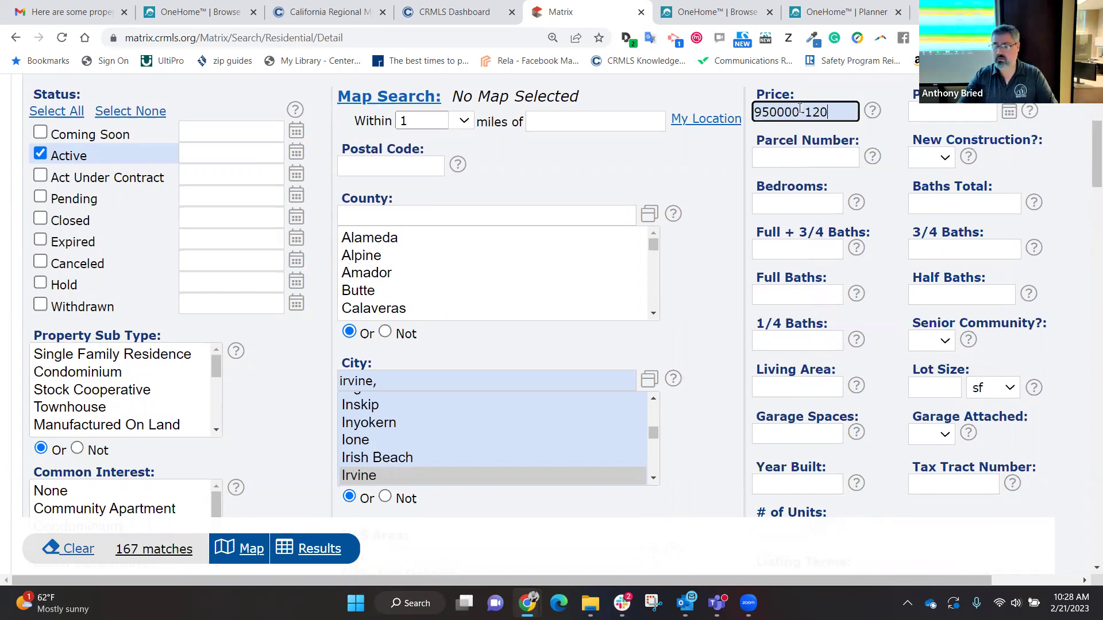
pyautogui.write('0000')
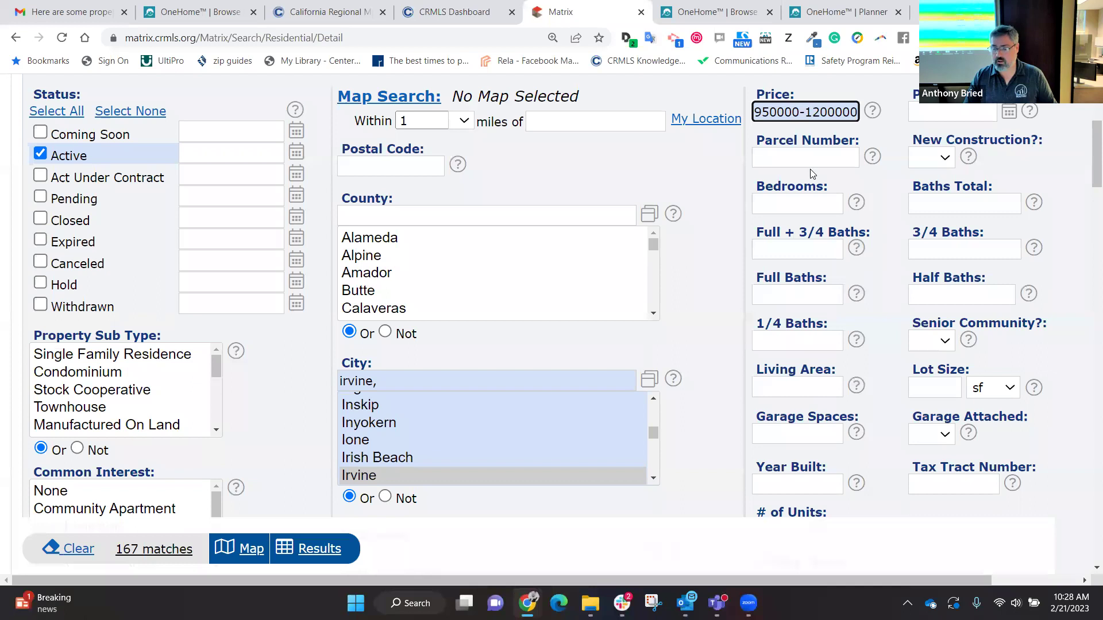
pyautogui.click(786, 208)
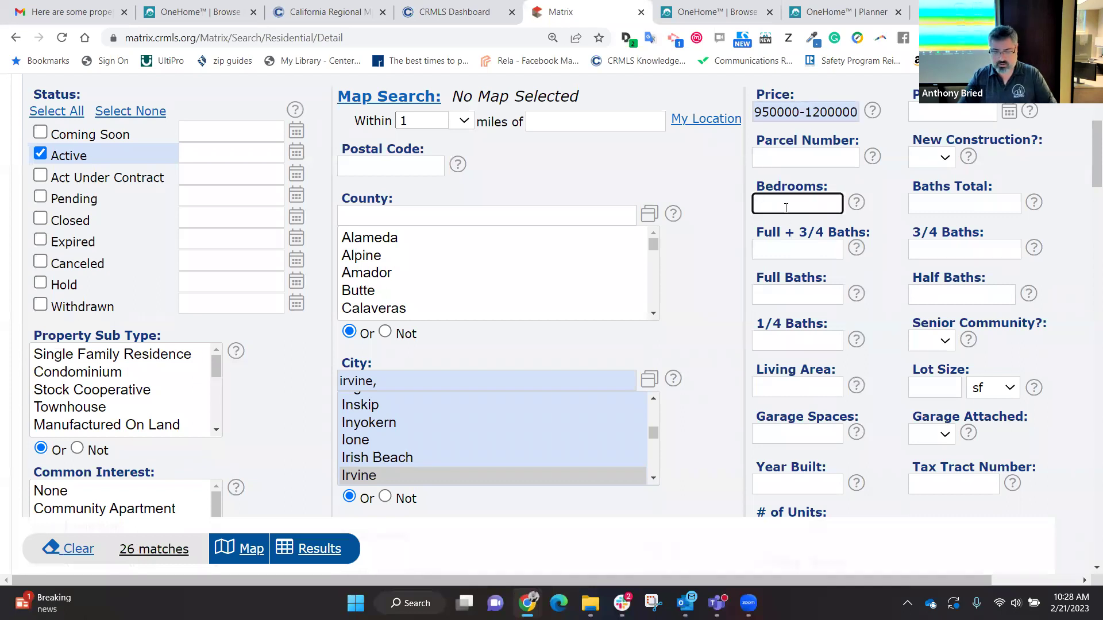
pyautogui.write('3')
pyautogui.write('+')
pyautogui.press('BackSpace')
pyautogui.write('+')
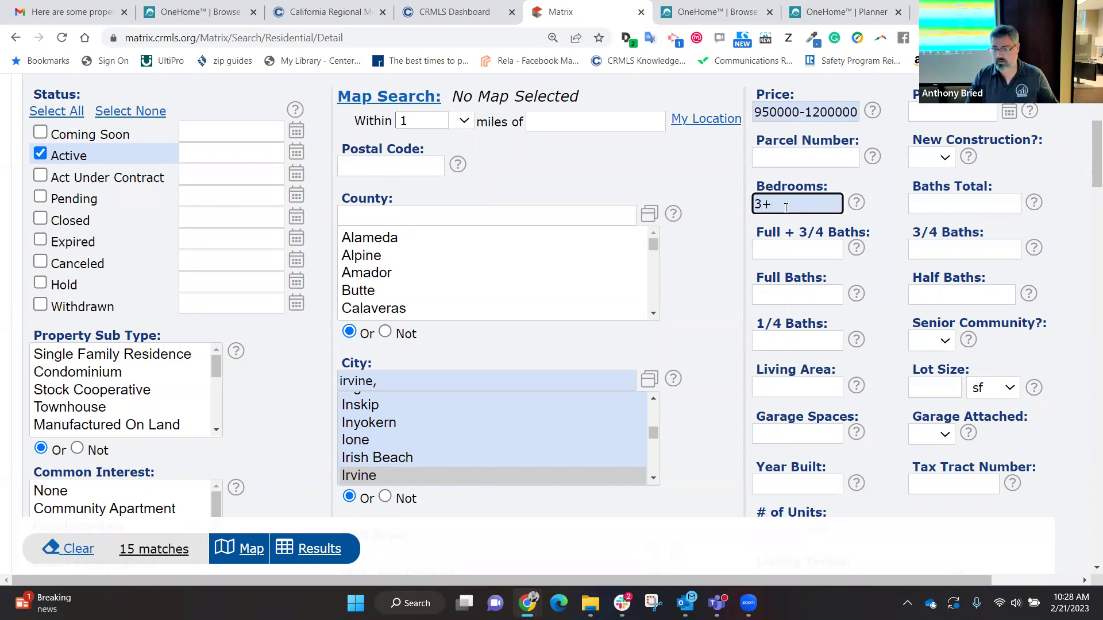
# Step: Try a living area minimum, then clear the Living Area criterion to keep 19 matches
pyautogui.click(778, 388)
pyautogui.write('16')
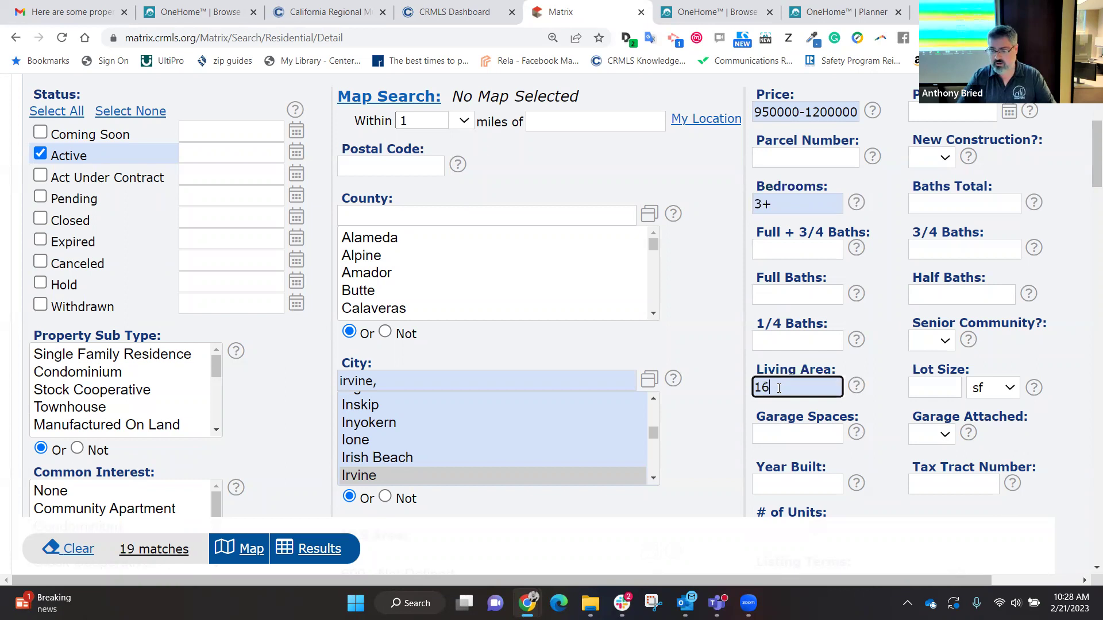
pyautogui.press('BackSpace')
pyautogui.write('600')
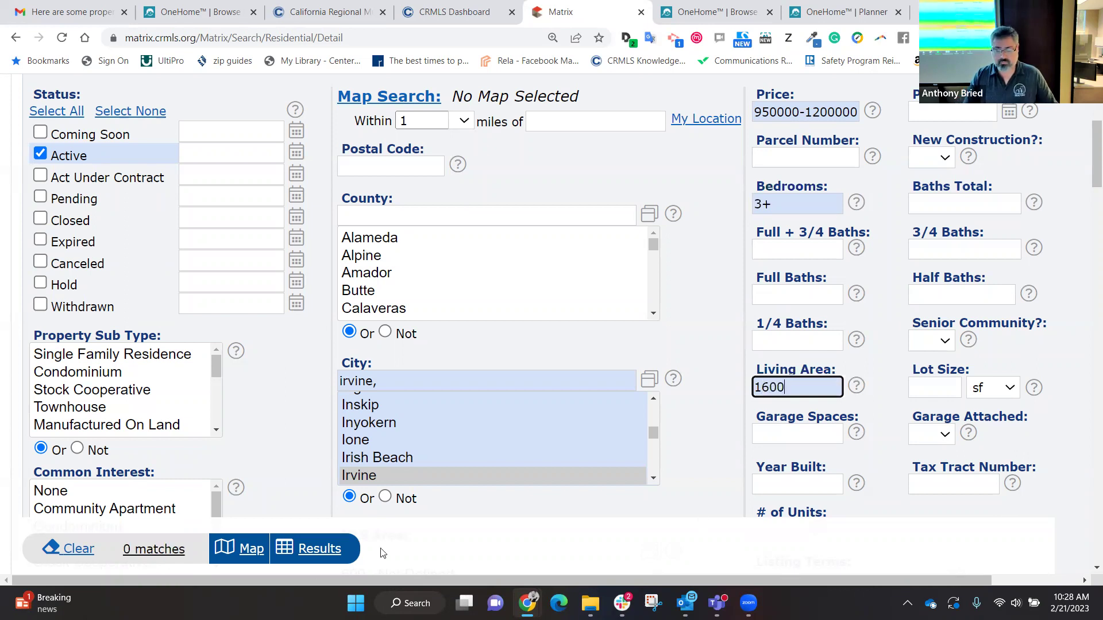
pyautogui.press('BackSpace')
pyautogui.press('BackSpace')
pyautogui.press('BackSpace')
pyautogui.press('BackSpace')
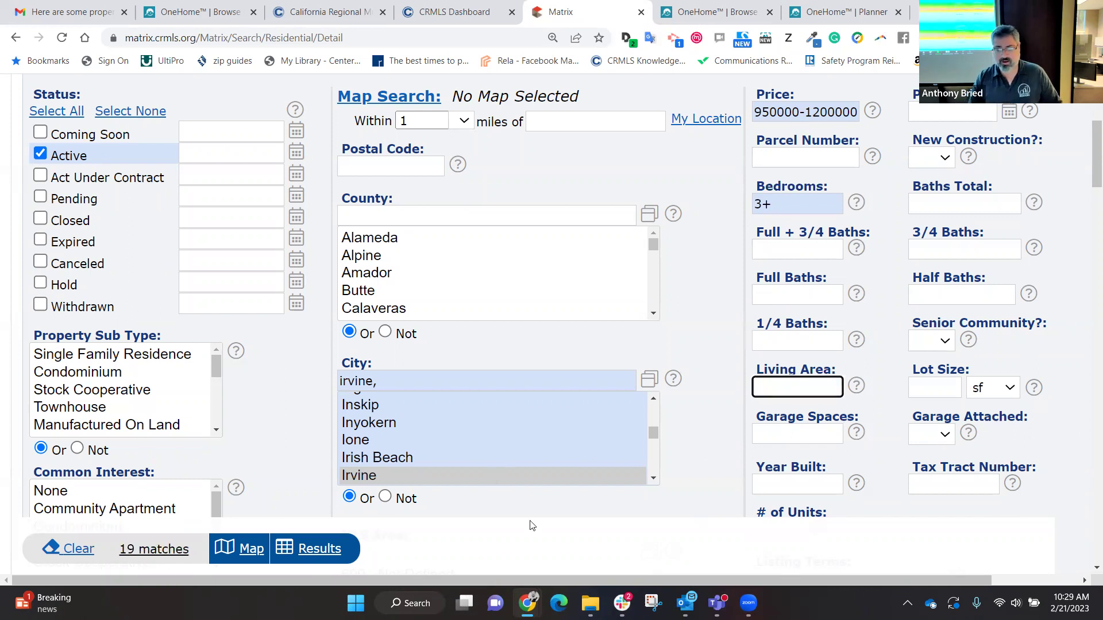
# Step: Display the 19 Irvine results, selecting and then deselecting all listings
pyautogui.click(312, 550)
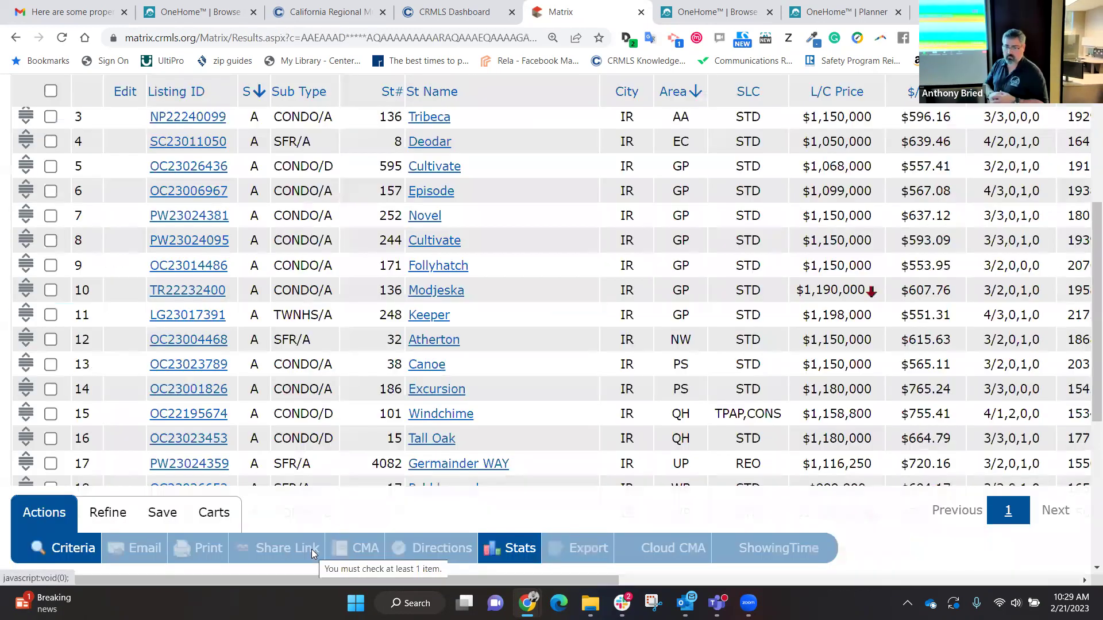
pyautogui.scroll(3, 311, 549)
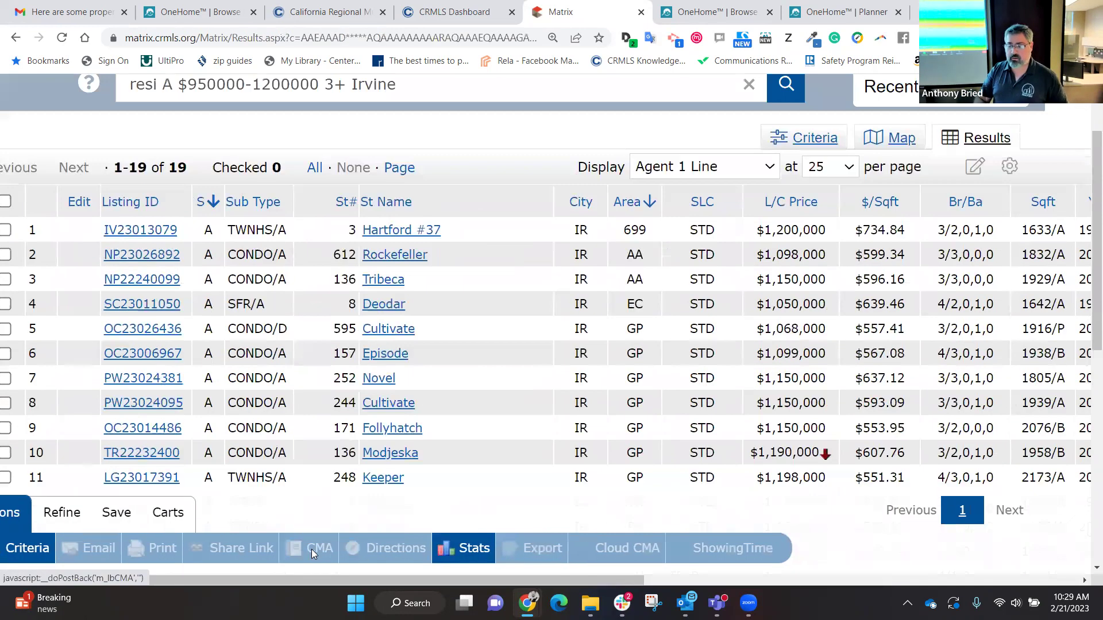
pyautogui.scroll(-1, 150, 468)
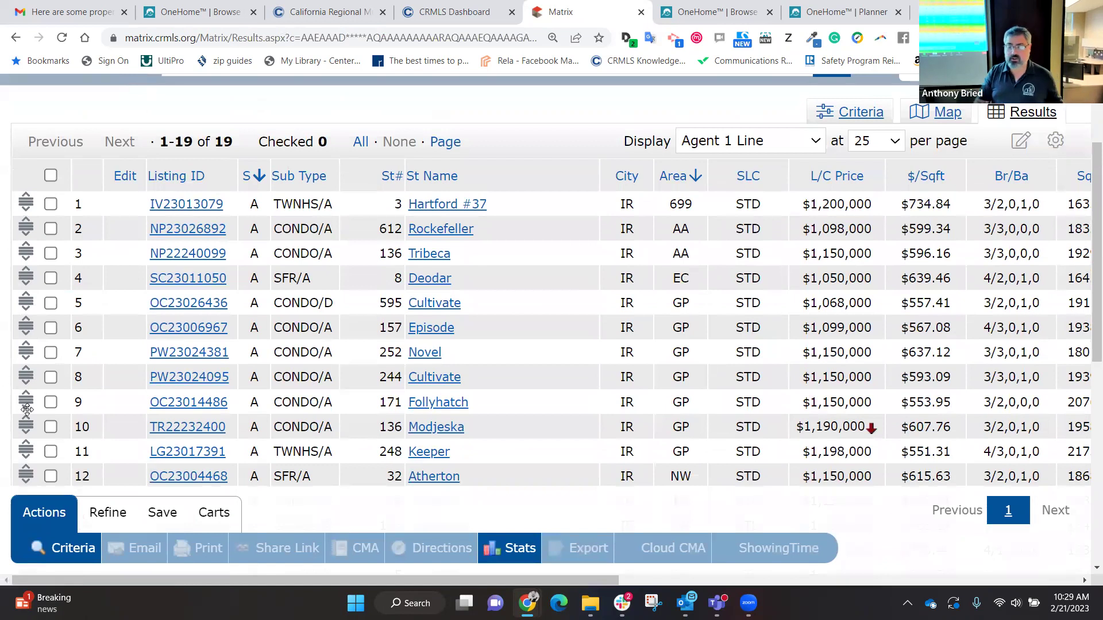
pyautogui.click(50, 176)
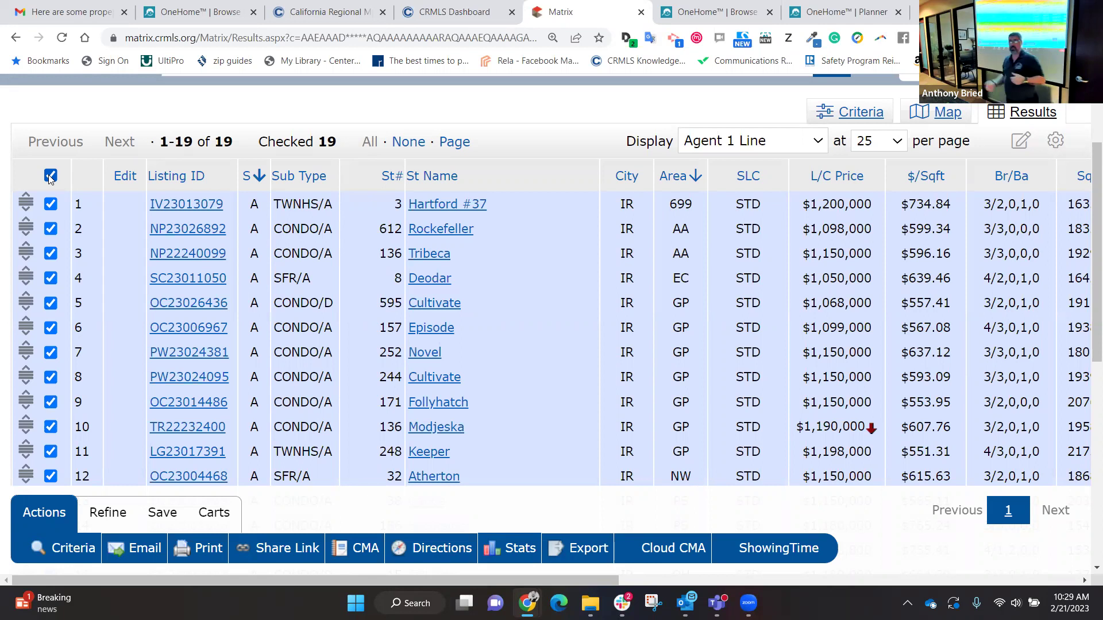
pyautogui.click(50, 176)
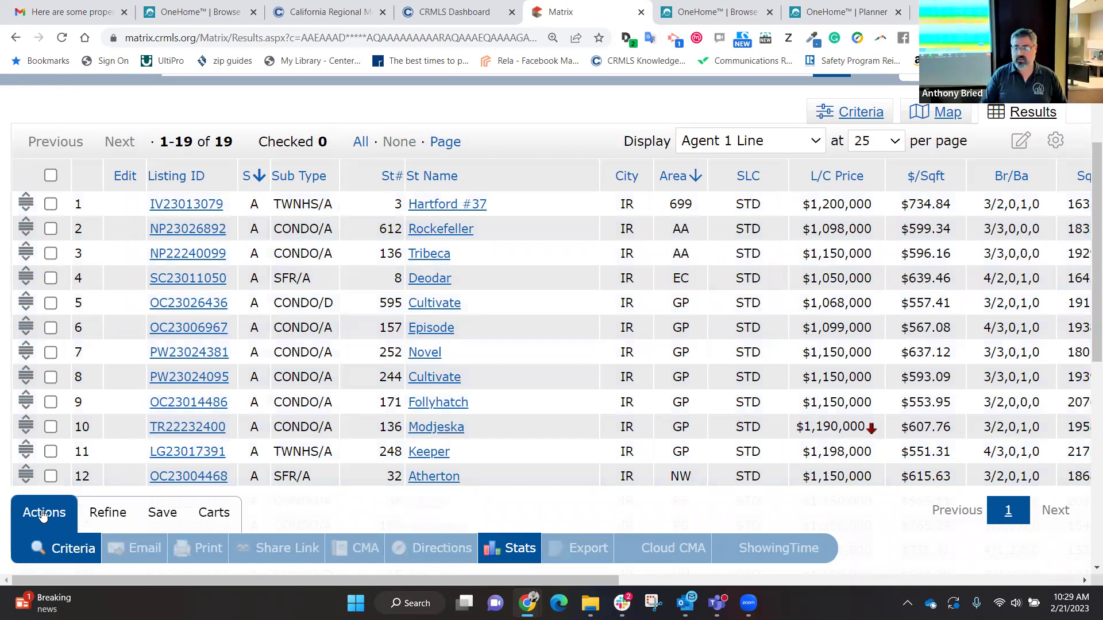
# Step: Save the Irvine search as a New Auto Email and scroll through the blank form
pyautogui.click(160, 514)
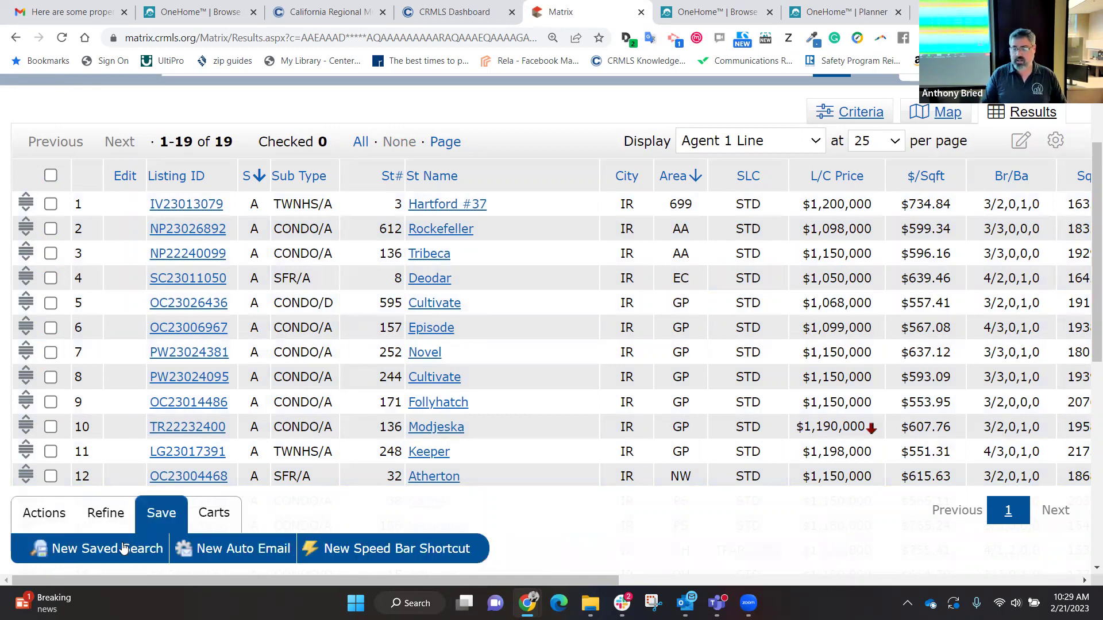
pyautogui.click(249, 550)
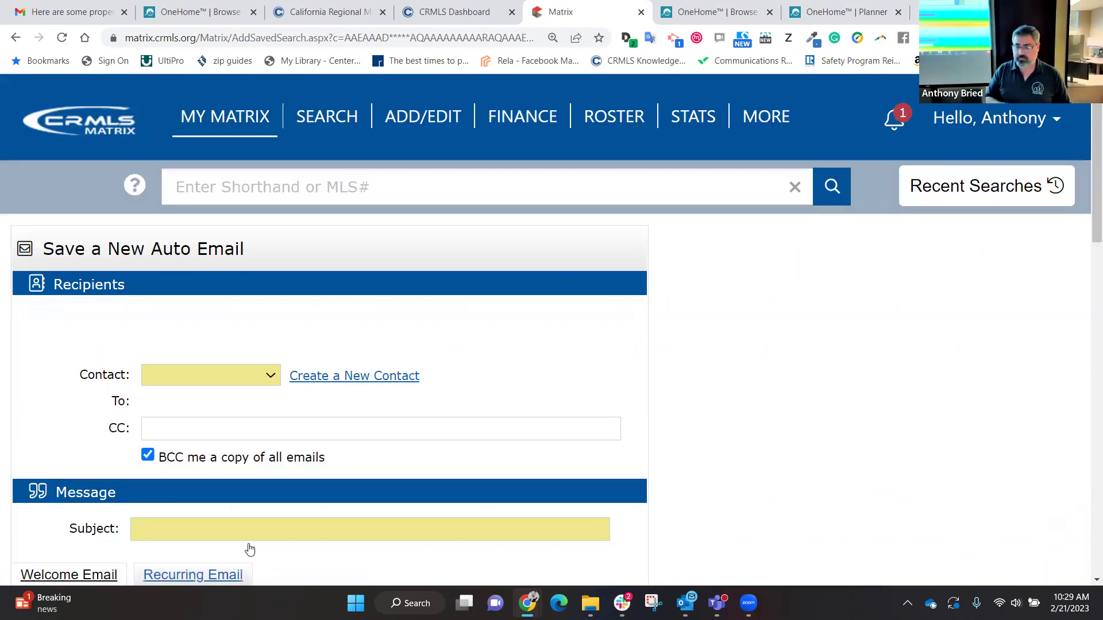
pyautogui.scroll(-6, 250, 550)
pyautogui.scroll(-13, 250, 549)
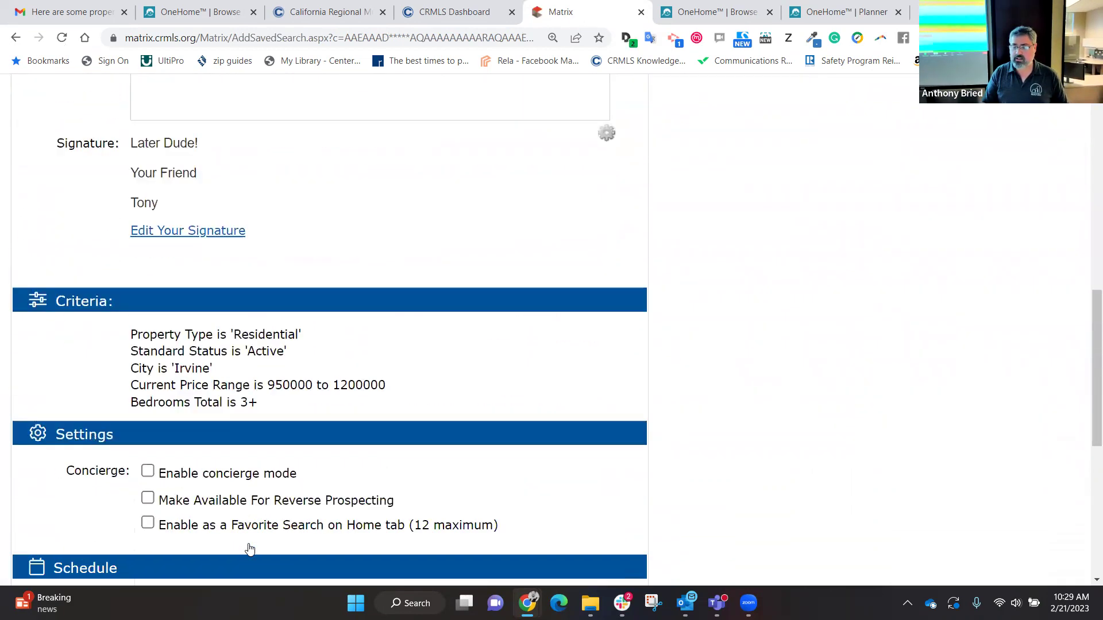
pyautogui.scroll(11, 250, 550)
pyautogui.scroll(7, 250, 549)
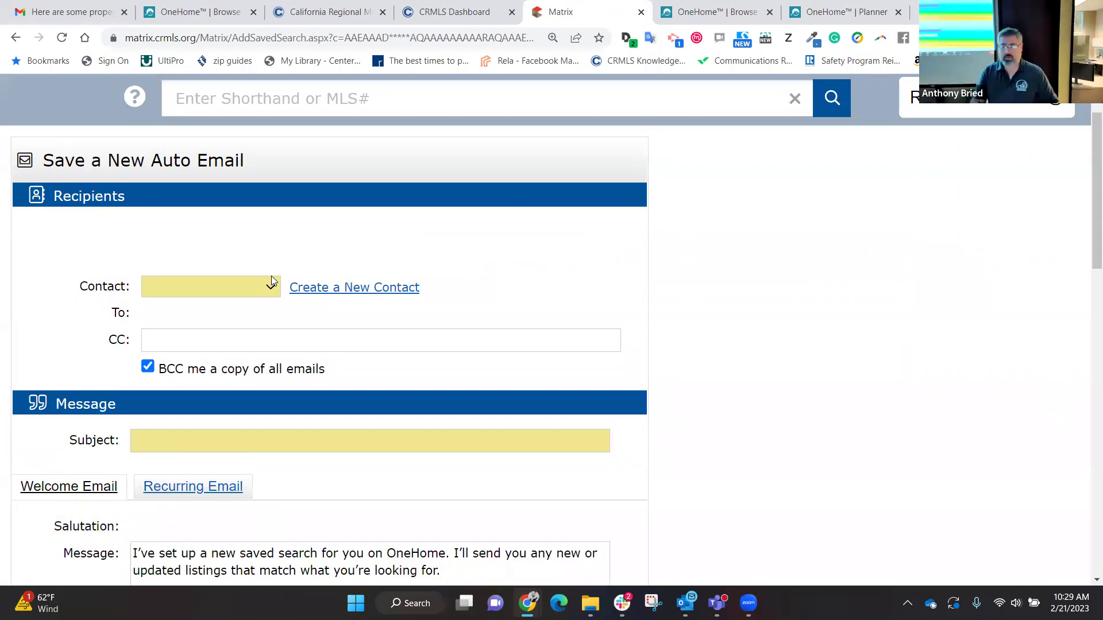
# Step: Browse the full contact list without picking anyone, then start creating a new contact
pyautogui.click(268, 282)
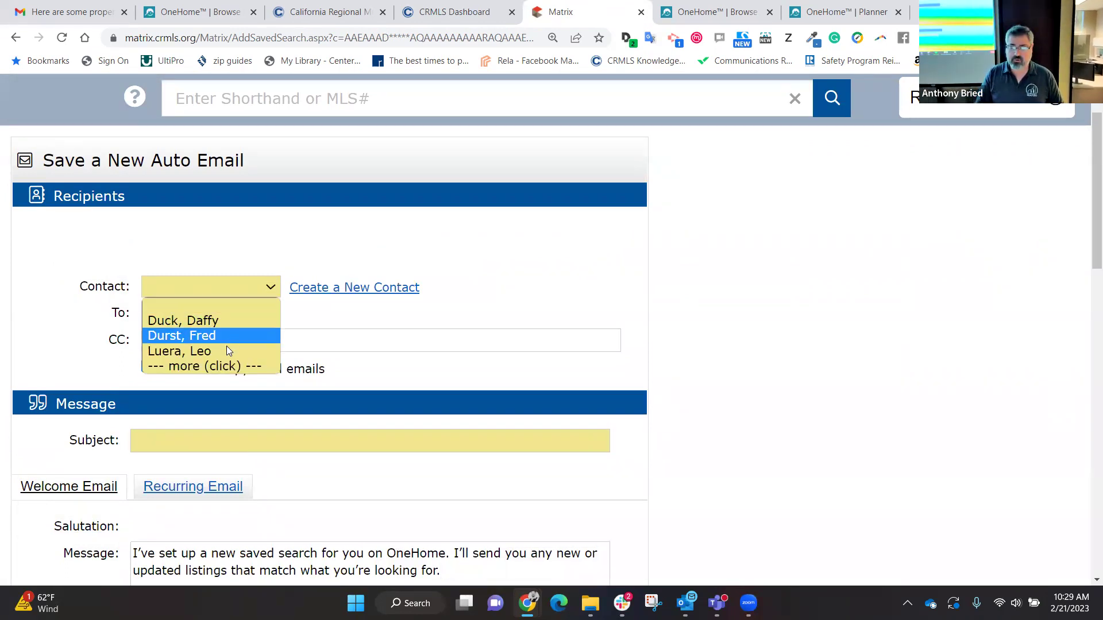
pyautogui.click(217, 368)
pyautogui.click(237, 286)
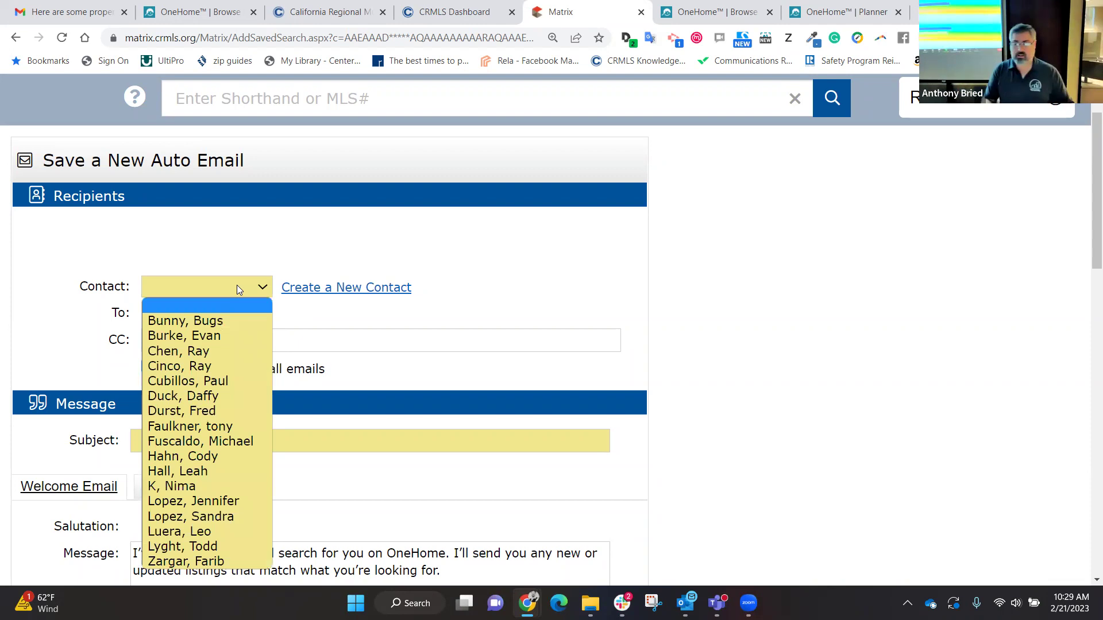
pyautogui.click(247, 221)
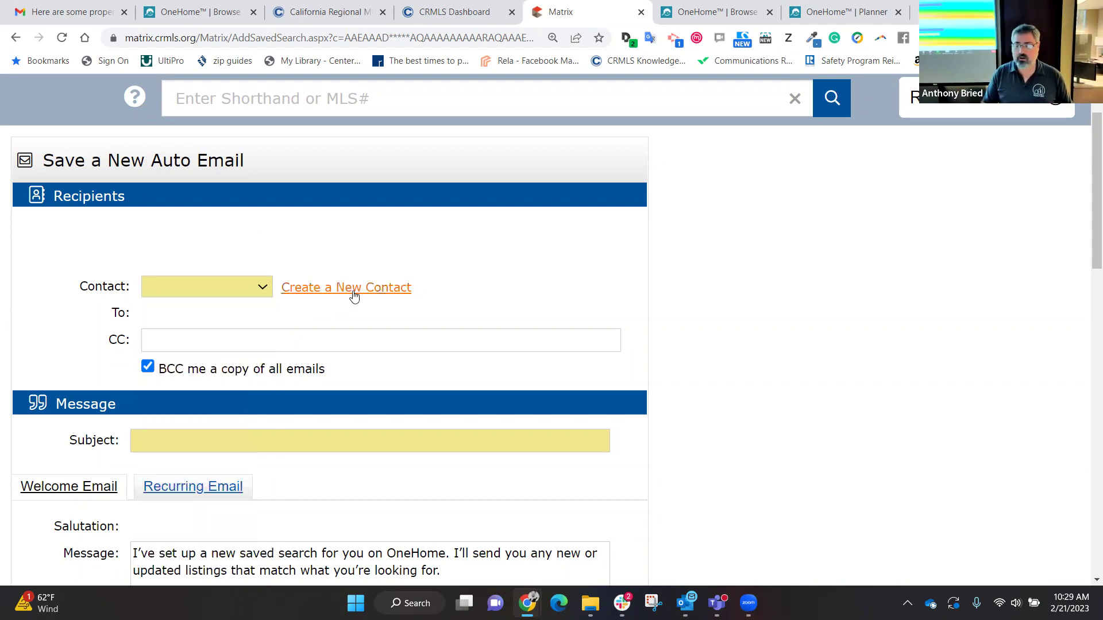
pyautogui.click(352, 291)
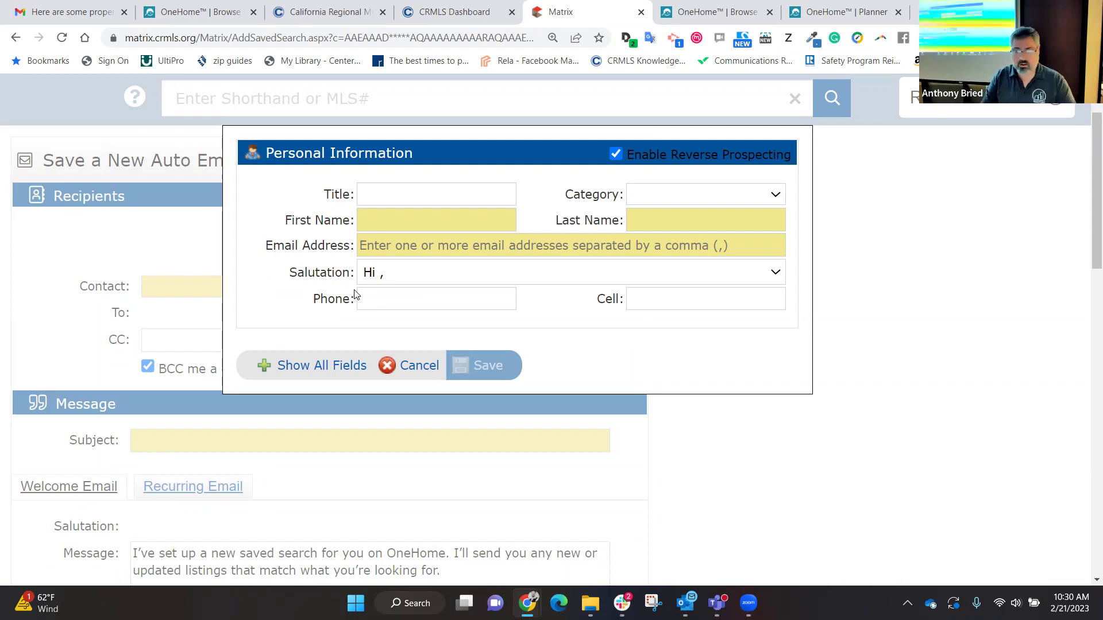
# Step: Create a new contact with the client's first name, last name and e-mail address, and save it as the recipient
pyautogui.click(367, 218)
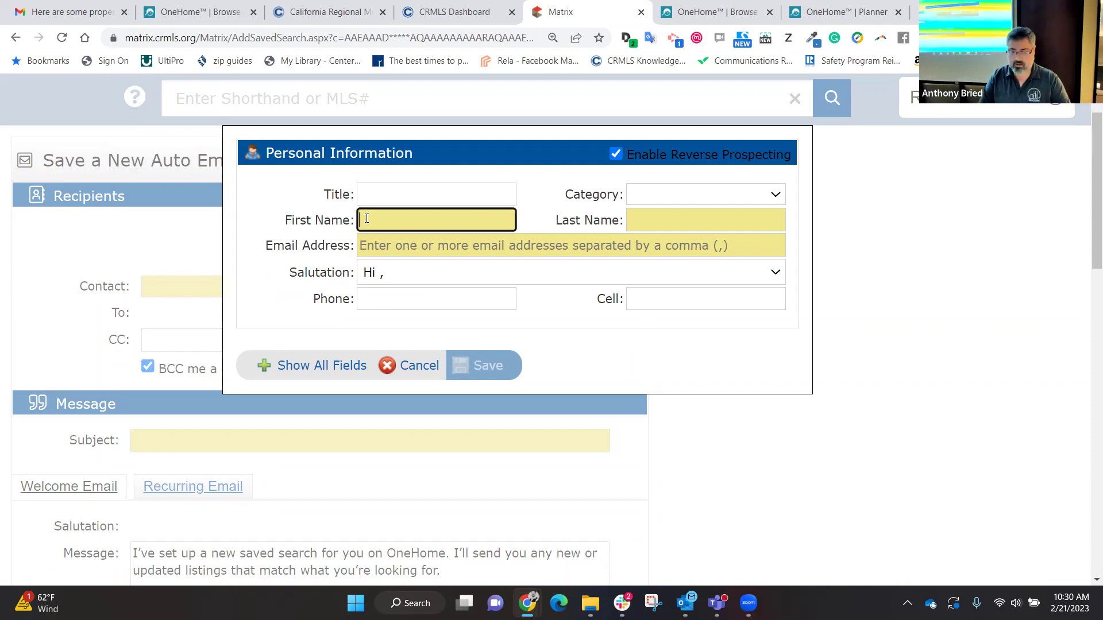
pyautogui.write('Jeoffery')
pyautogui.press('Tab')
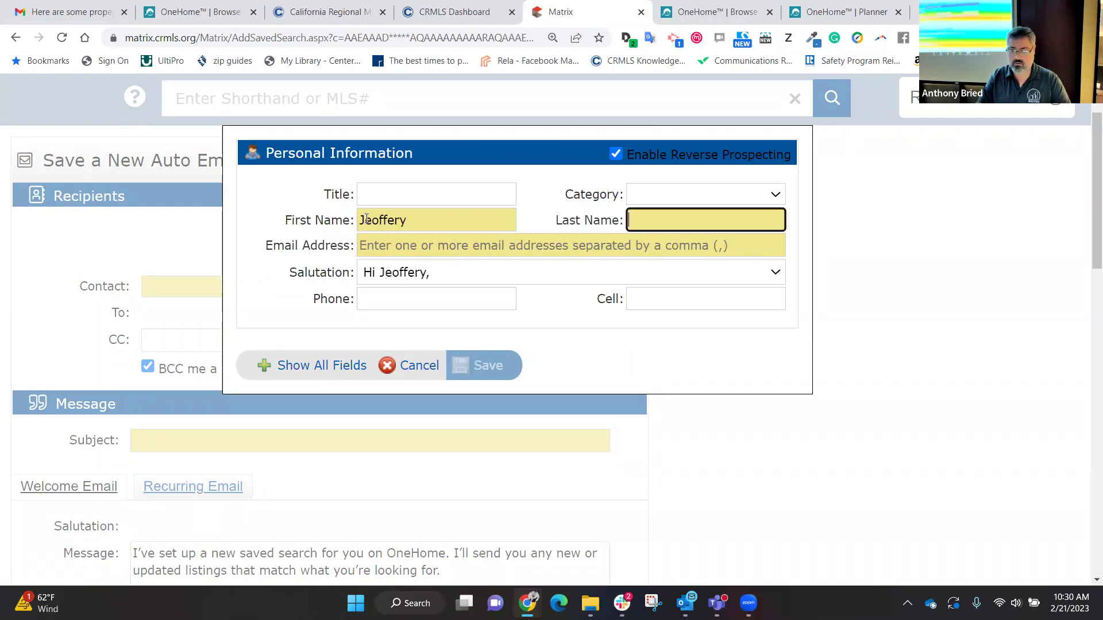
pyautogui.write('Lannister')
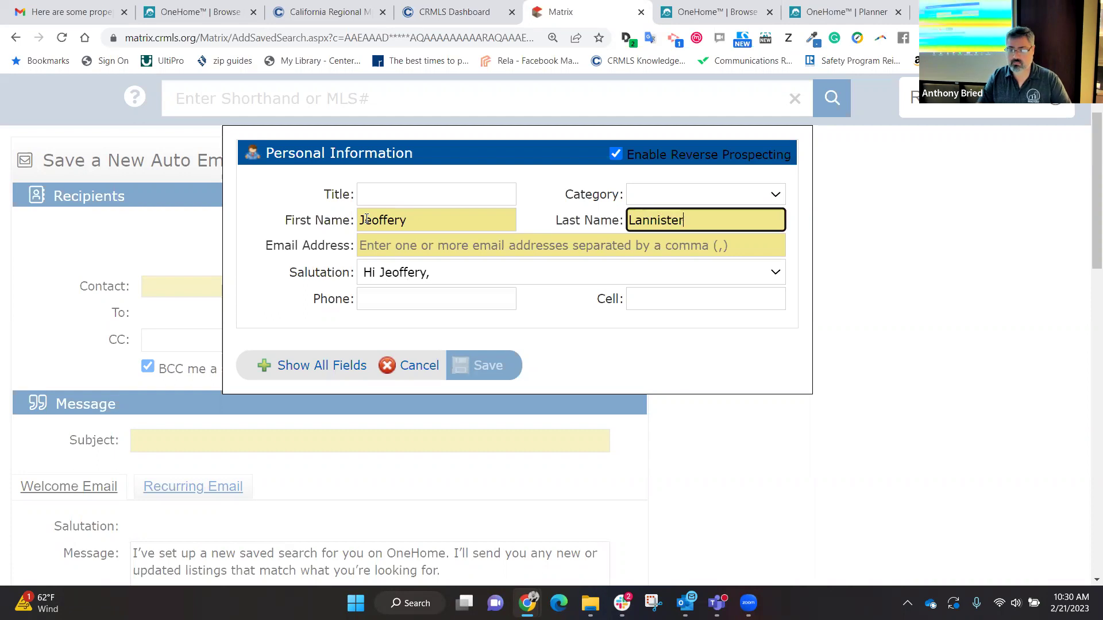
pyautogui.press('Tab')
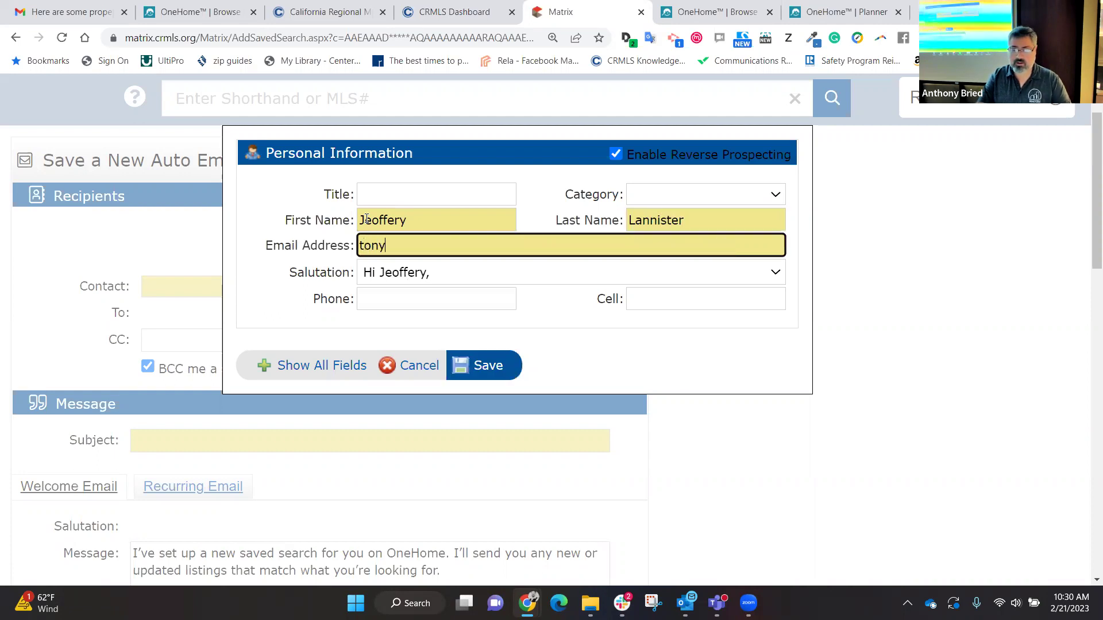
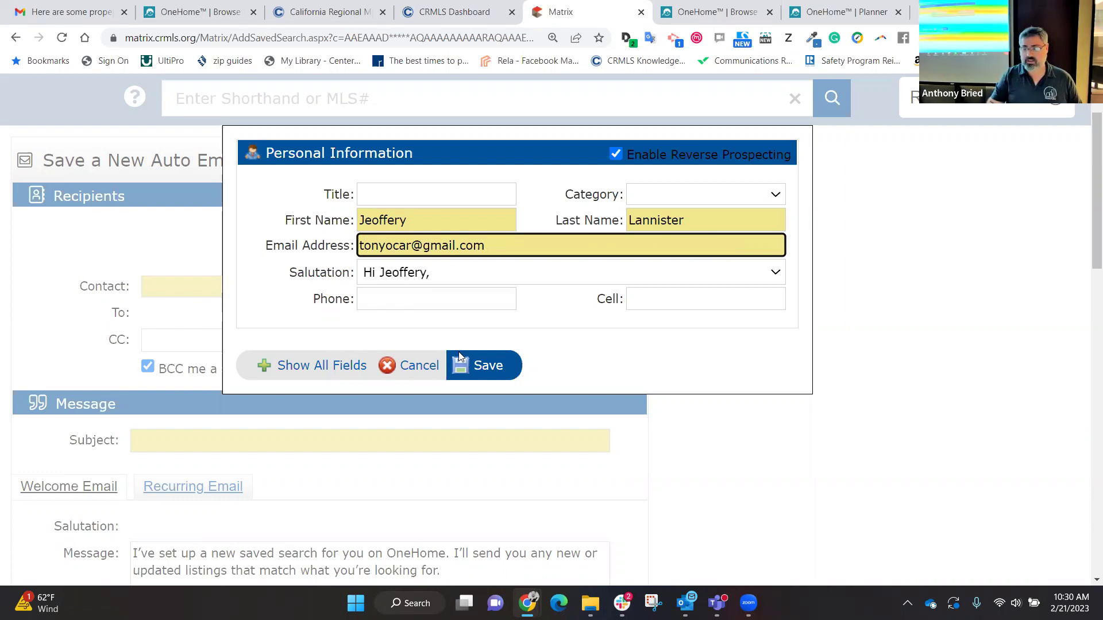
pyautogui.click(485, 366)
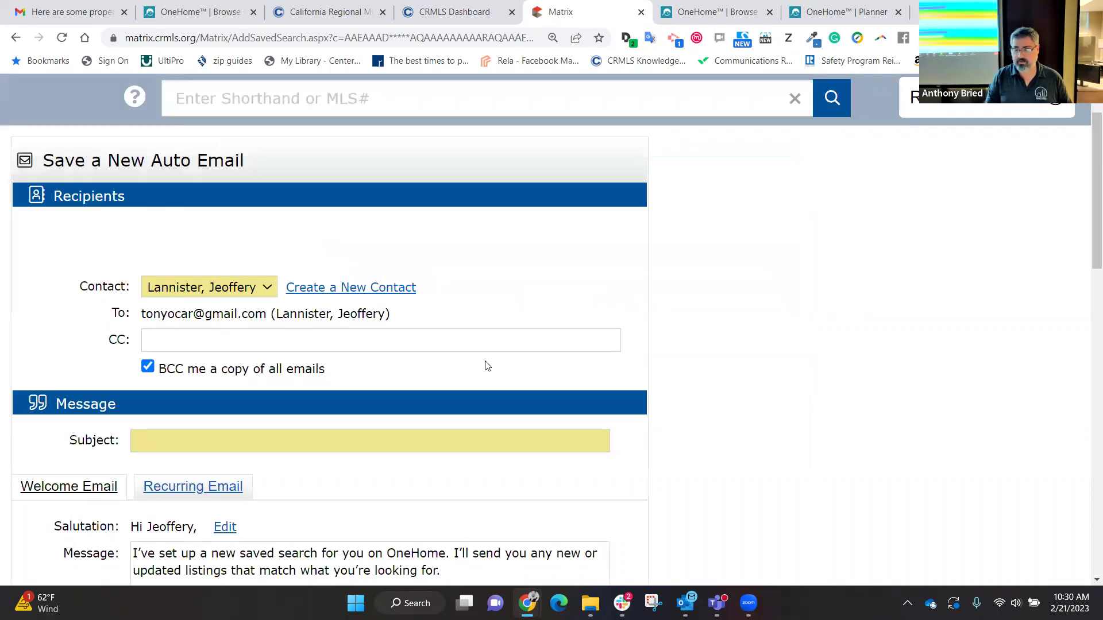
pyautogui.scroll(-2, 432, 257)
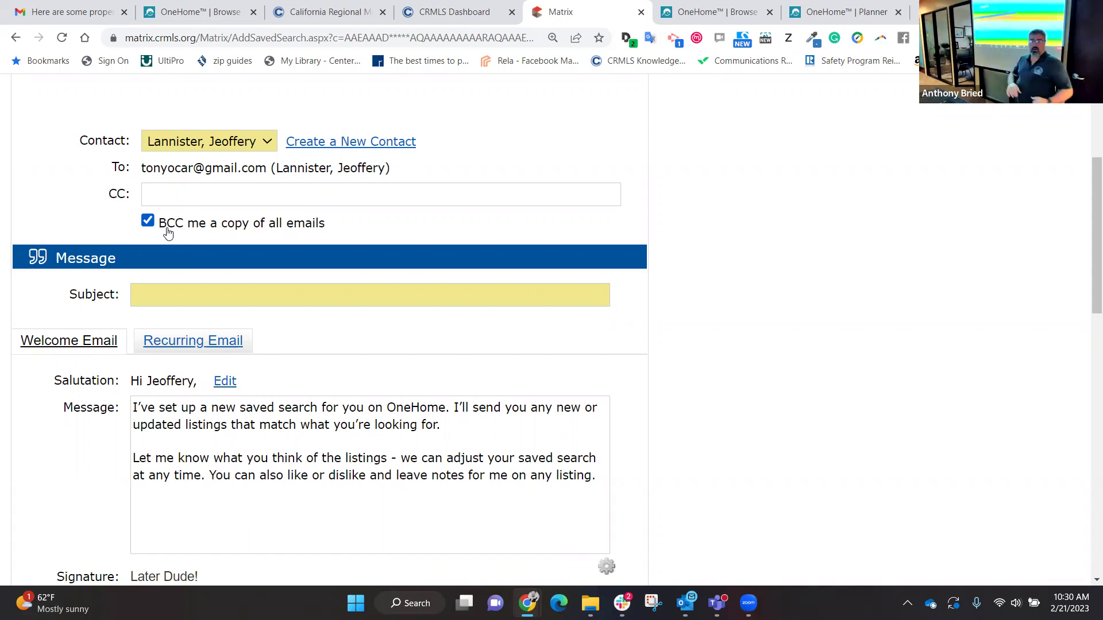
pyautogui.click(164, 294)
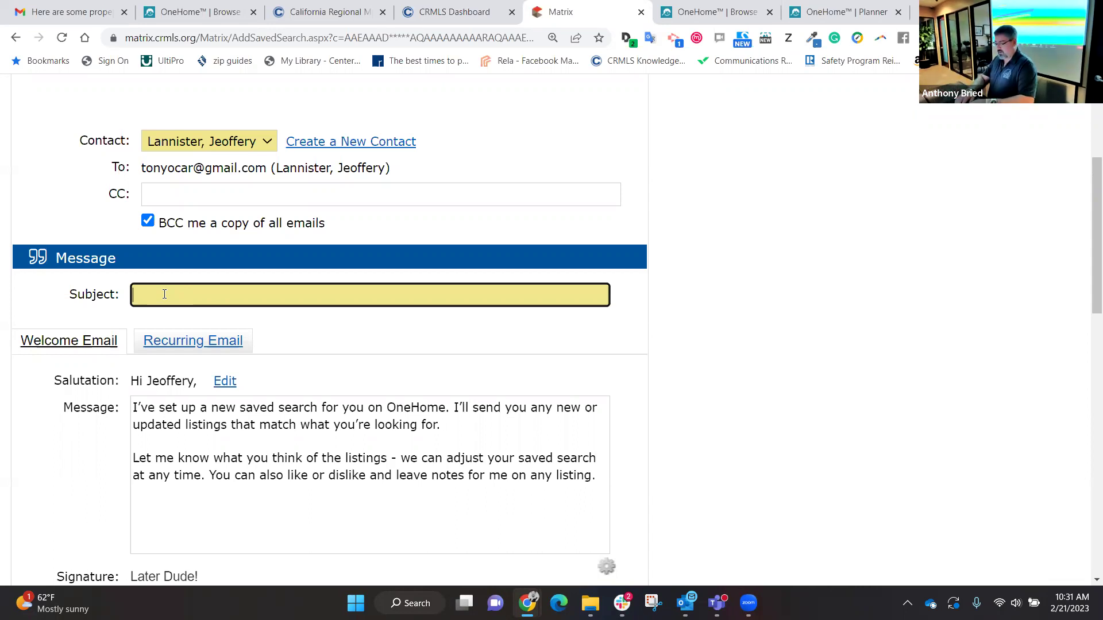
# Step: Enter a subject greeting the contact by first name about must-see IR homes from their agent, and open blank lines in the welcome message
pyautogui.write('Hey')
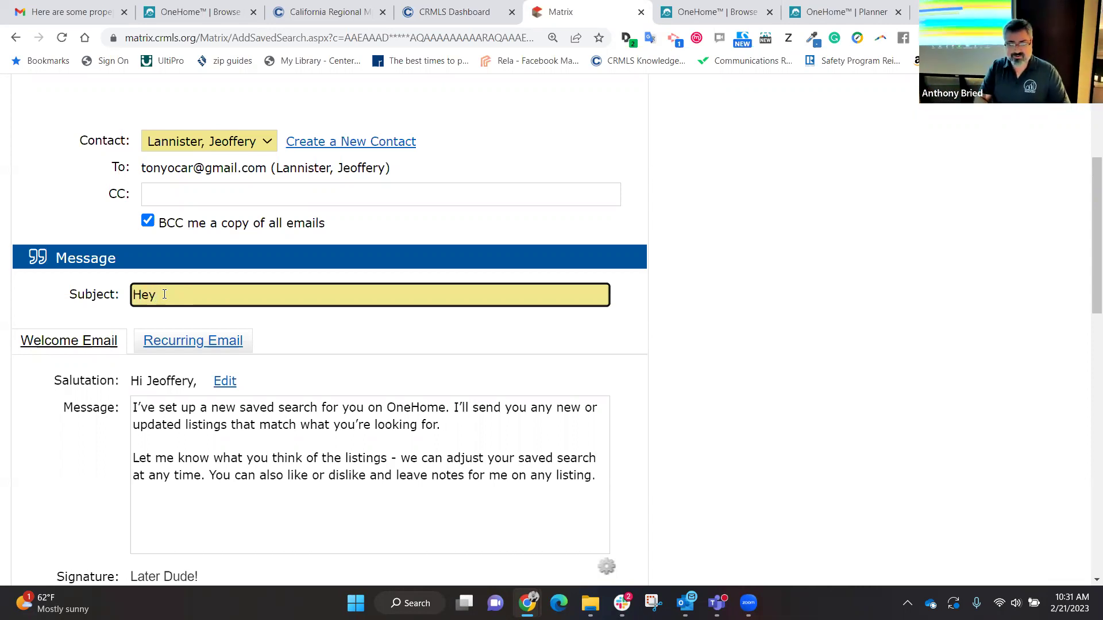
pyautogui.write(' Jeo')
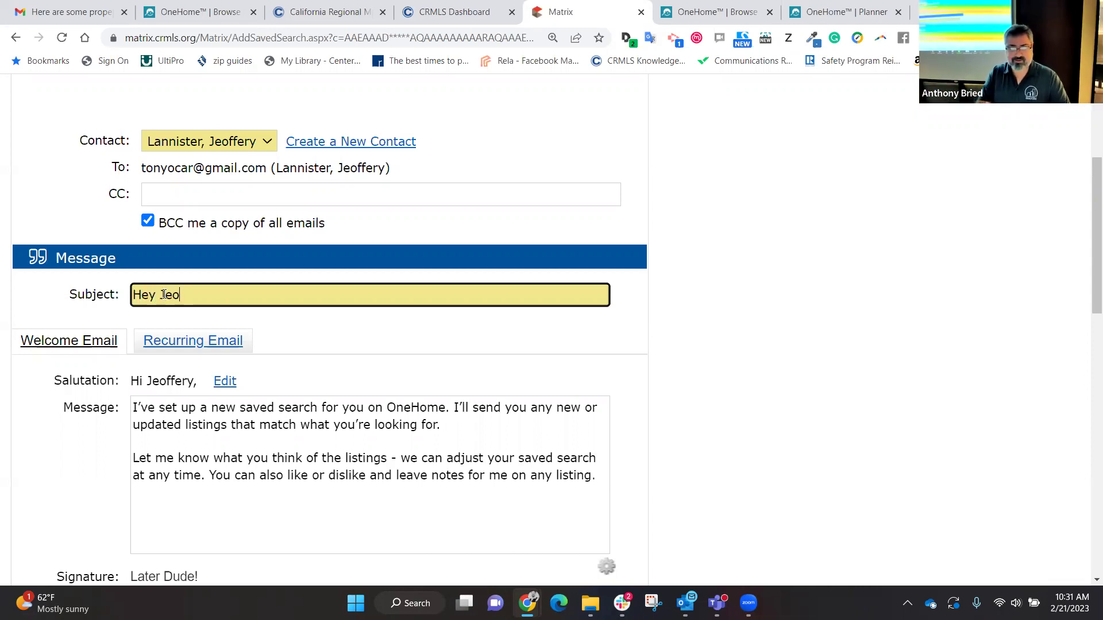
pyautogui.write('ffery! H')
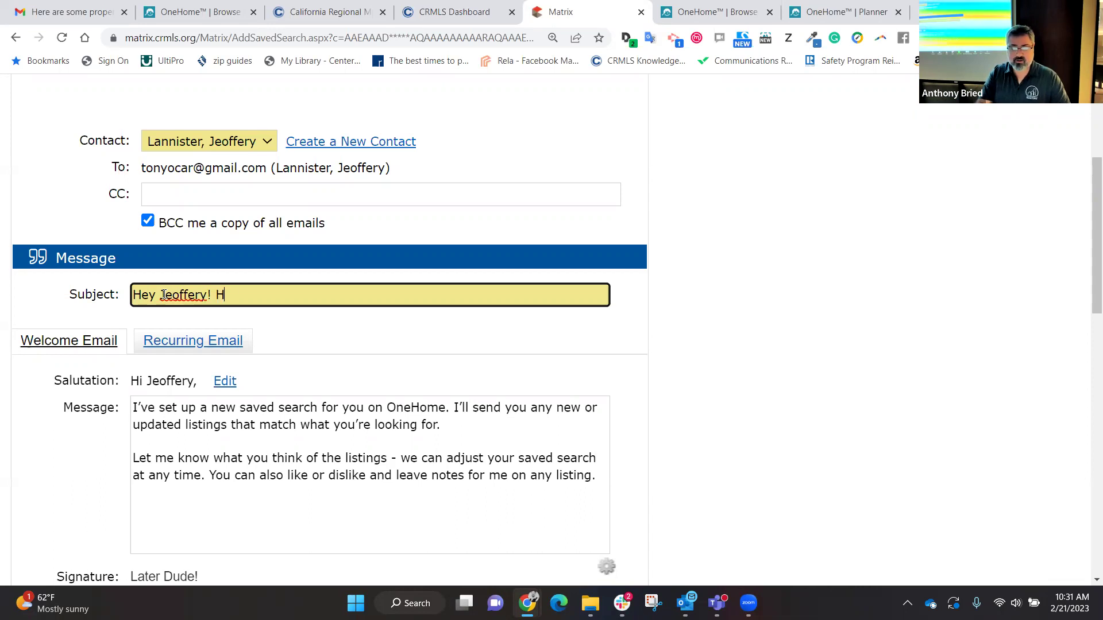
pyautogui.write('ere are the home')
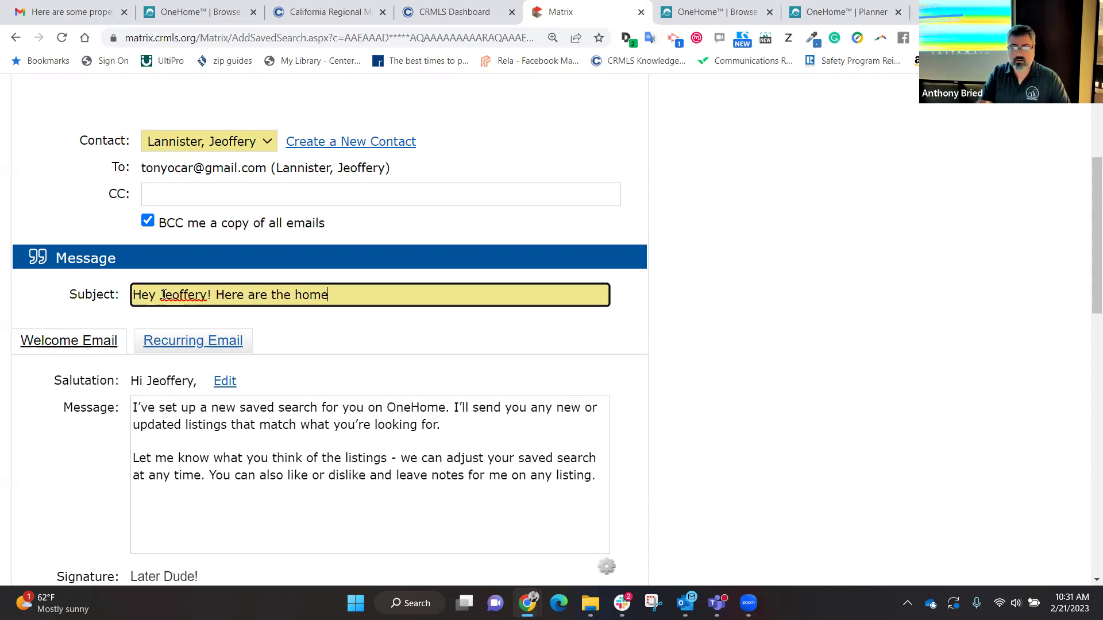
pyautogui.write('s in IR tha')
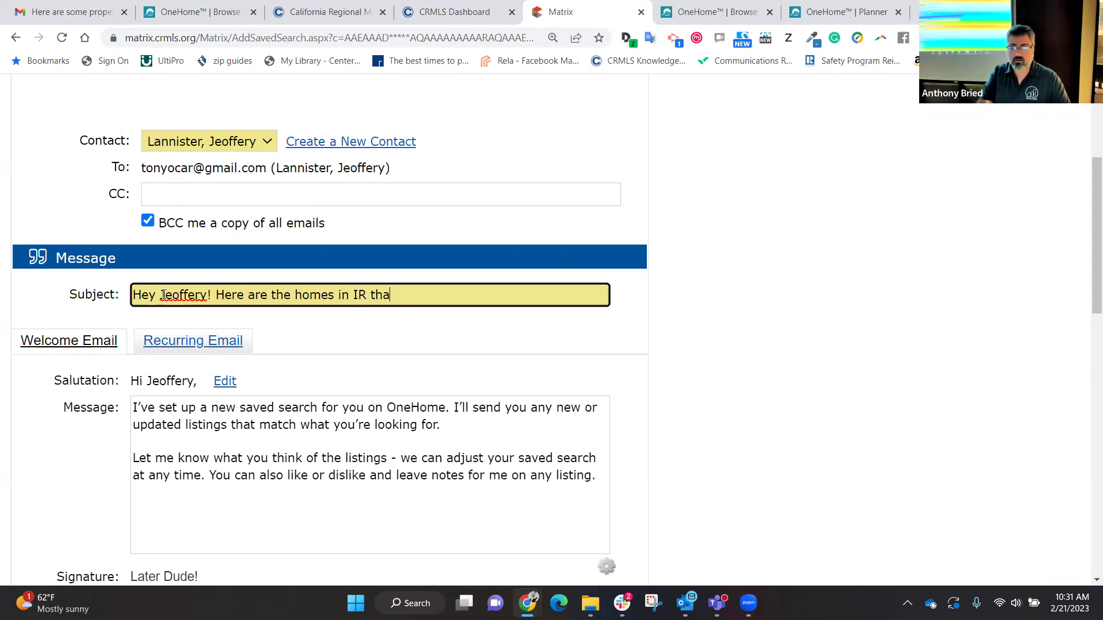
pyautogui.write('t you need to see f')
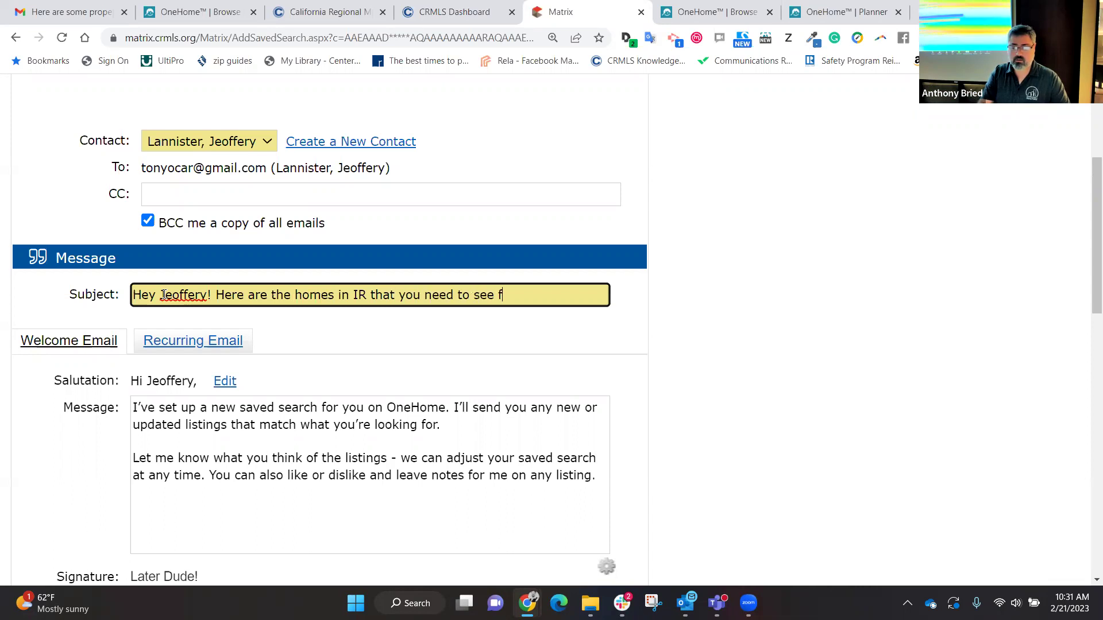
pyautogui.write('rom your Agent Tony!')
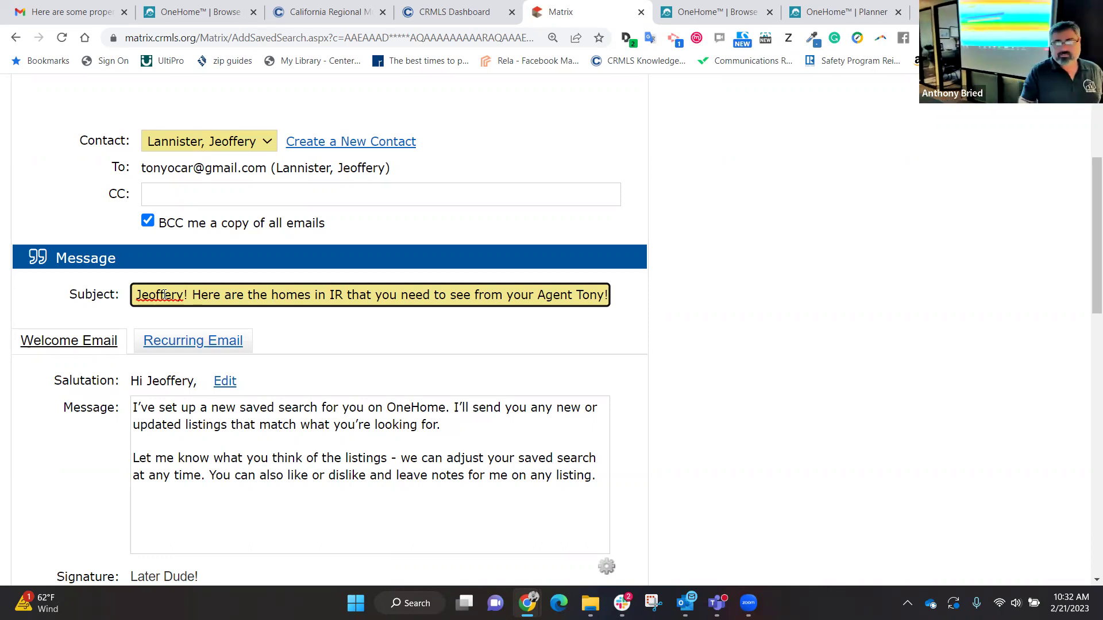
pyautogui.scroll(-3, 164, 294)
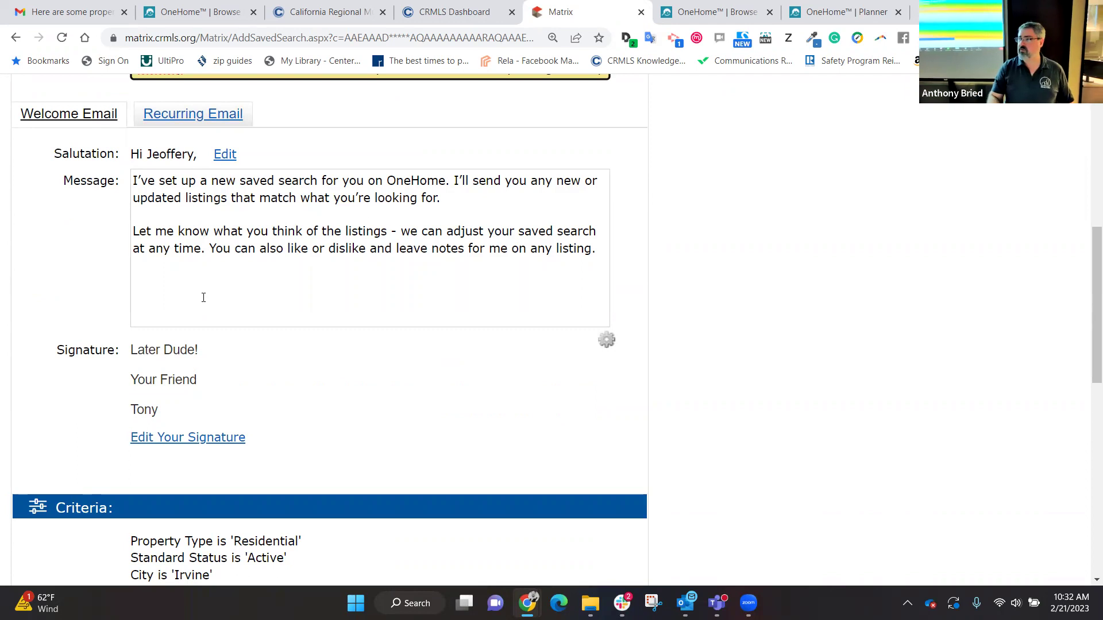
pyautogui.click(241, 215)
pyautogui.press('Return')
pyautogui.press('Return')
# Step: Add note '1.' saying the client must create a User ID and Password to access the properties
pyautogui.press('Up')
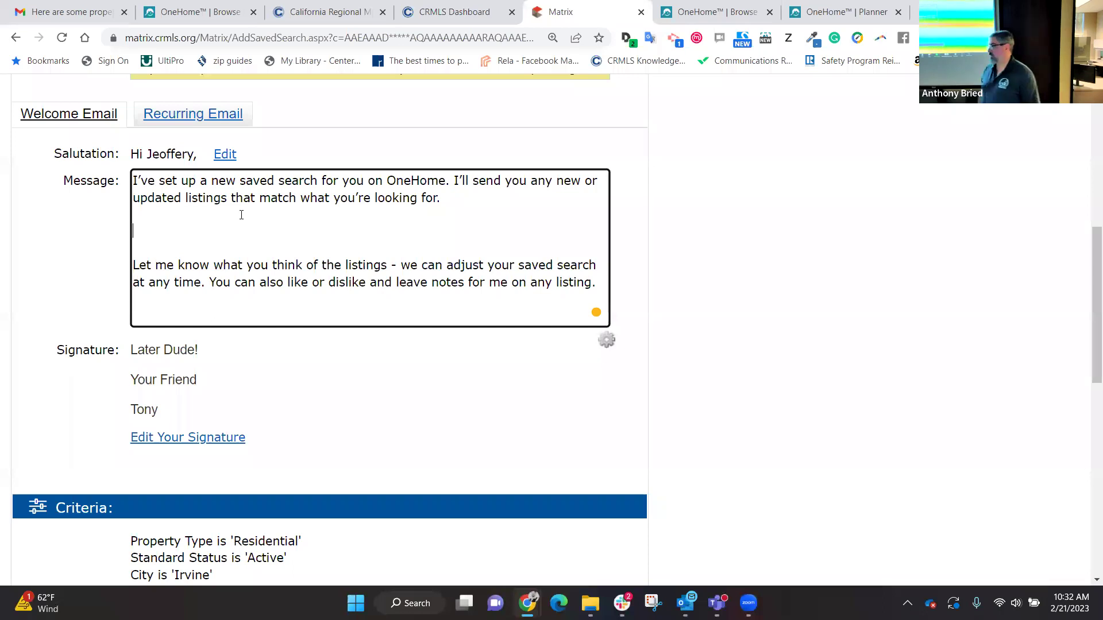
pyautogui.write('1. ')
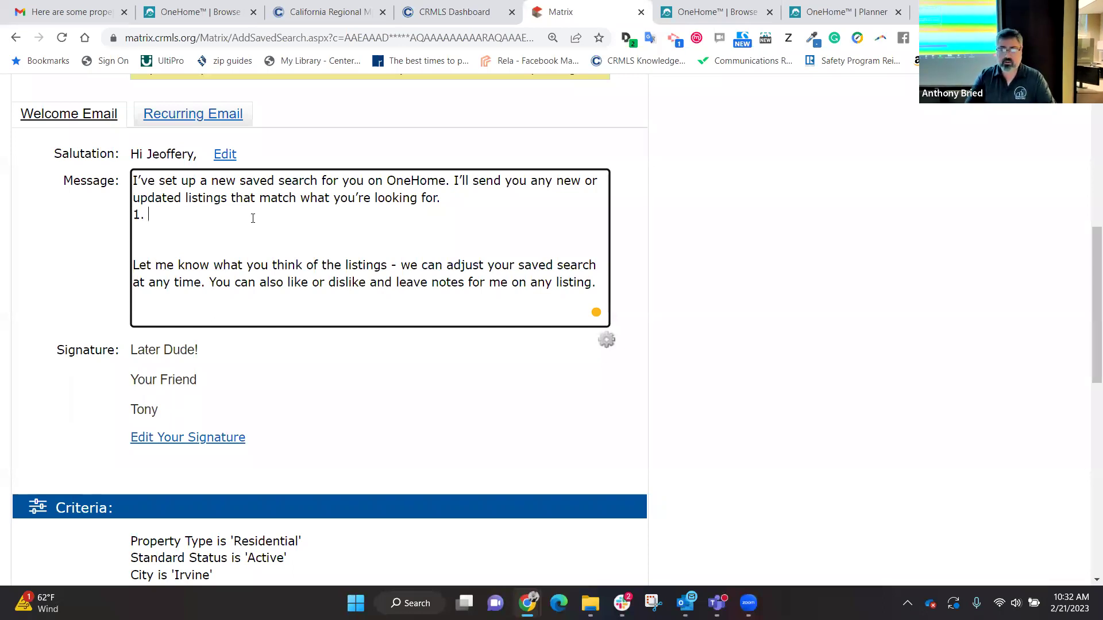
pyautogui.write('Whe')
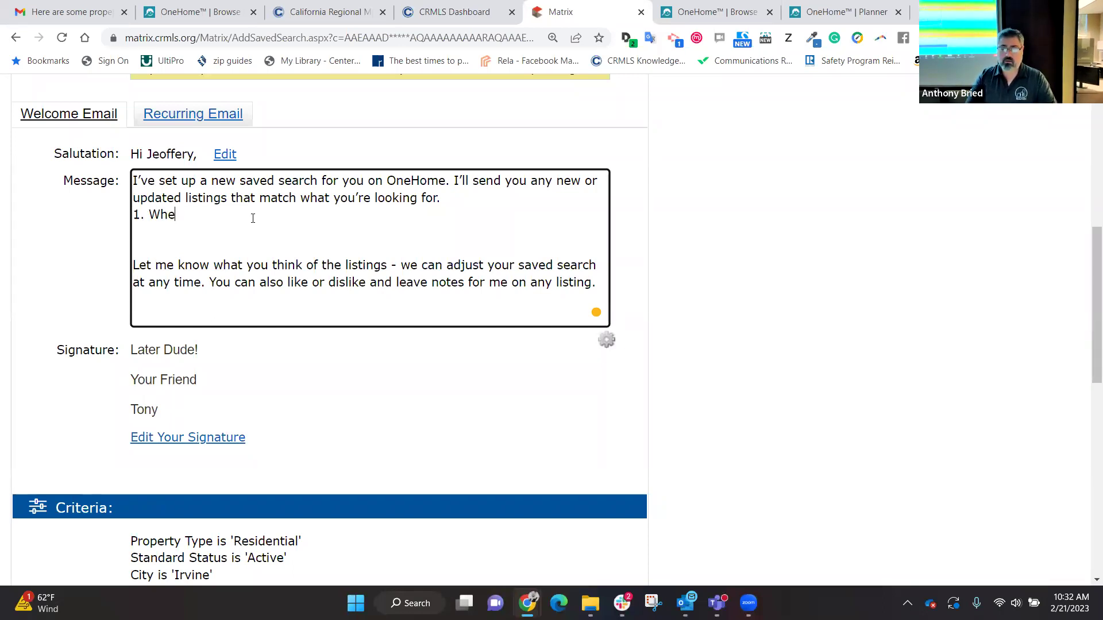
pyautogui.write('n you access the au')
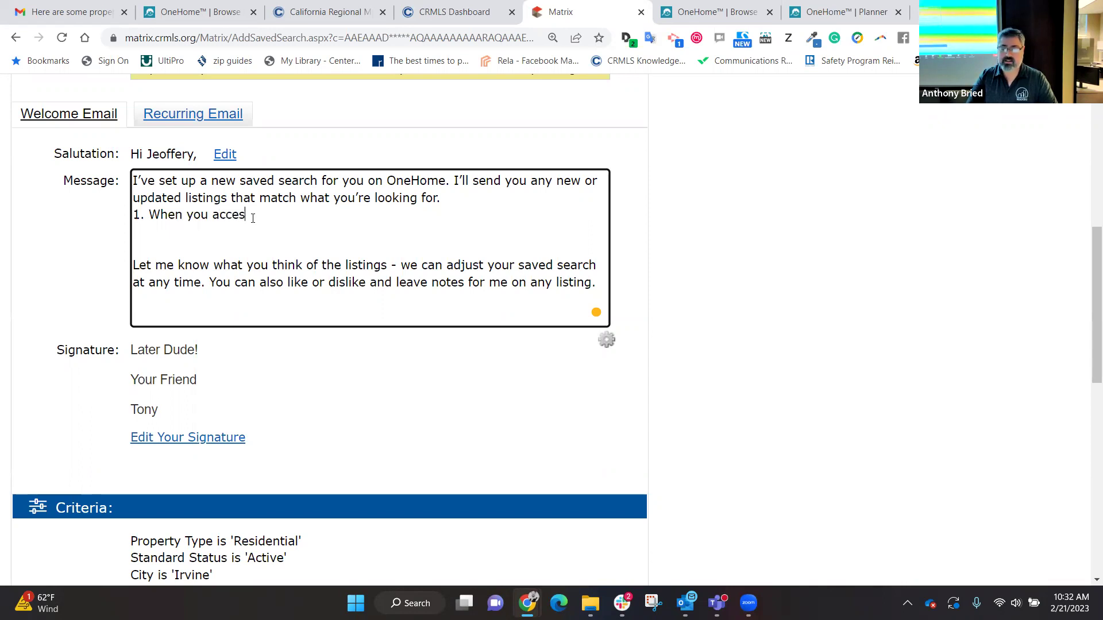
pyautogui.press('BackSpace')
pyautogui.press('BackSpace')
pyautogui.write('t')
pyautogui.press('BackSpace')
pyautogui.write('propert')
pyautogui.write('y')
pyautogui.press('BackSpace')
pyautogui.write('ies....you w')
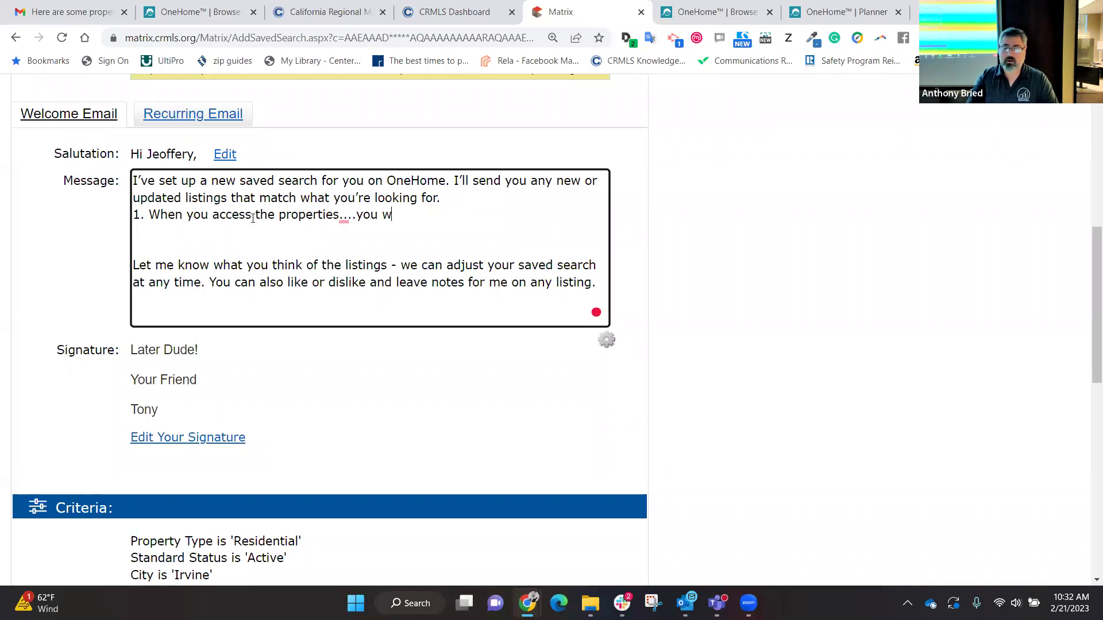
pyautogui.write('ill need to carea')
pyautogui.press('BackSpace')
pyautogui.press('BackSpace')
pyautogui.press('BackSpace')
pyautogui.press('BackSpace')
pyautogui.write('reate a ')
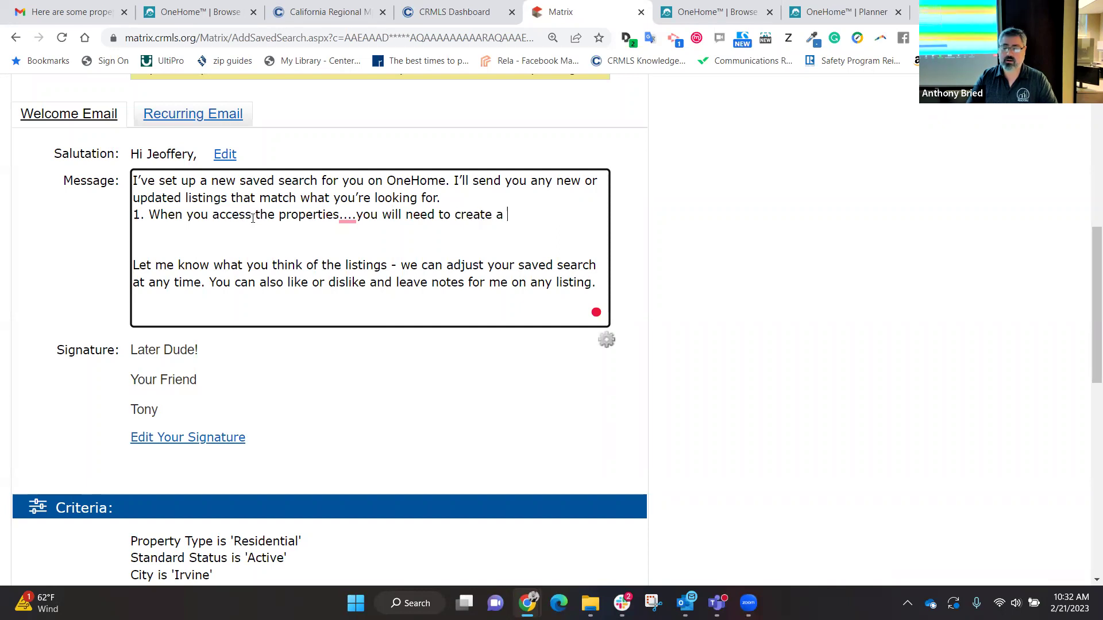
pyautogui.write('User ID')
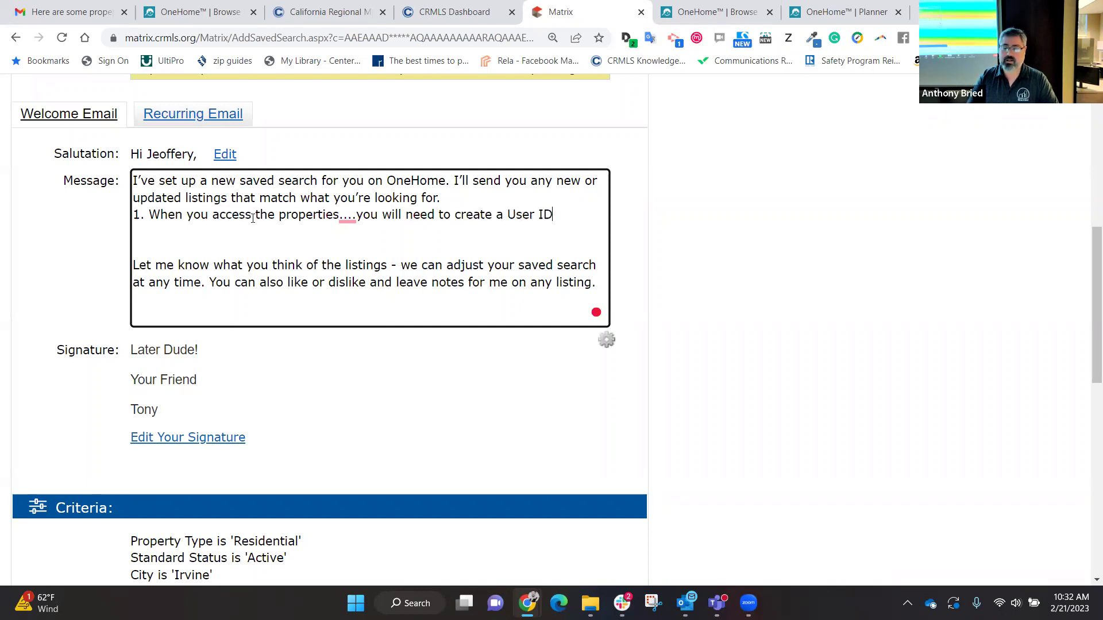
pyautogui.write(' and Password.')
pyautogui.press('Return')
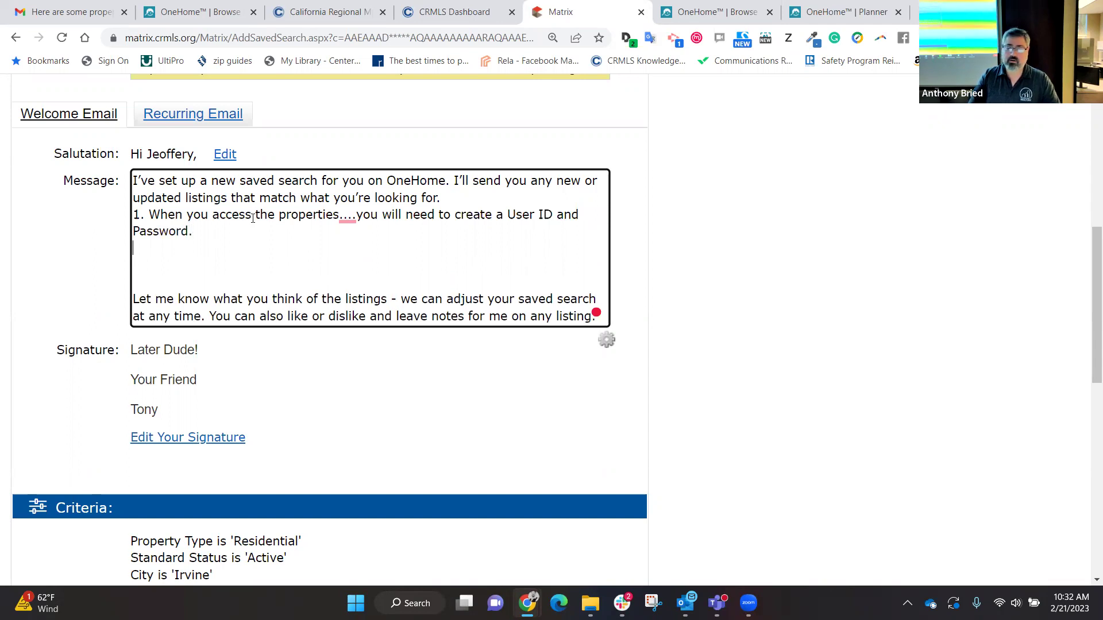
pyautogui.press('Return')
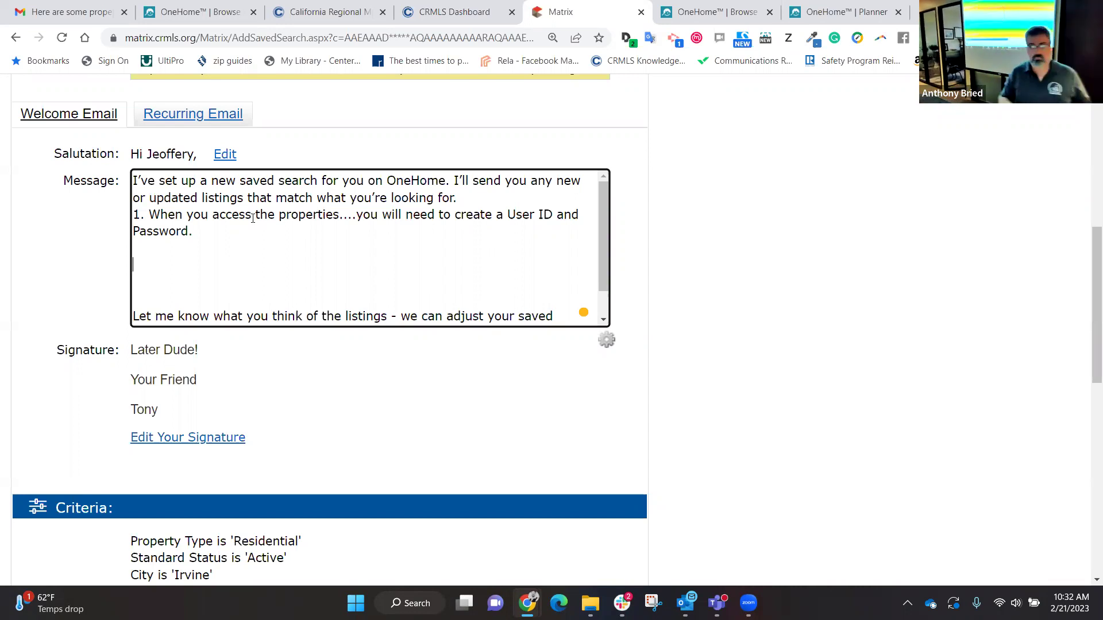
# Step: Add tip '2.' asking the client to CLICK the "HEART" Icon next to properties they like to let you know
pyautogui.click(134, 218)
pyautogui.press('Return')
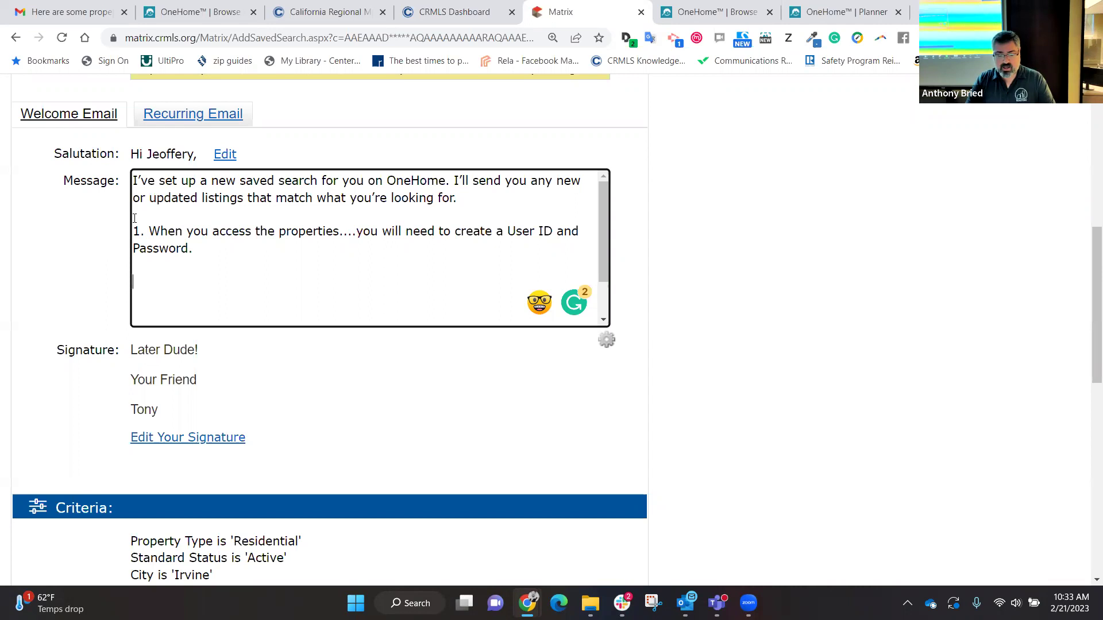
pyautogui.write('2. If t')
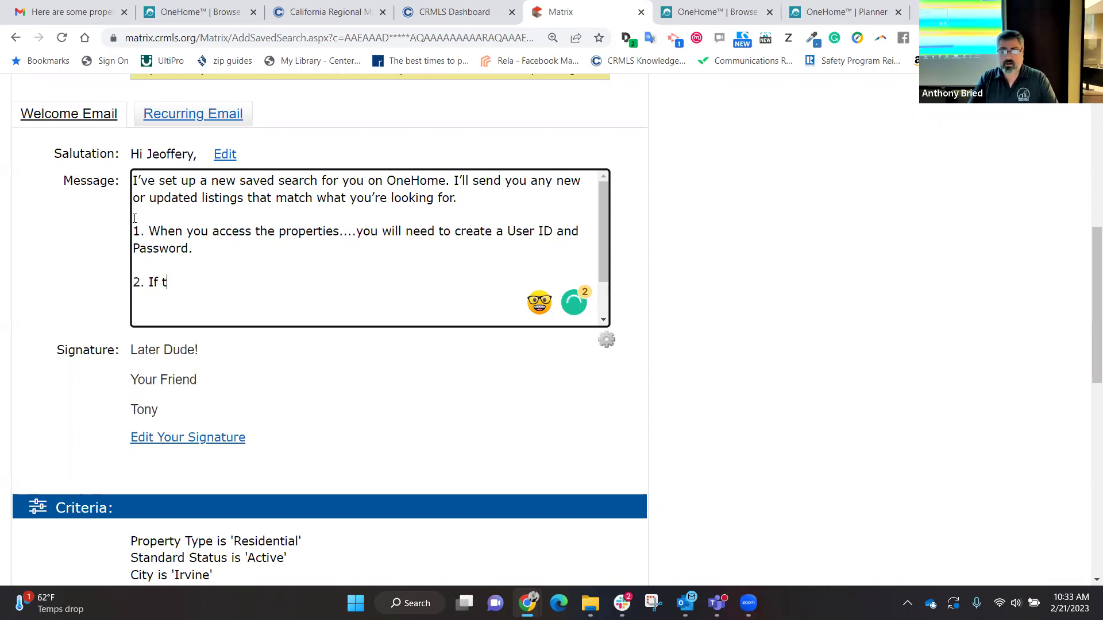
pyautogui.write('here are proper')
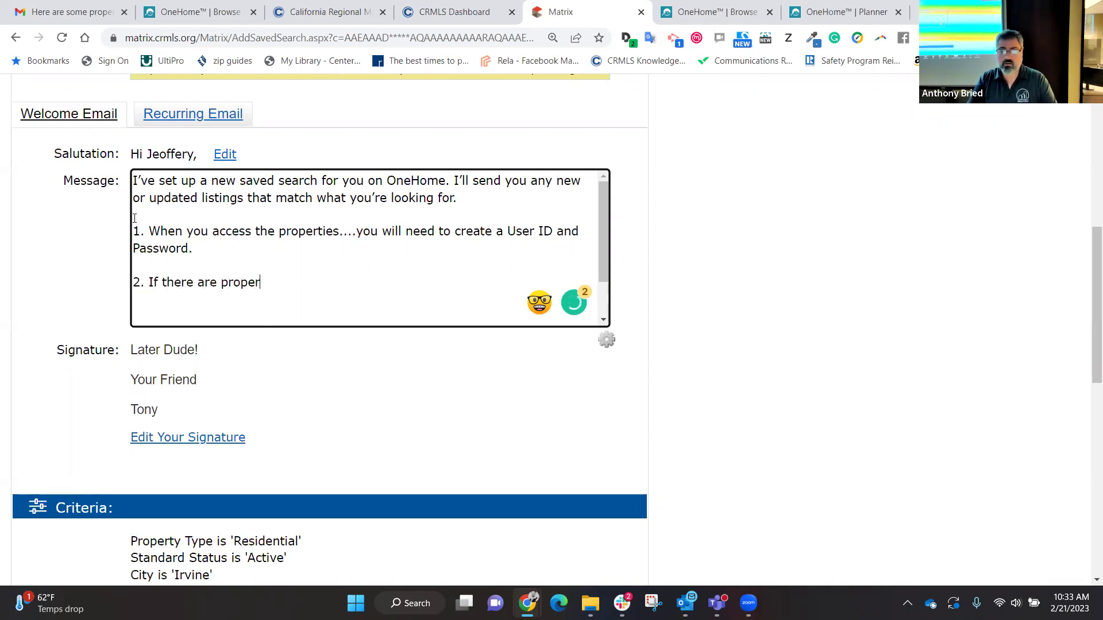
pyautogui.write('ties you like and ')
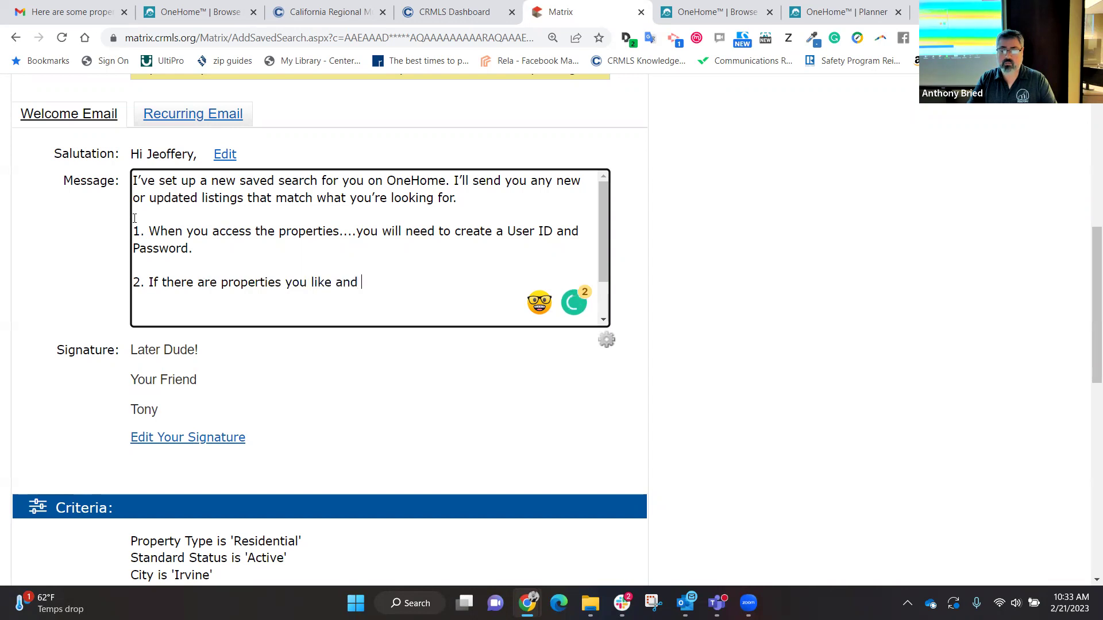
pyautogui.write('want see')
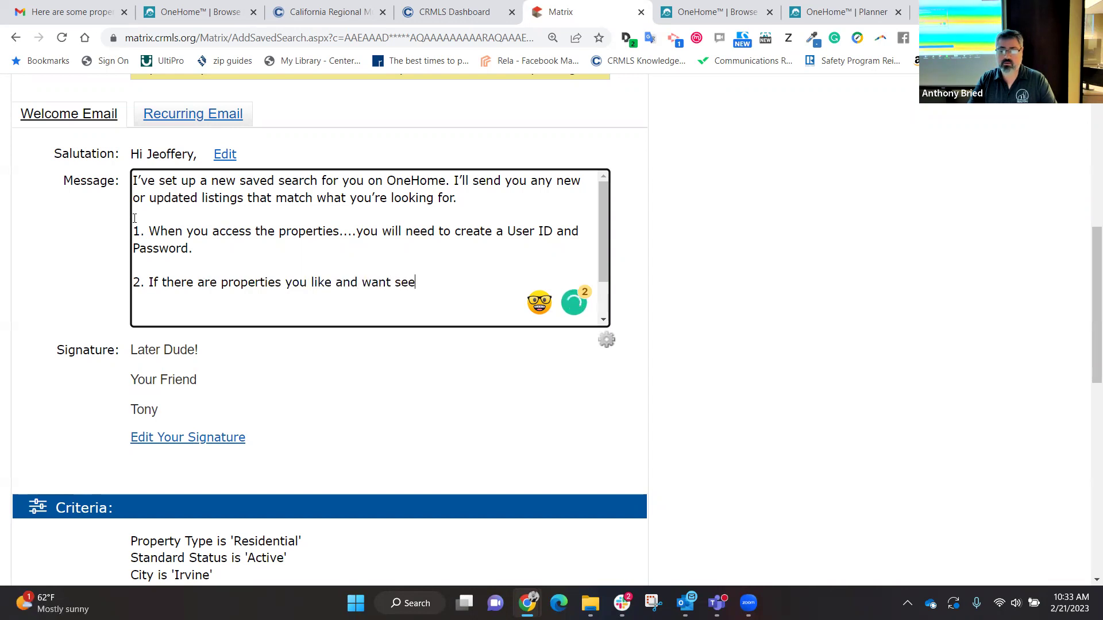
pyautogui.write(' then CLICK the "HEART" Ic')
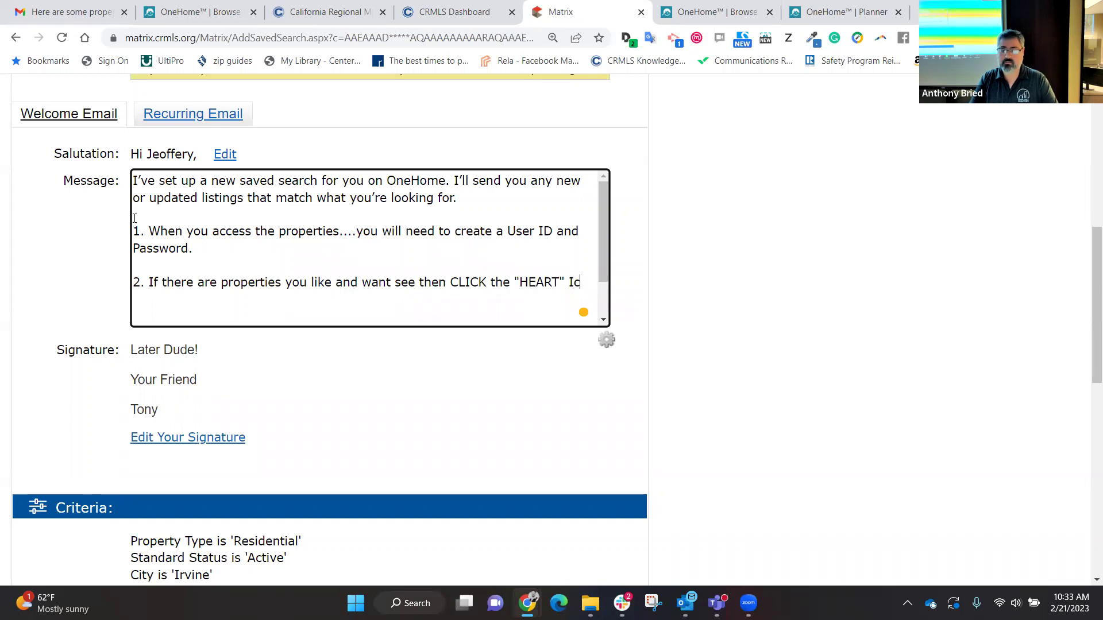
pyautogui.write('on next to the ')
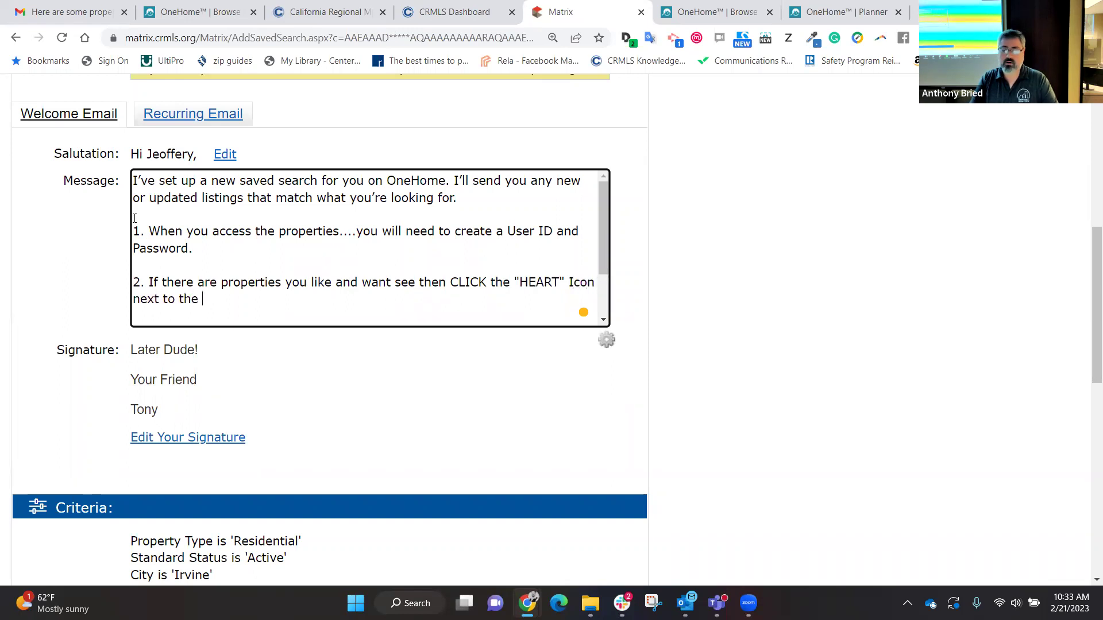
pyautogui.write('homes to let me kn')
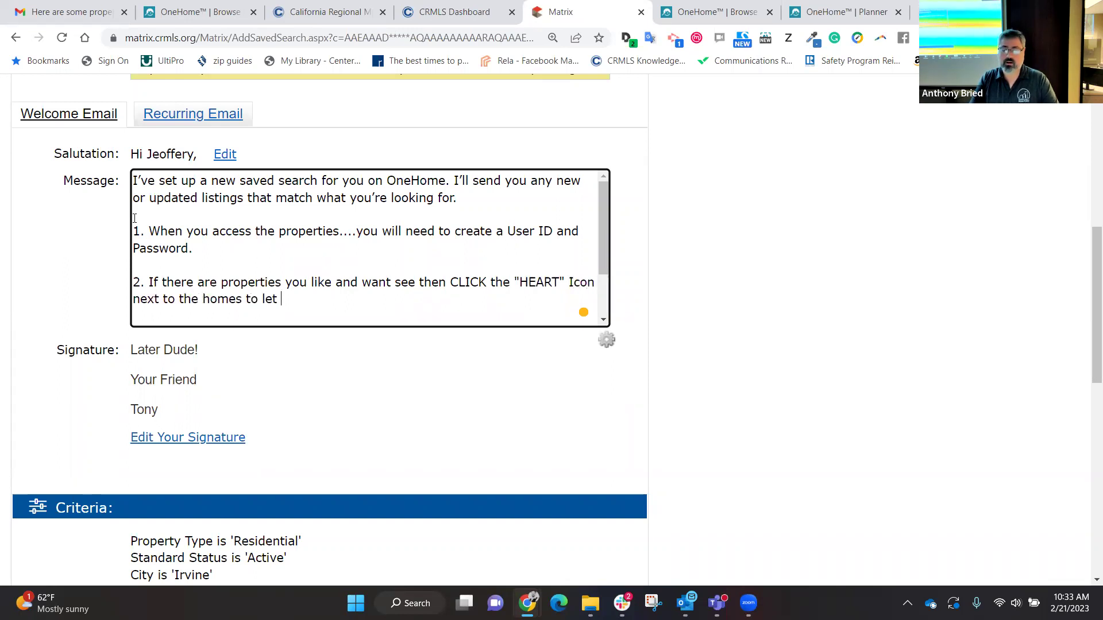
pyautogui.press('BackSpace')
pyautogui.press('BackSpace')
pyautogui.write('know!')
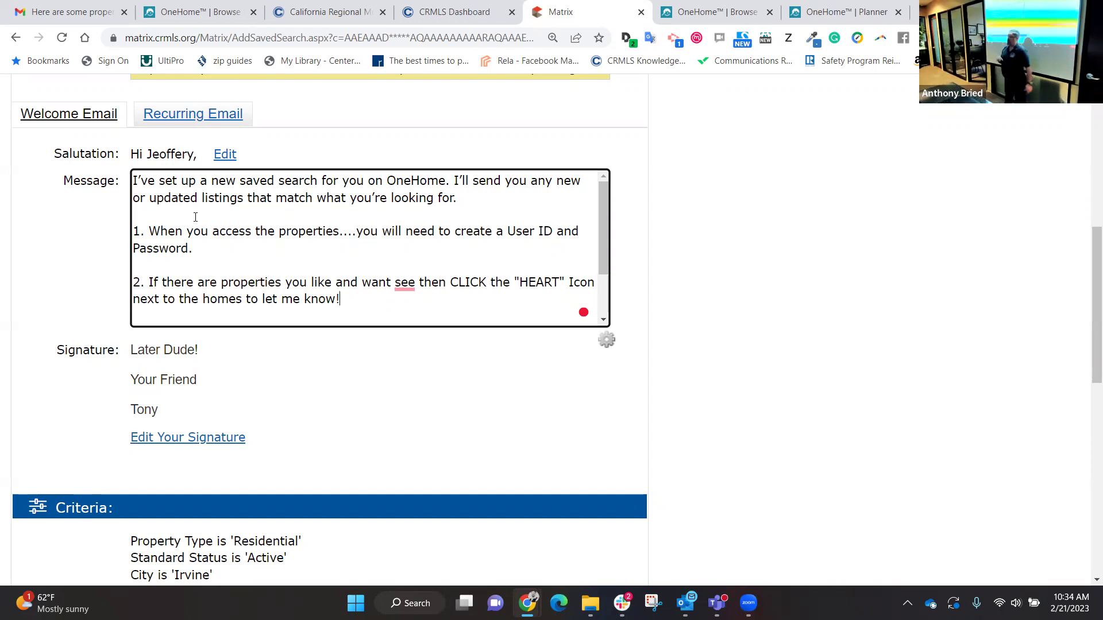
# Step: Switch to the Recurring Email message and review the Criteria and Daily schedule settings below it
pyautogui.click(205, 117)
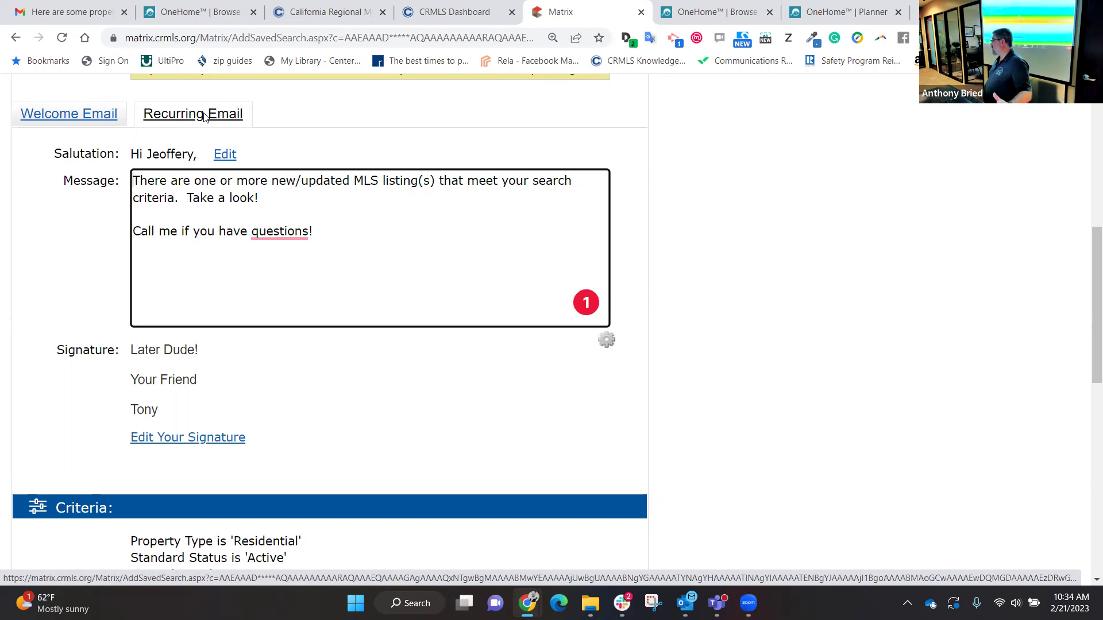
pyautogui.scroll(-8, 204, 114)
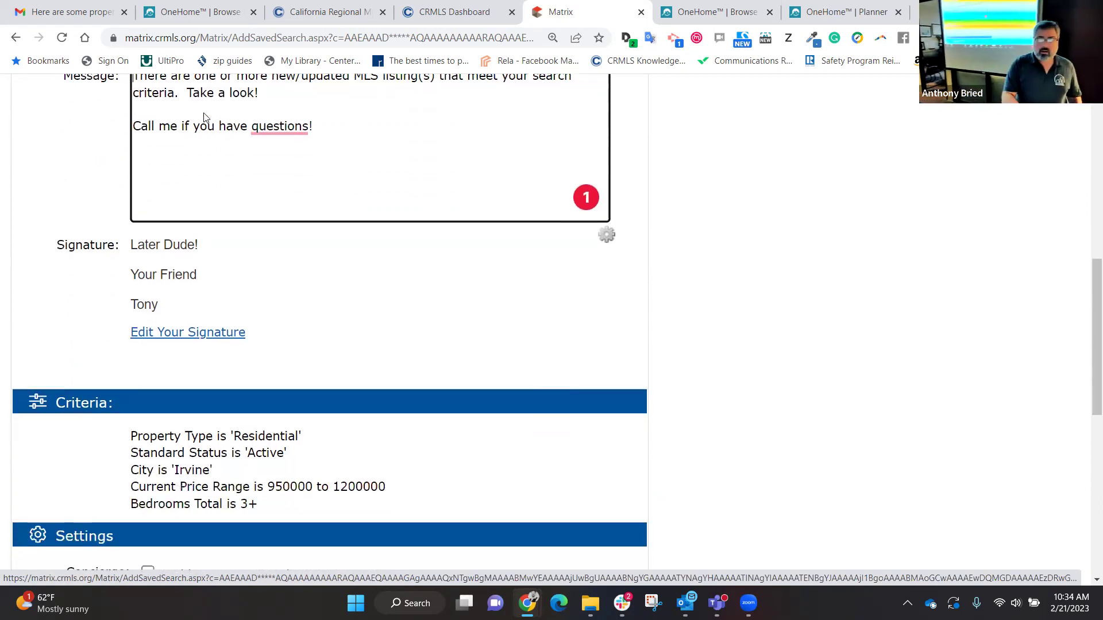
pyautogui.scroll(1, 204, 115)
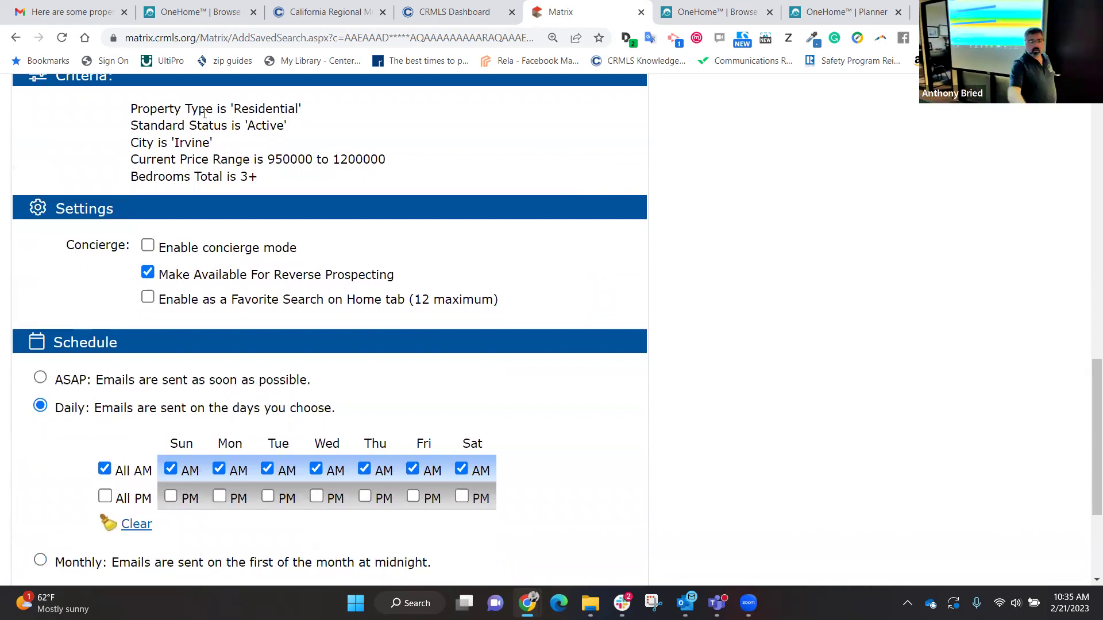
pyautogui.click(149, 246)
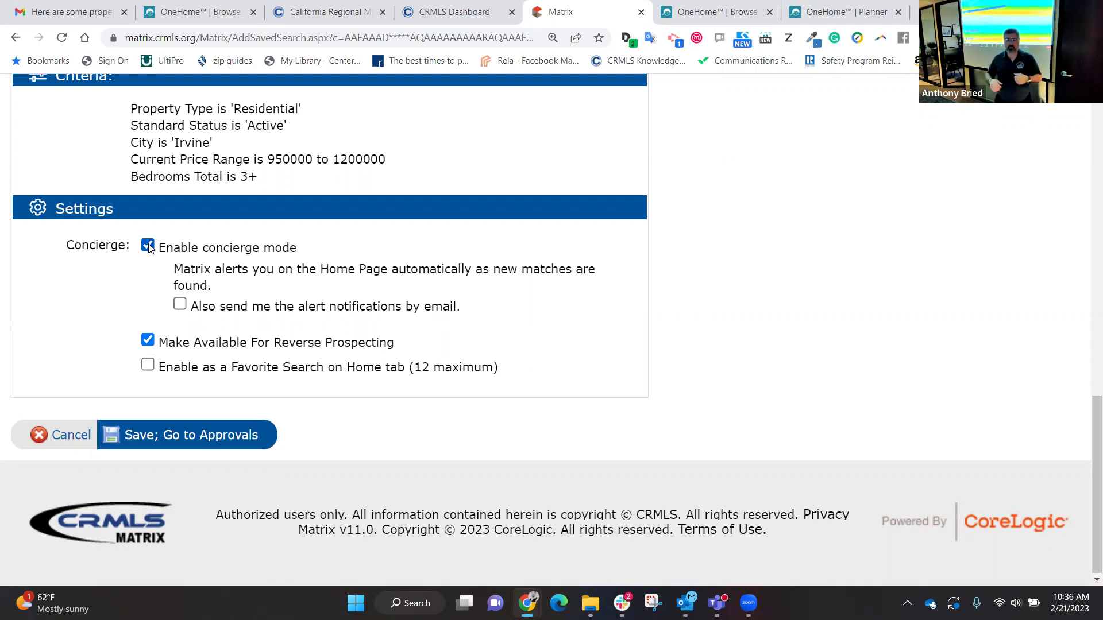
pyautogui.click(148, 246)
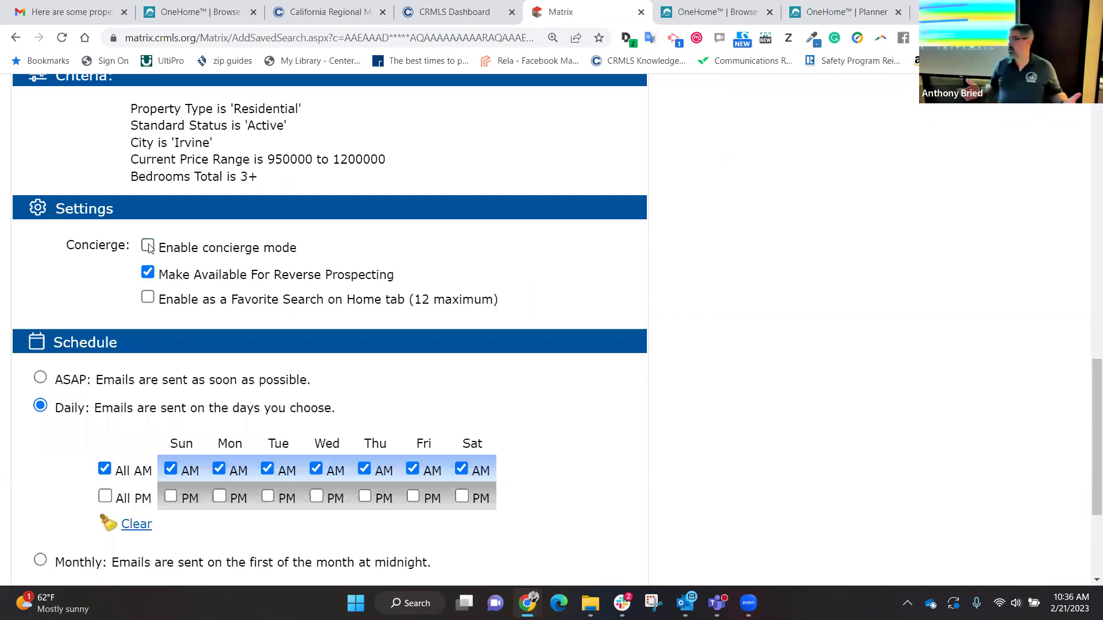
pyautogui.scroll(-3, 80, 228)
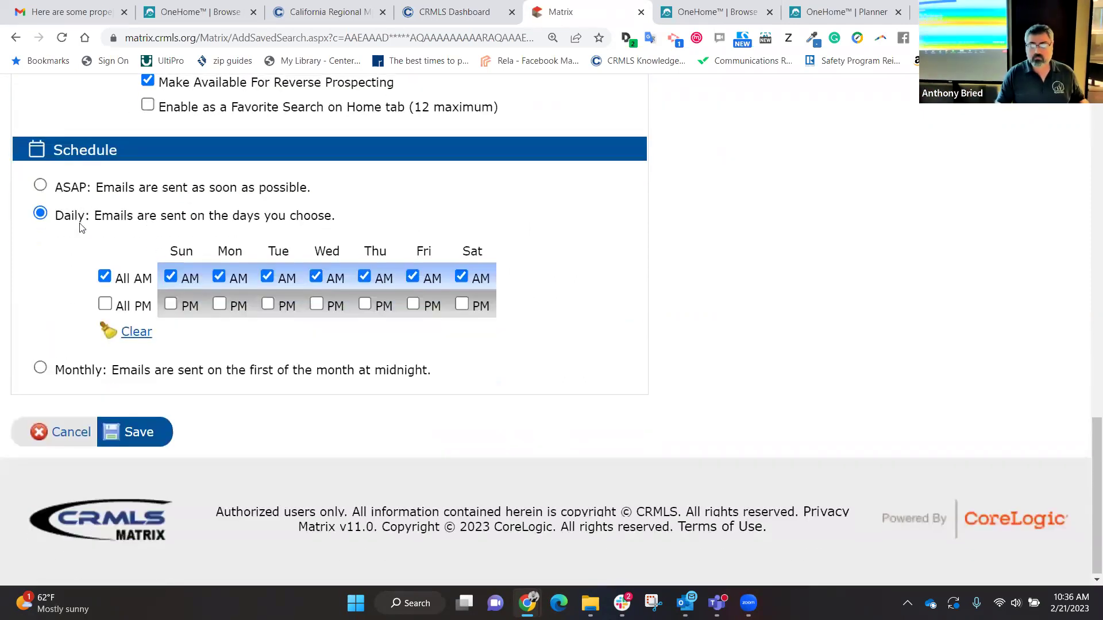
# Step: Choose the ASAP schedule option so emails send immediately instead of daily
pyautogui.click(41, 185)
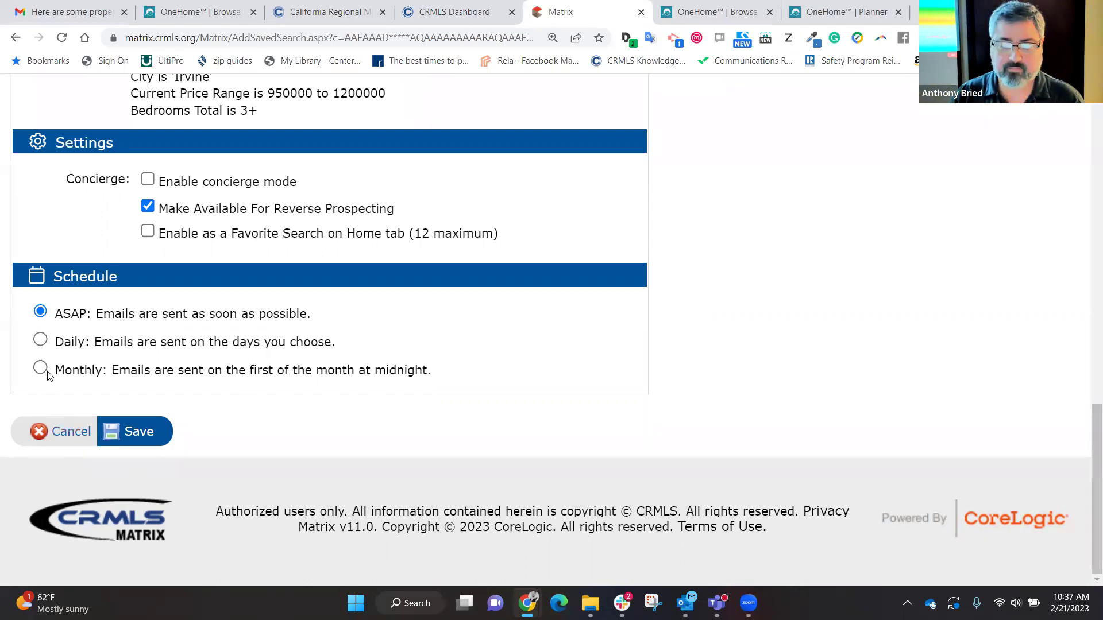
# Step: Try the Daily schedule's All AM, All PM and Sunday AM options, then settle on Monthly
pyautogui.click(41, 340)
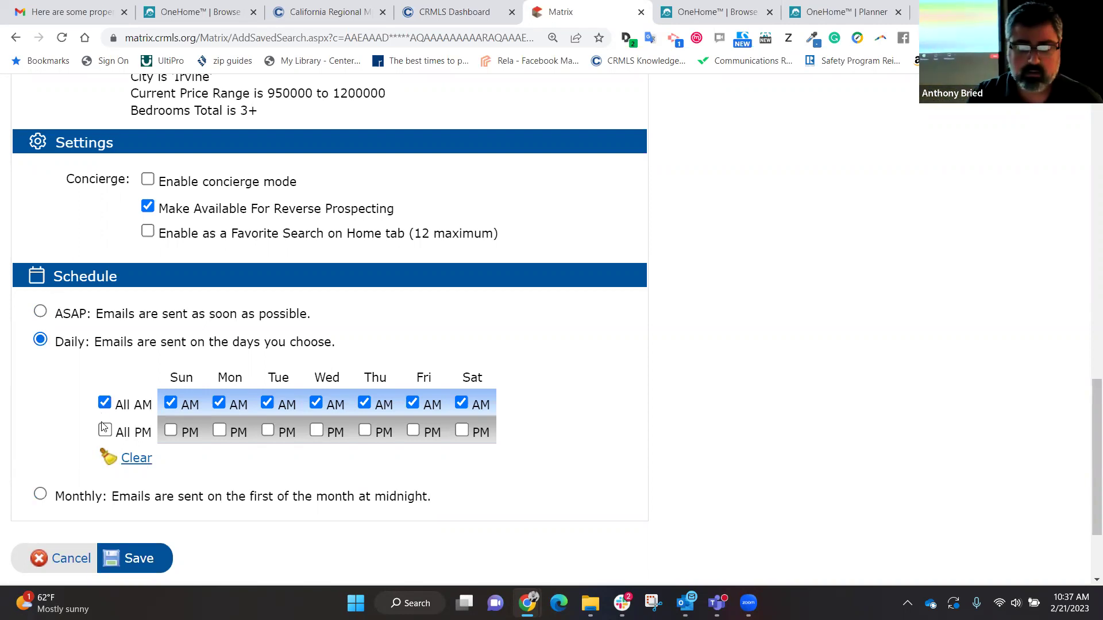
pyautogui.click(104, 404)
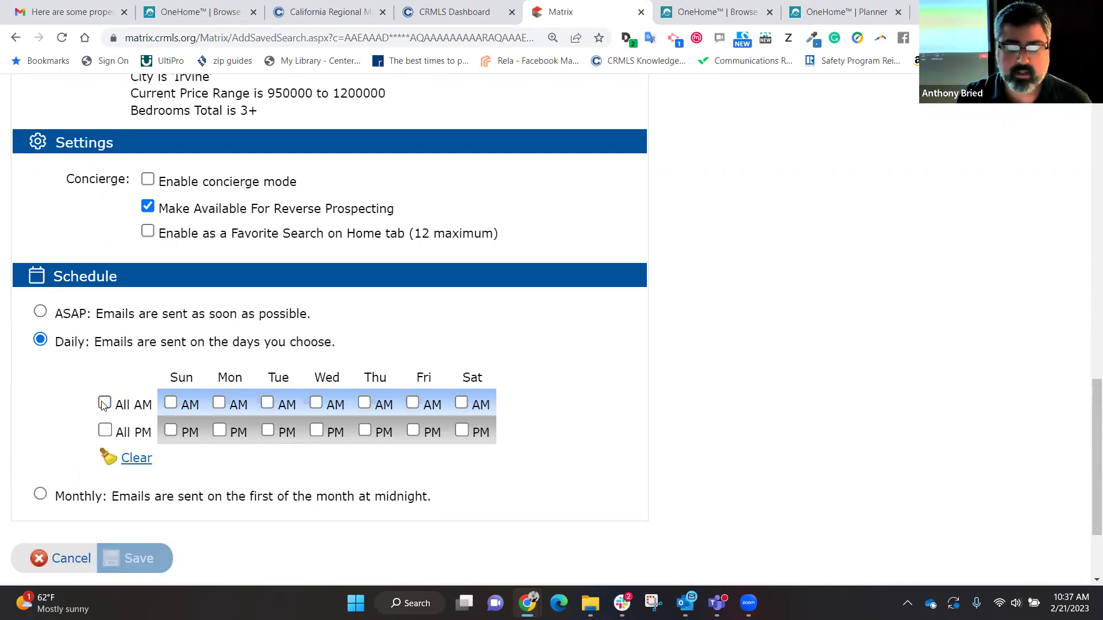
pyautogui.click(107, 432)
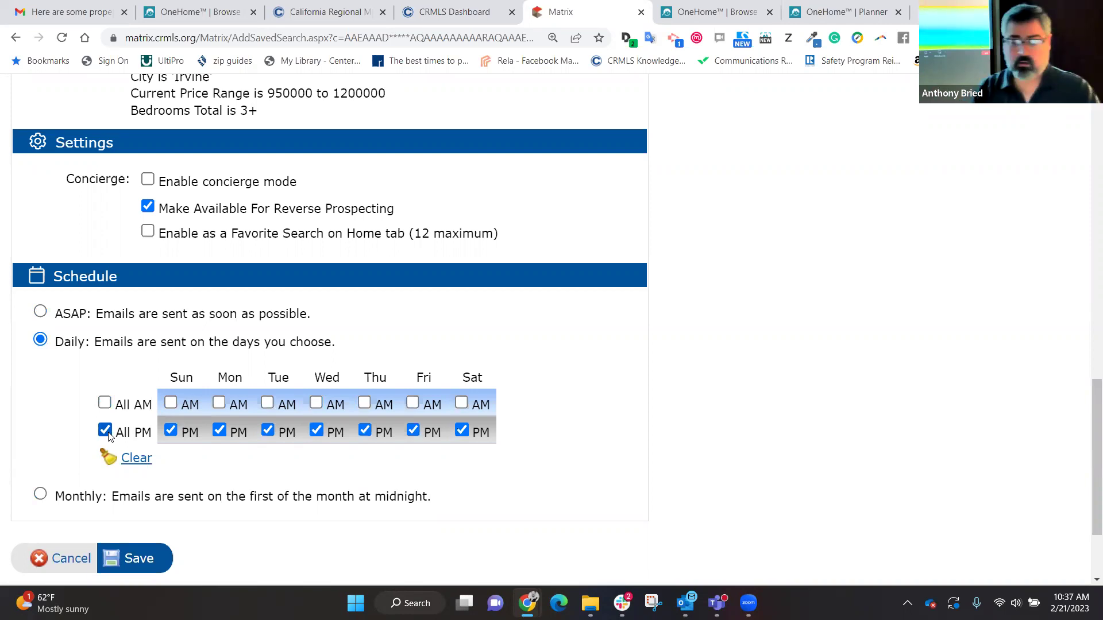
pyautogui.click(105, 404)
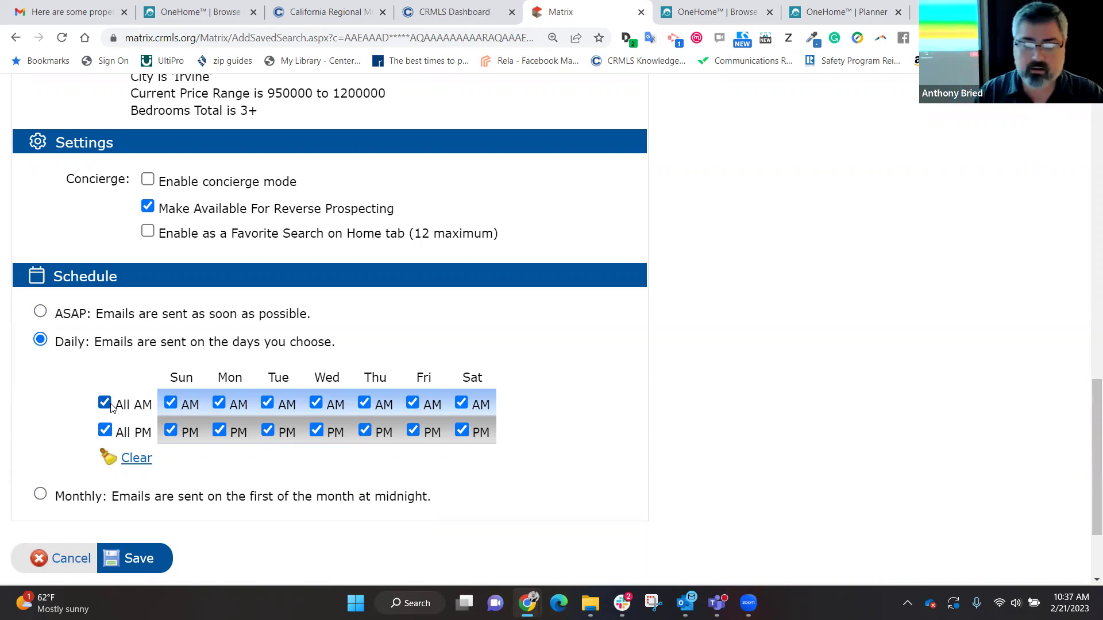
pyautogui.click(109, 405)
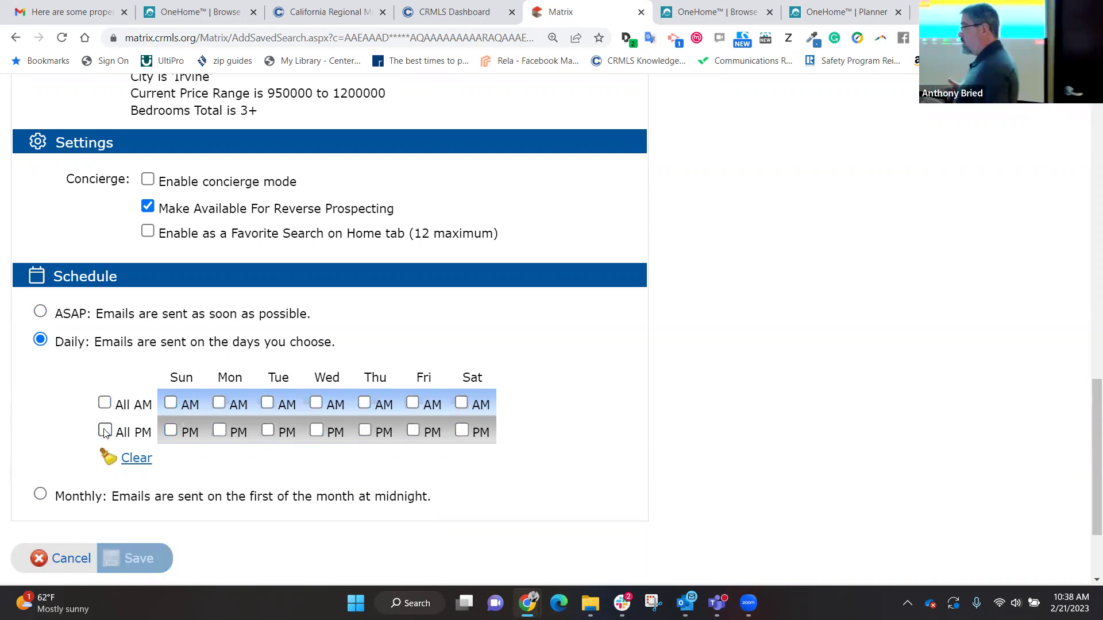
pyautogui.click(170, 403)
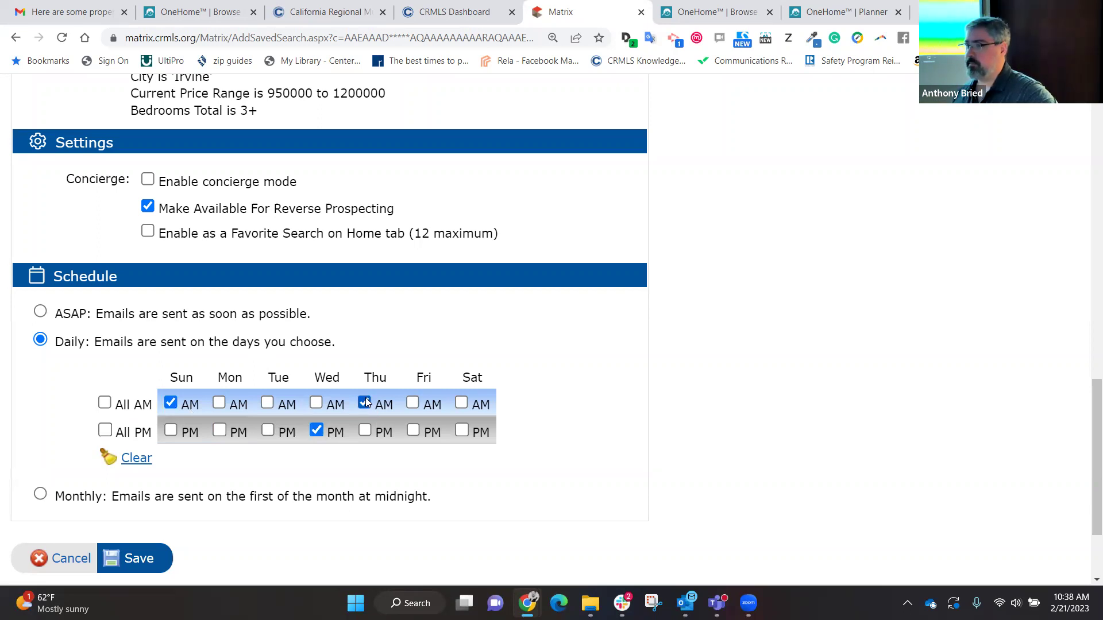
pyautogui.scroll(-1, 365, 397)
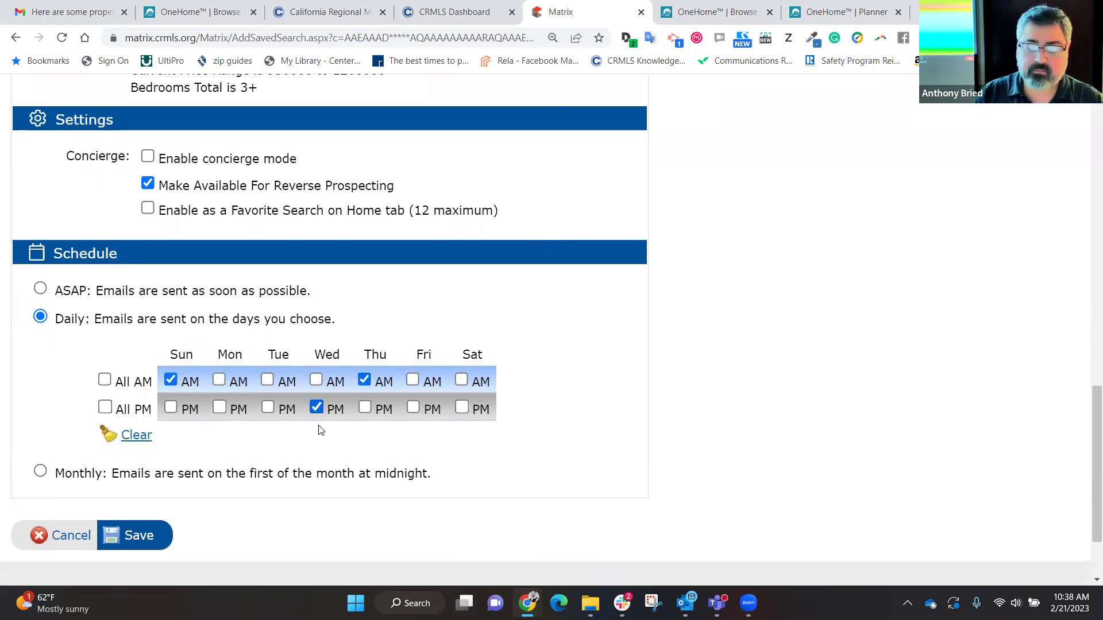
pyautogui.click(48, 472)
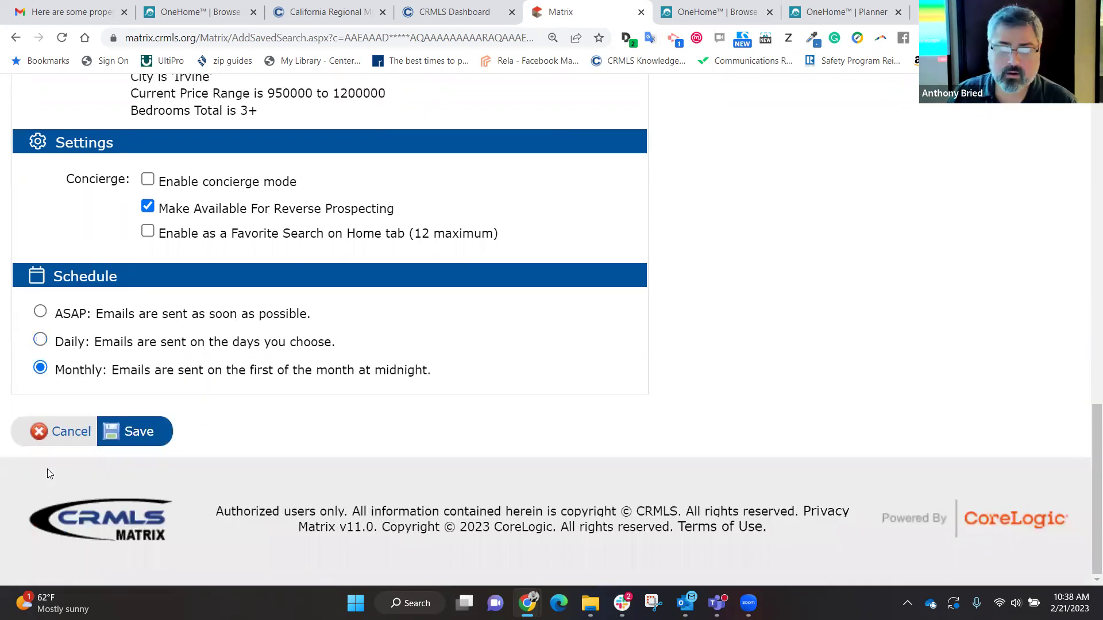
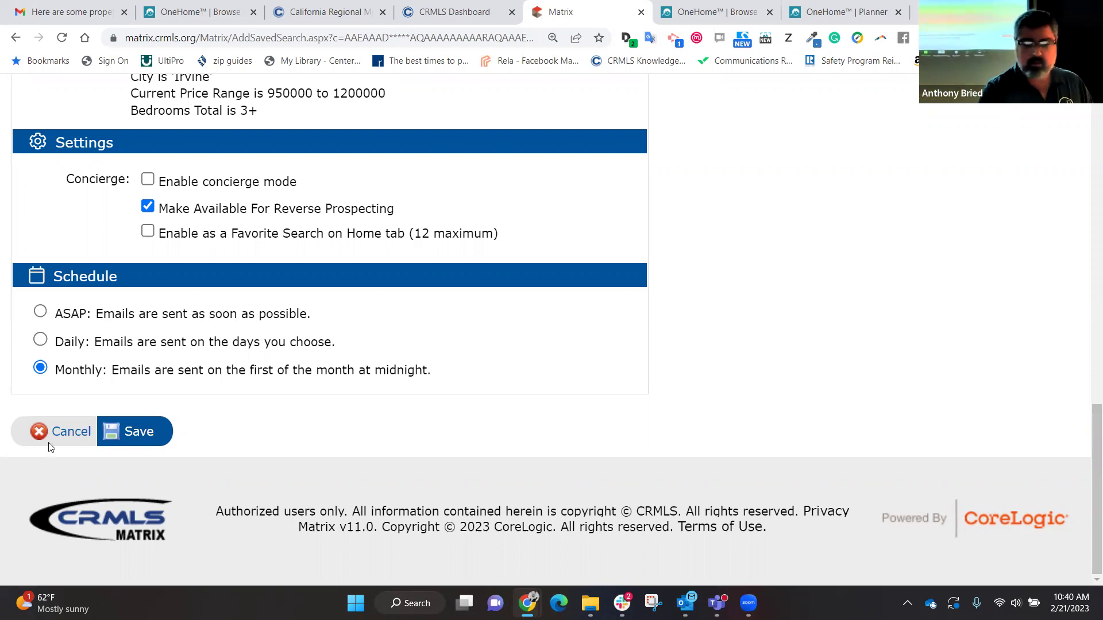
# Step: Set the Irvine auto email to Daily, with AM emails on all seven days and no PM emails
pyautogui.click(40, 339)
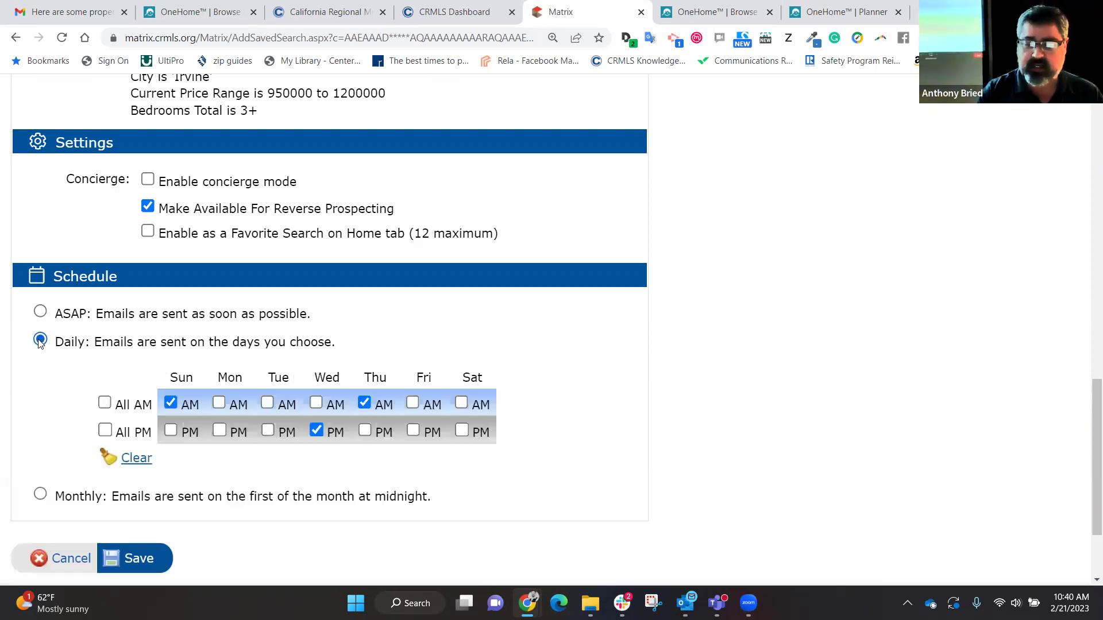
pyautogui.click(105, 404)
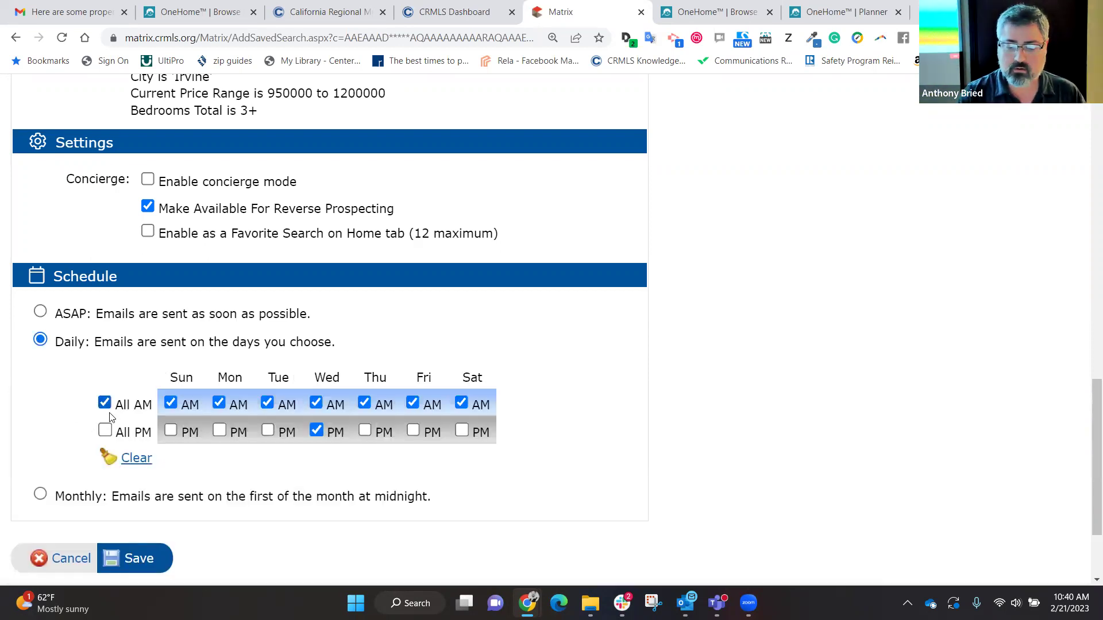
pyautogui.click(105, 432)
pyautogui.click(105, 435)
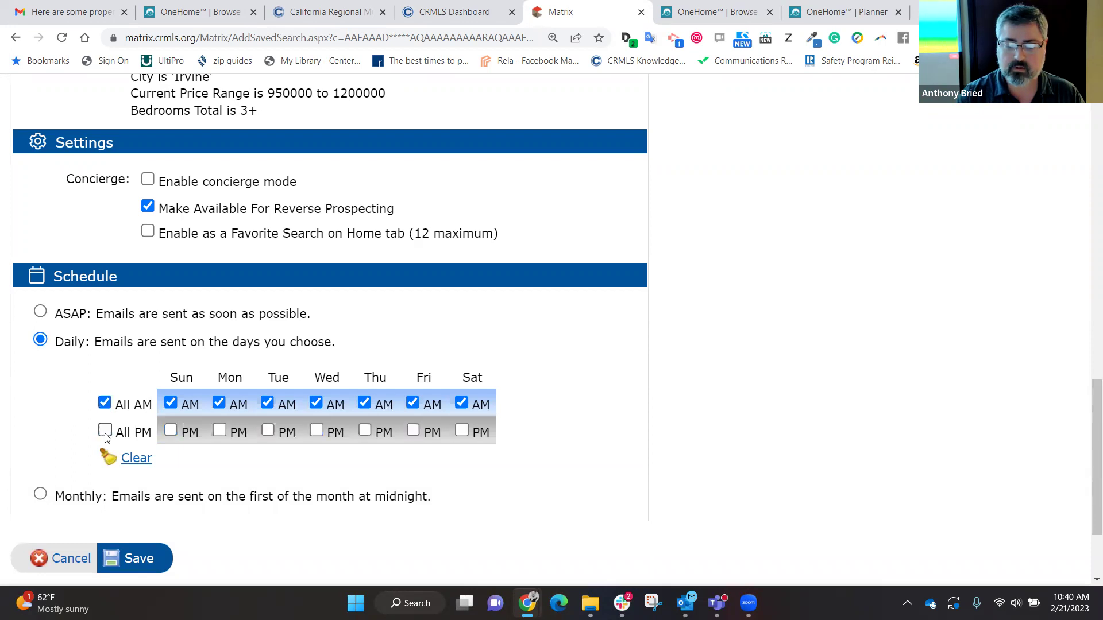
pyautogui.scroll(-1, 140, 521)
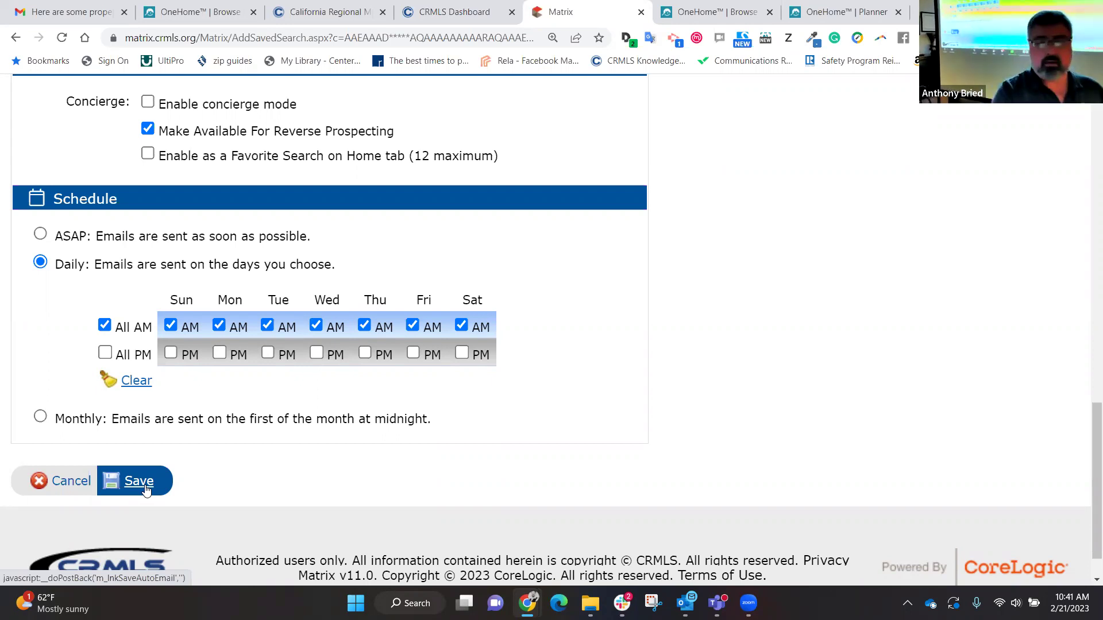
pyautogui.scroll(15, 146, 491)
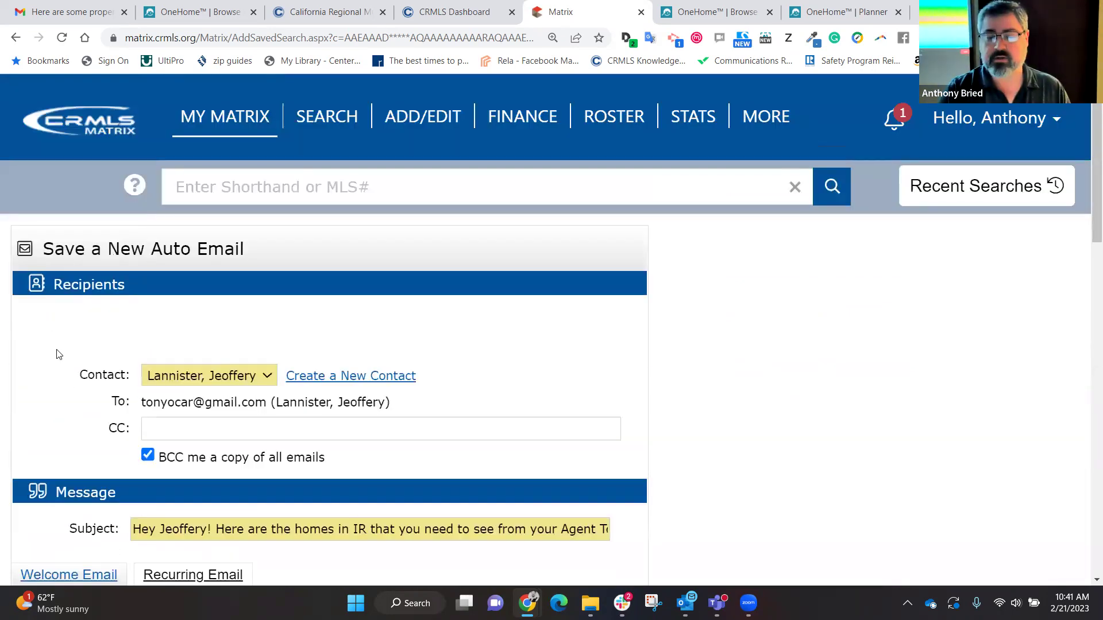
# Step: Go to the My Matrix Home dashboard with carts, hot sheets and Market Watch counts
pyautogui.moveTo(228, 123)
pyautogui.click(227, 148)
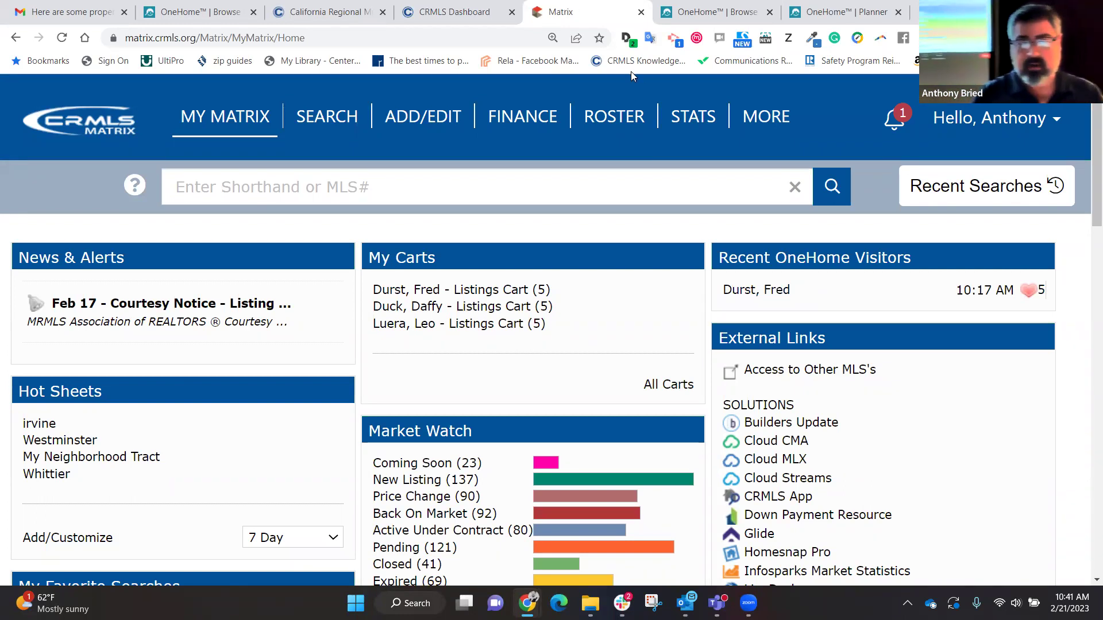
pyautogui.click(78, 8)
# Step: Scroll the OneHome listing email down to the Highlights card for the $990,000 Mission Viejo home
pyautogui.scroll(7, 282, 176)
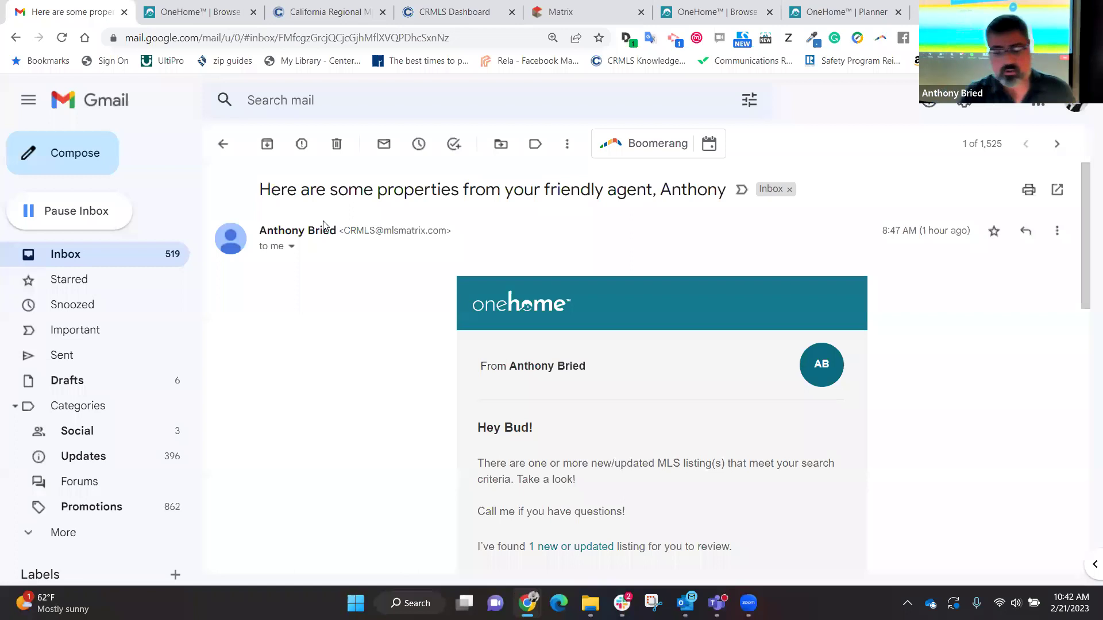
pyautogui.scroll(-5, 325, 226)
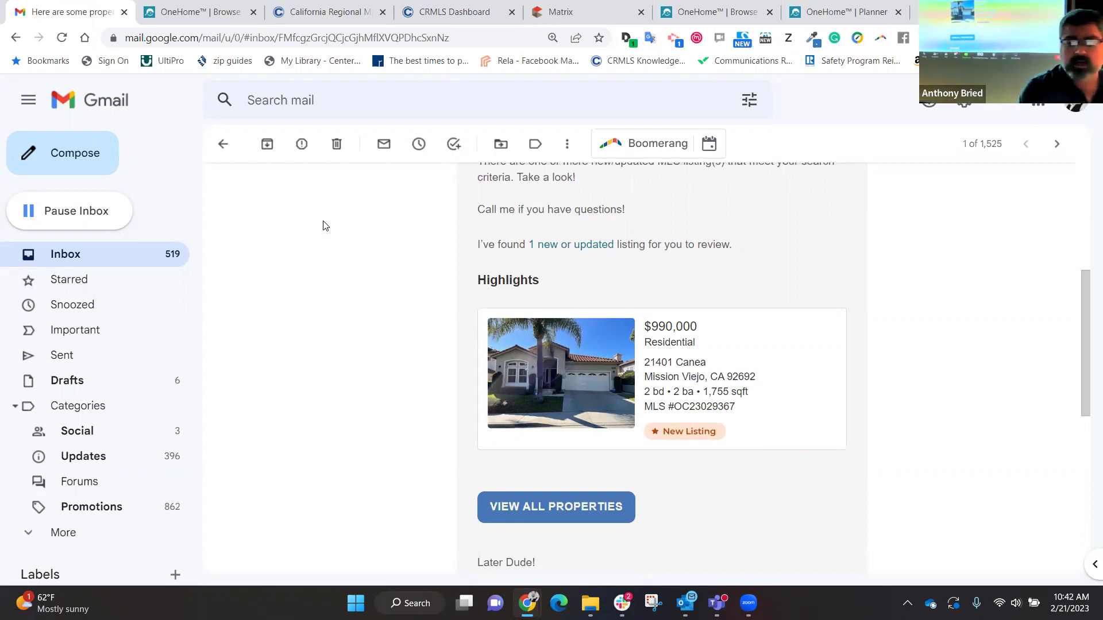
# Step: Open all the email's properties in OneHome, showing the search's 10 results beside a map
pyautogui.click(535, 510)
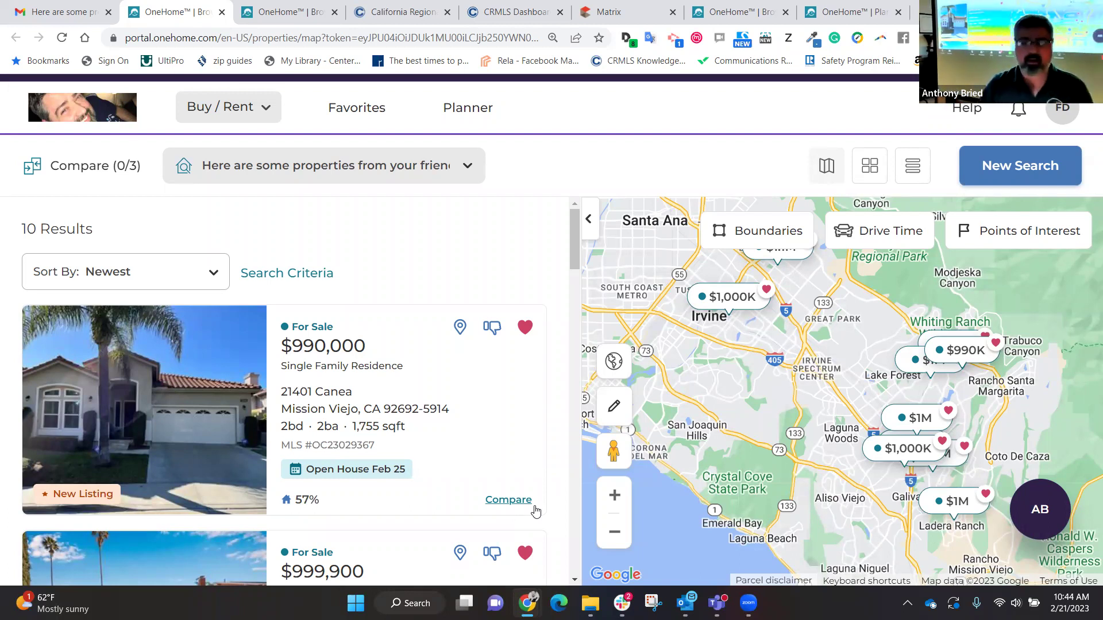
pyautogui.click(385, 108)
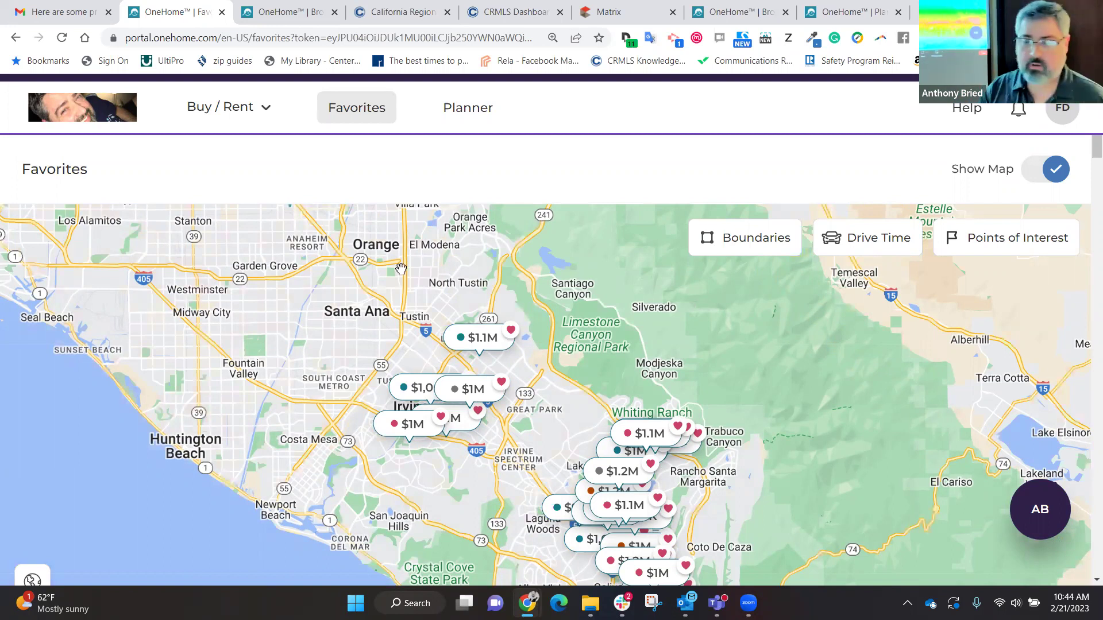
# Step: Open the OneHome Planner page and view its four home-buying task cards
pyautogui.click(461, 108)
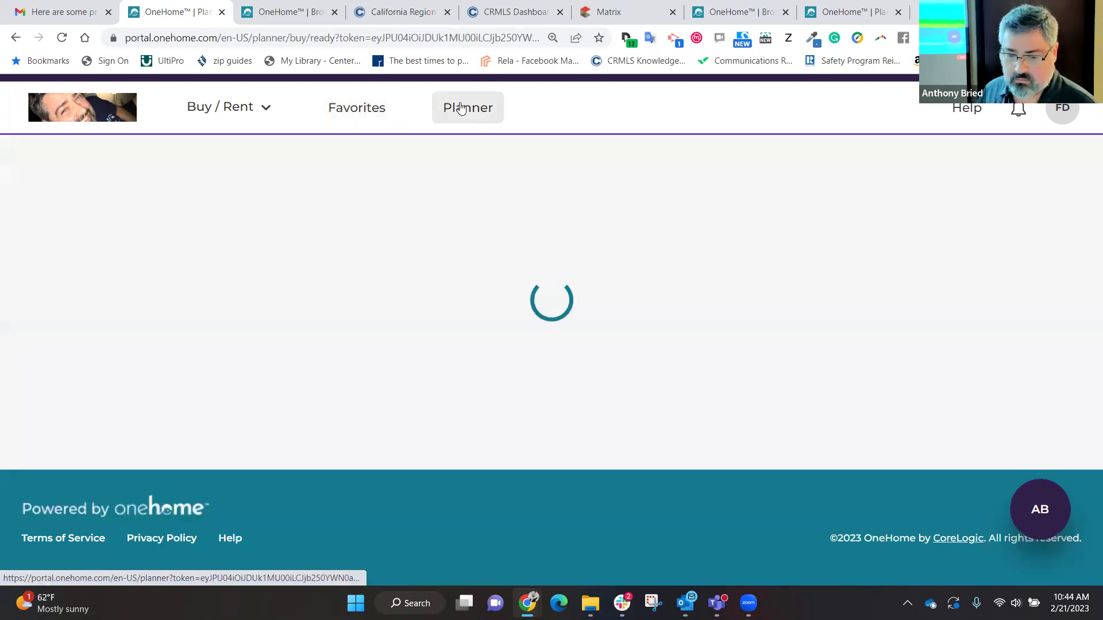
pyautogui.scroll(-3, 461, 108)
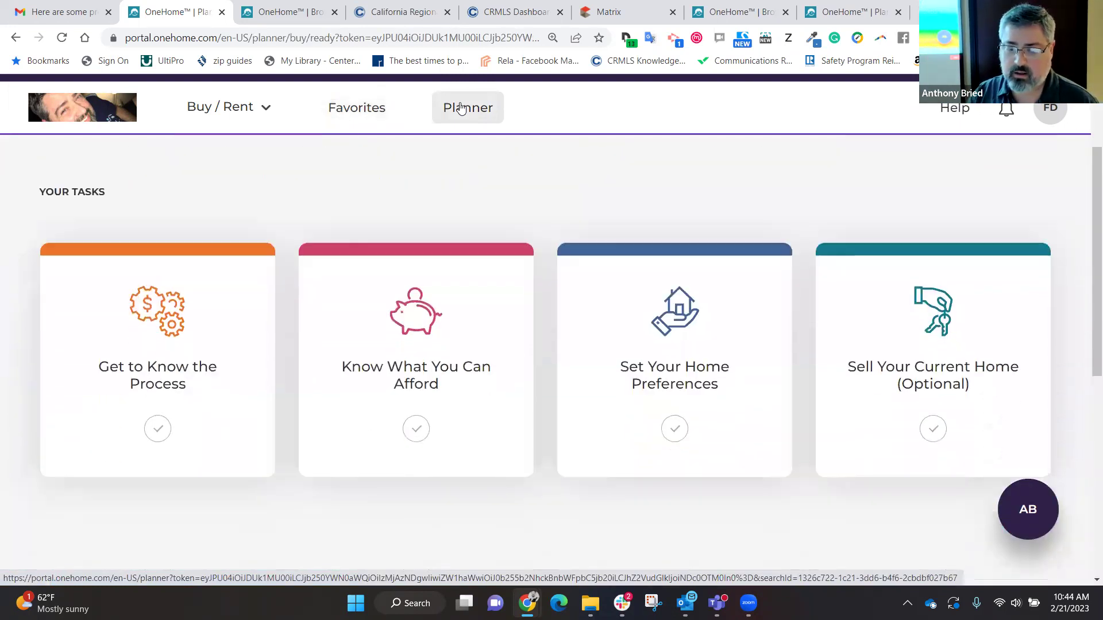